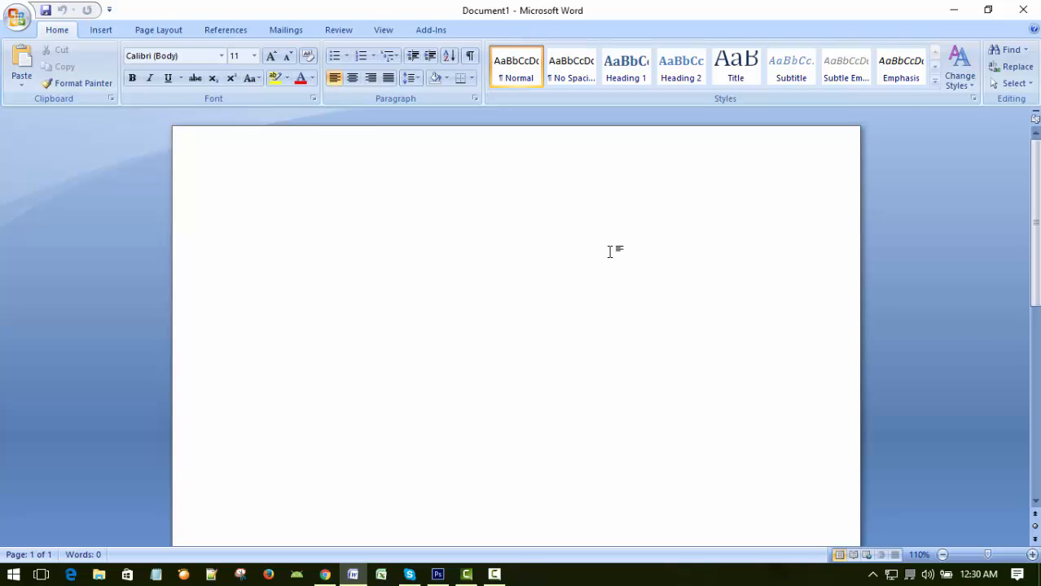
Paste the copied tutorial outline into the blank document.
{"action": "type", "text": "27 October 2016 XeniusDigital MS Word 2007 Bangla Tutorial Part-18 Insert Menu / Insert Tab >> Click Insert Tab >> How to use Hyperlink >> How to use Bookmark >> Close documents/file >> Exit MS Word"}
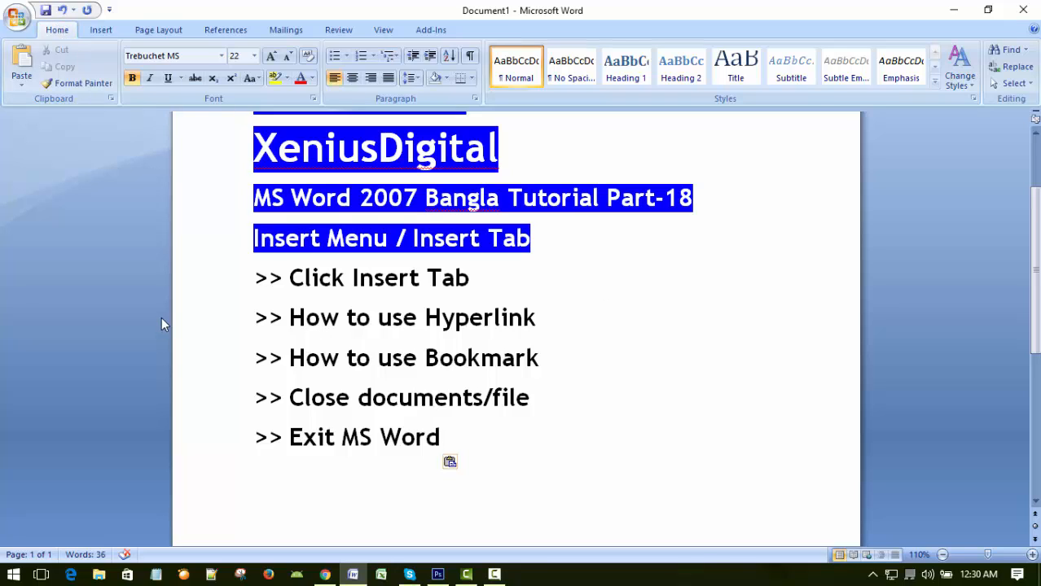
Go through the outline's topic lines one at a time, from "Click Insert Tab" to "Exit MS Word", and show the insert commands.
{"action": "left_click", "coordinate": [232, 287]}
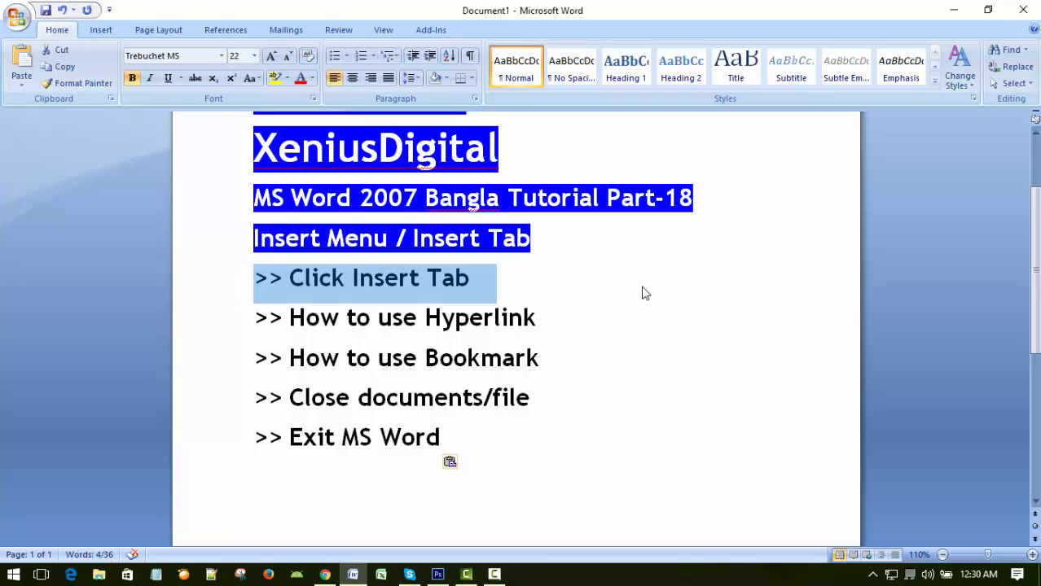
{"action": "left_click", "coordinate": [100, 30]}
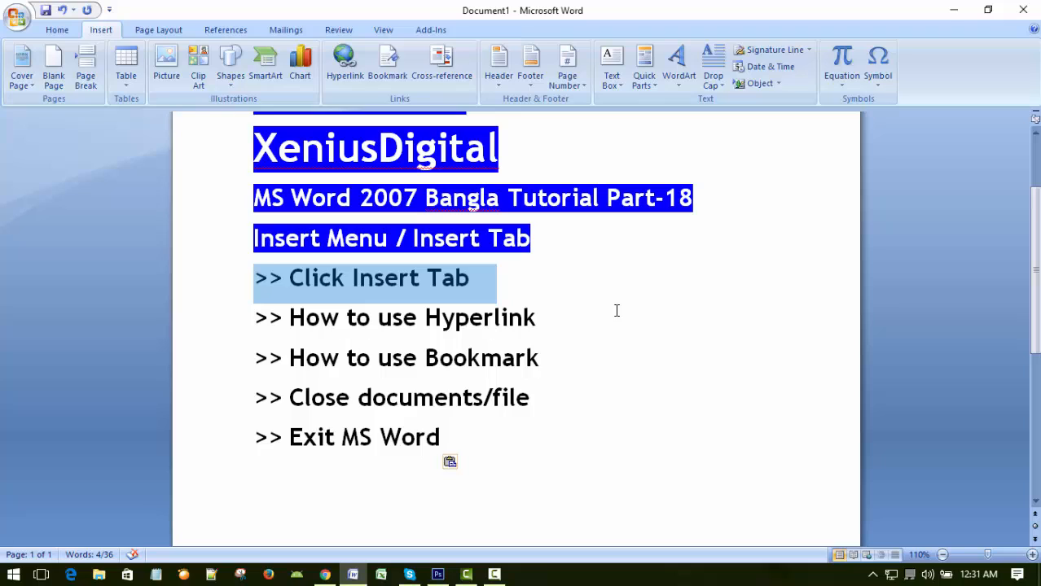
{"action": "left_click", "coordinate": [587, 316]}
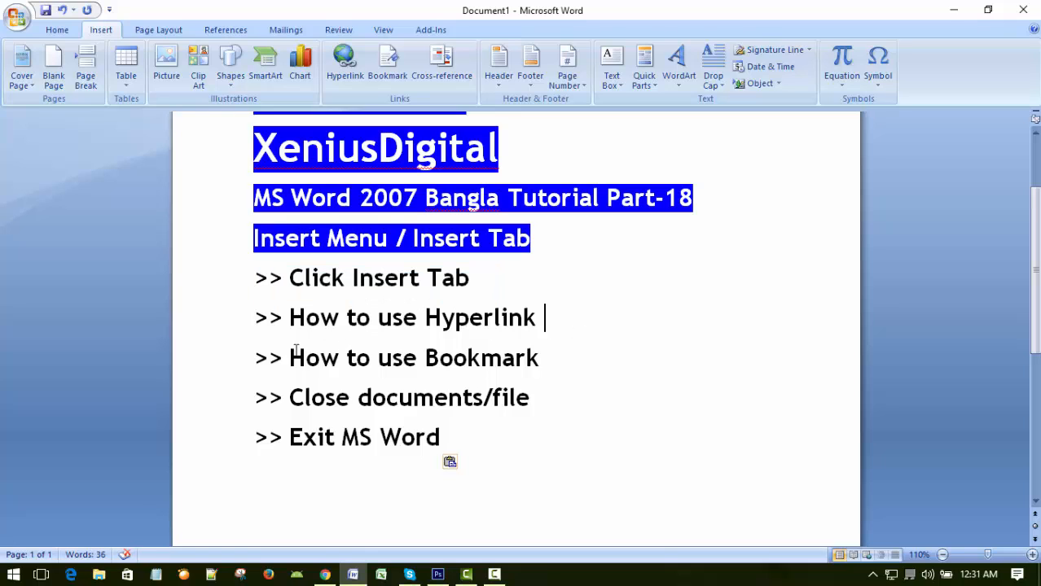
{"action": "left_click", "coordinate": [227, 322]}
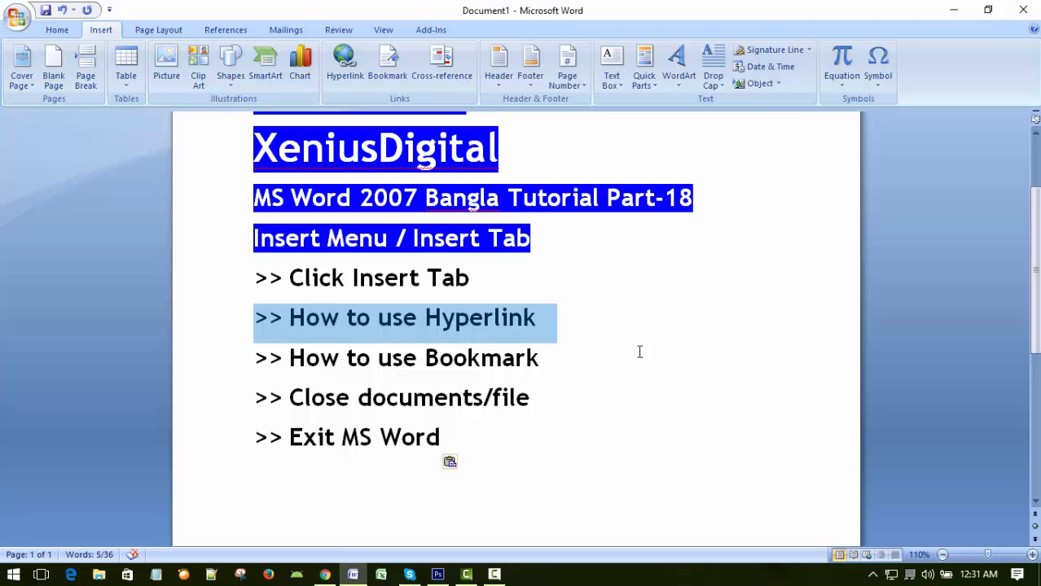
{"action": "left_click", "coordinate": [237, 365]}
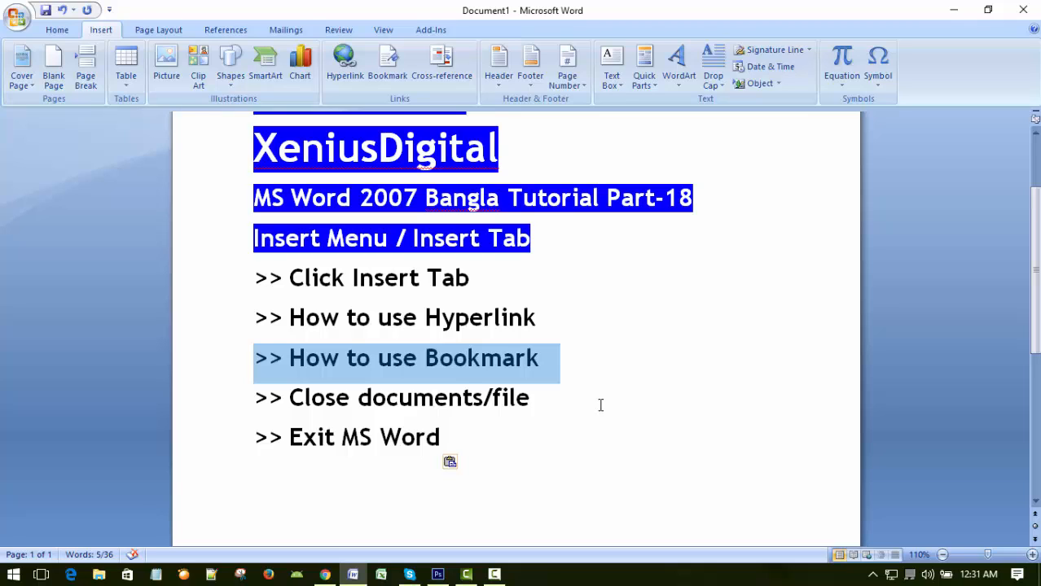
{"action": "left_click", "coordinate": [624, 367]}
{"action": "left_click", "coordinate": [225, 406]}
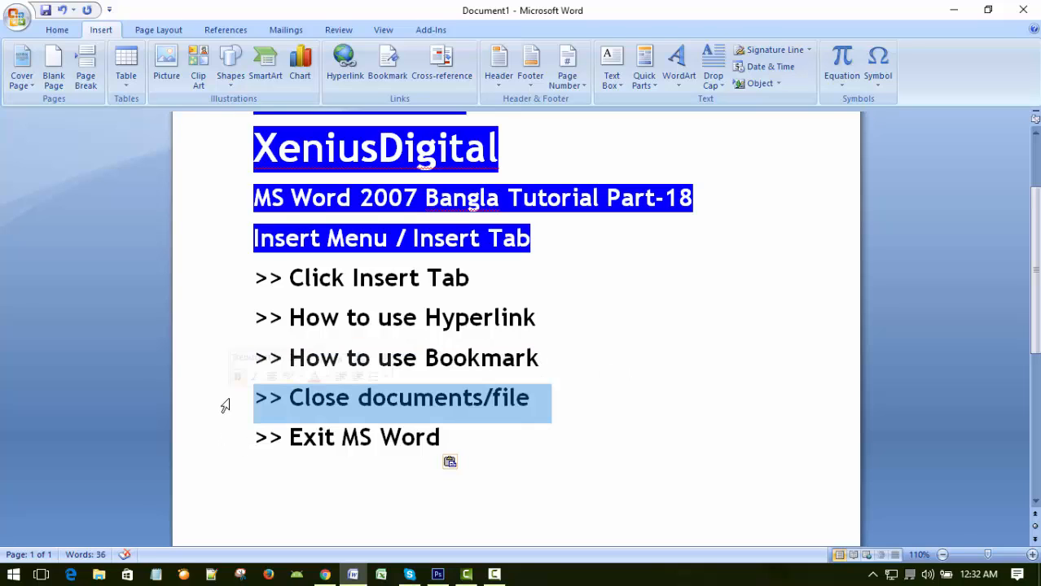
{"action": "left_click", "coordinate": [750, 422]}
{"action": "key", "text": "Home"}
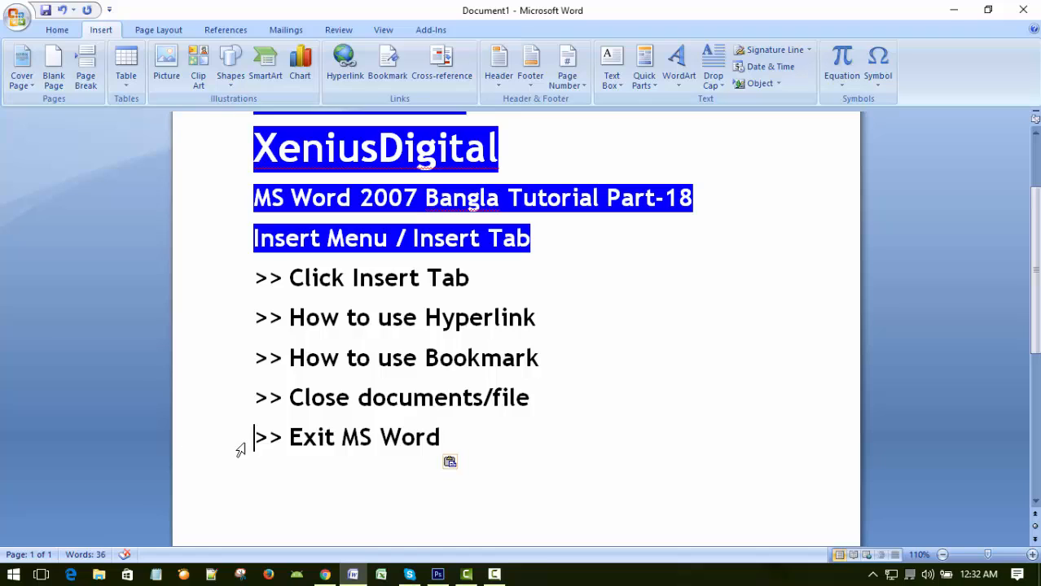
{"action": "left_click", "coordinate": [218, 450]}
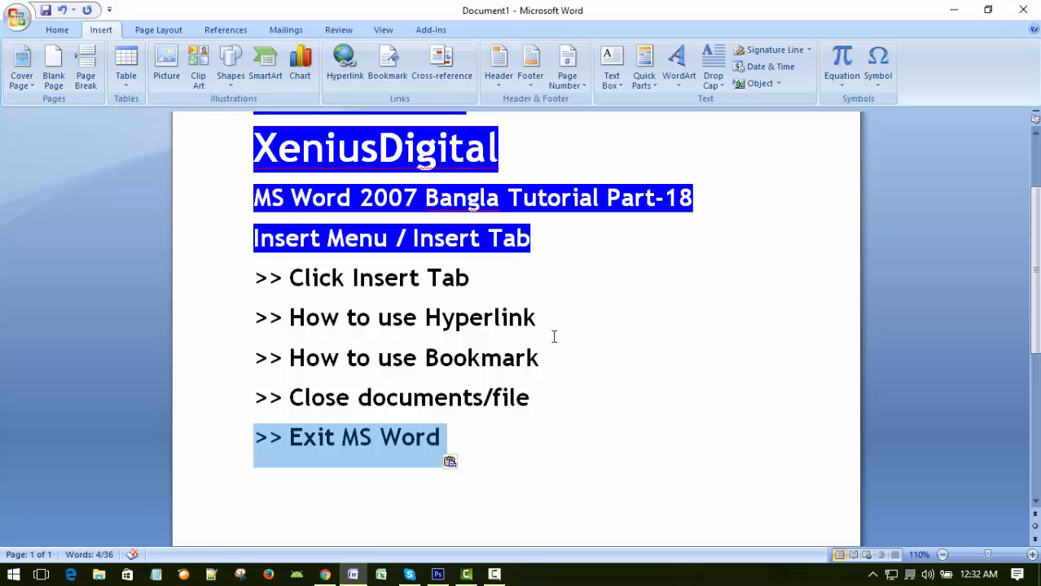
{"action": "left_click", "coordinate": [643, 297]}
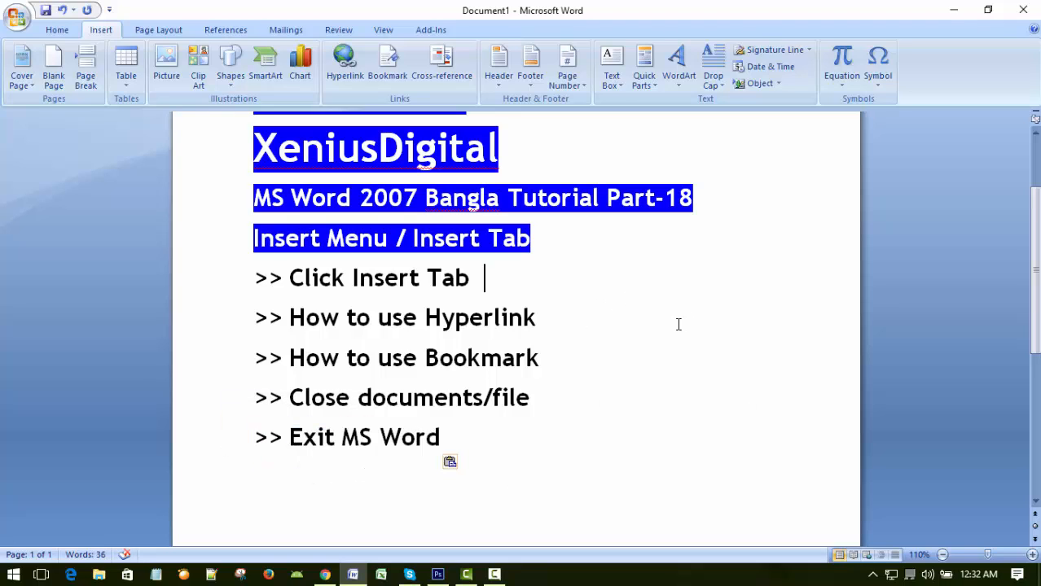
Add blank lines below "Exit MS Word" and insert a page break to start a second page.
{"action": "scroll", "coordinate": [678, 324], "scroll_direction": "down", "scroll_amount": 5}
{"action": "scroll", "coordinate": [676, 325], "scroll_direction": "up", "scroll_amount": 8}
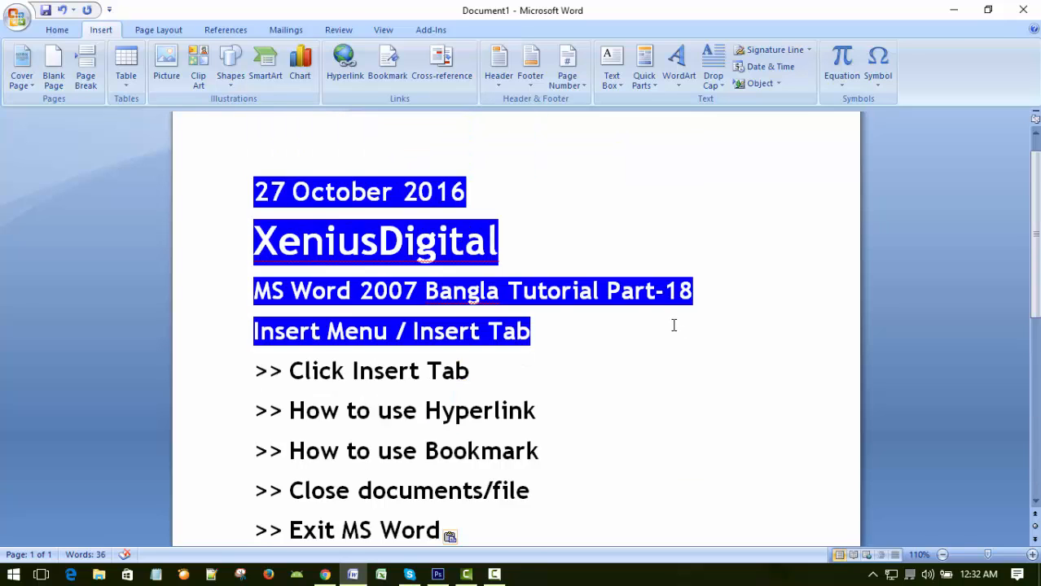
{"action": "scroll", "coordinate": [673, 326], "scroll_direction": "down", "scroll_amount": 2}
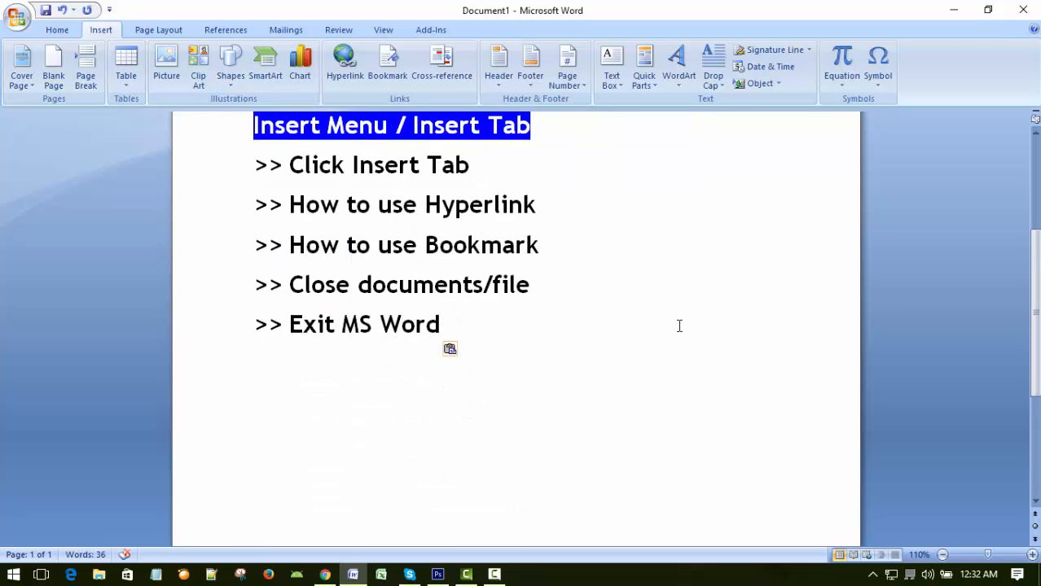
{"action": "scroll", "coordinate": [679, 326], "scroll_direction": "down", "scroll_amount": 5}
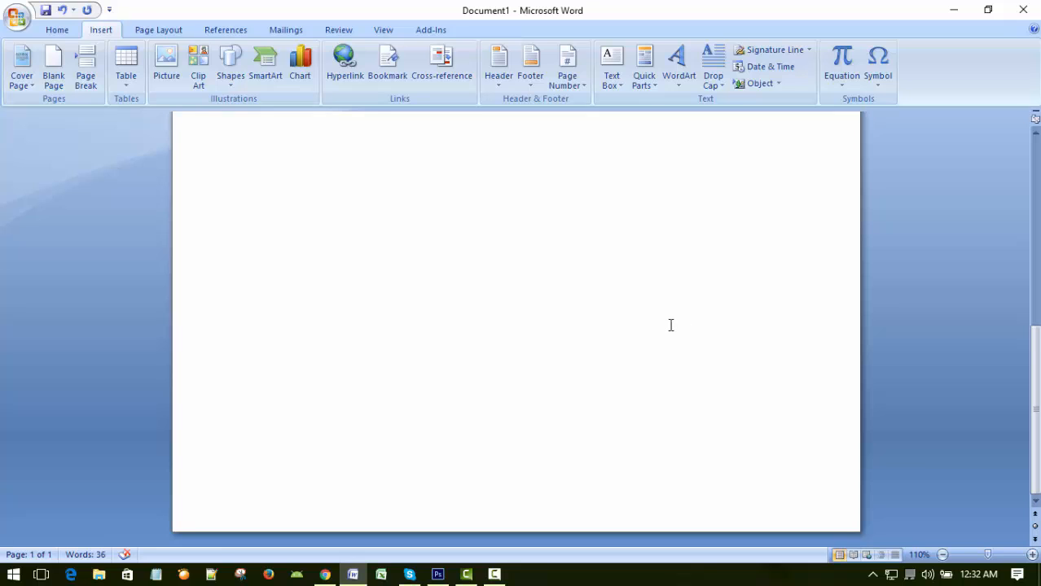
{"action": "scroll", "coordinate": [671, 326], "scroll_direction": "up", "scroll_amount": 1}
{"action": "scroll", "coordinate": [652, 338], "scroll_direction": "down", "scroll_amount": 1}
{"action": "scroll", "coordinate": [634, 358], "scroll_direction": "up", "scroll_amount": 1}
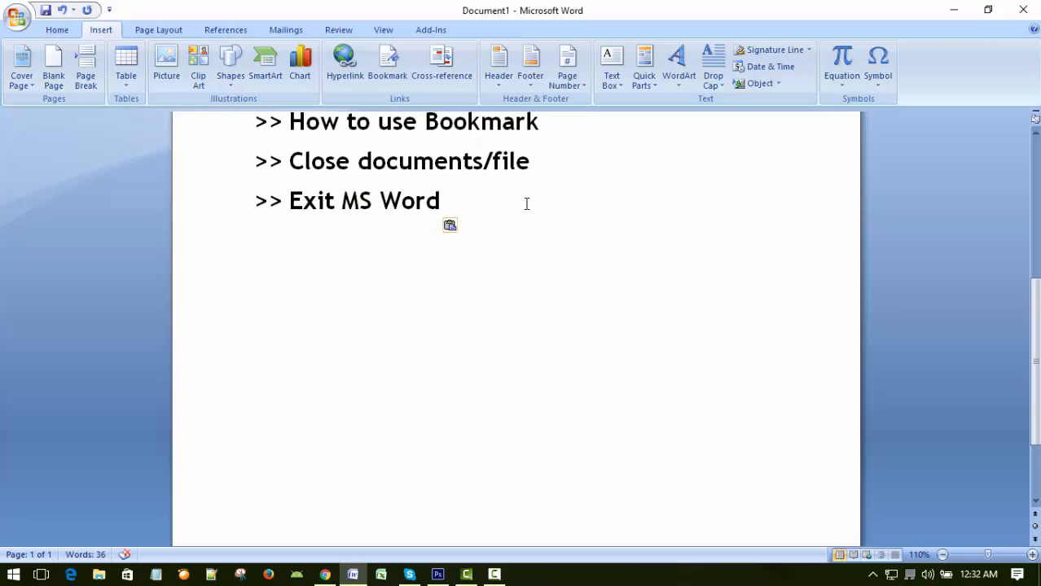
{"action": "key", "text": "Return"}
{"action": "key", "text": "Return"}
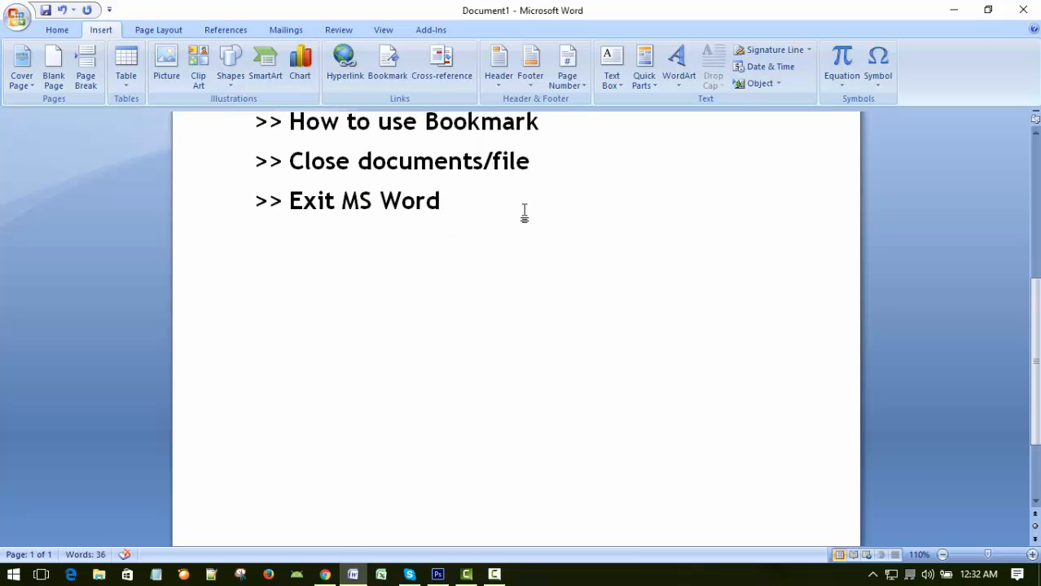
{"action": "key", "text": "ctrl+Return"}
{"action": "scroll", "coordinate": [562, 261], "scroll_direction": "down", "scroll_amount": 5}
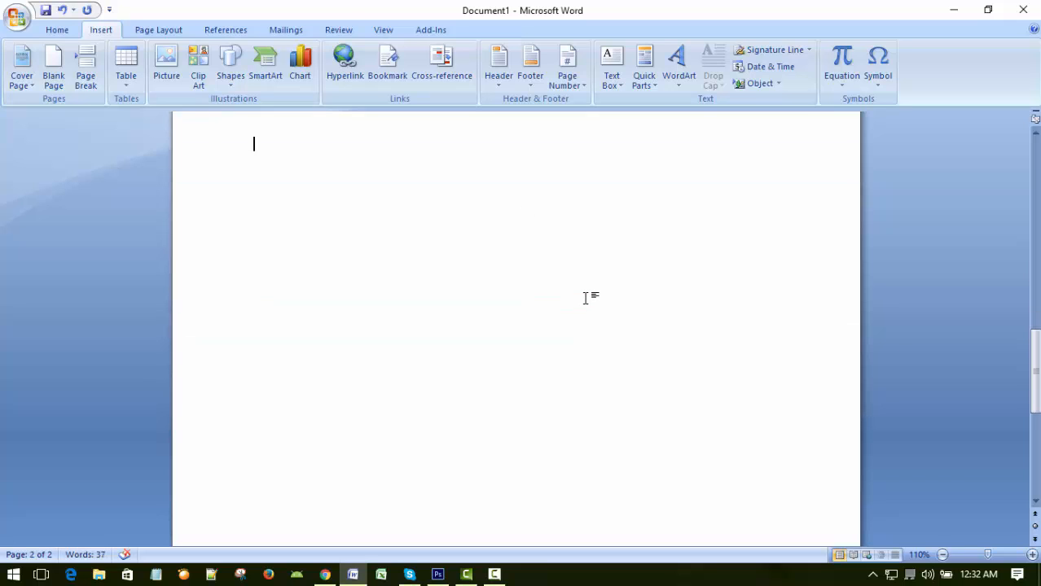
{"action": "scroll", "coordinate": [585, 298], "scroll_direction": "up", "scroll_amount": 2}
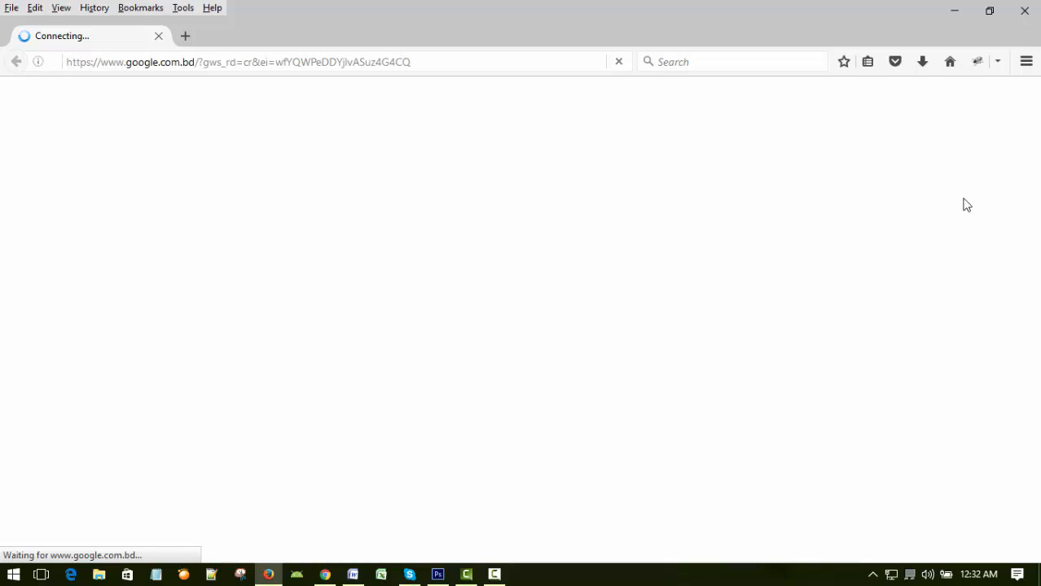
Switch to Firefox and open the XeniusDigital blog at xeniusdigital.blogspot.com.
{"action": "left_click", "coordinate": [521, 60]}
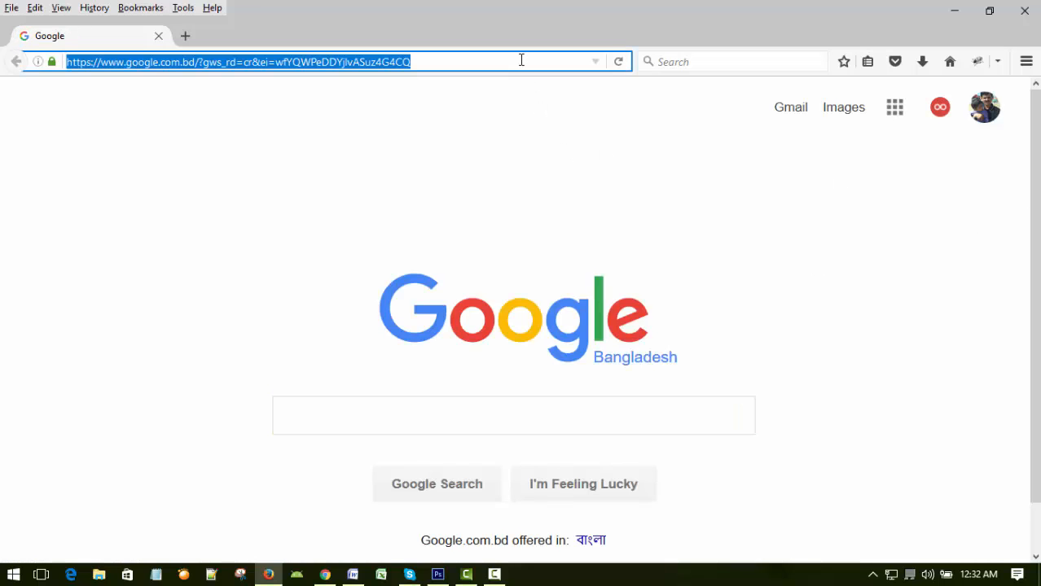
{"action": "type", "text": "xeniusdigital.blogspot.com"}
{"action": "key", "text": "Return"}
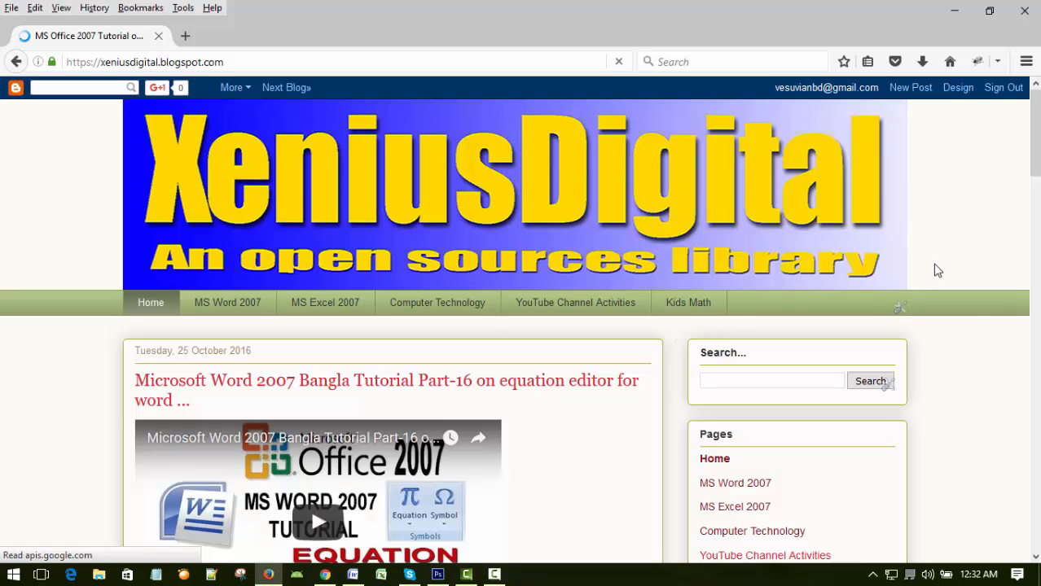
Copy the web address of the XeniusDigital blog's home page and close the browser to return to the Word document.
{"action": "scroll", "coordinate": [931, 269], "scroll_direction": "down", "scroll_amount": 10}
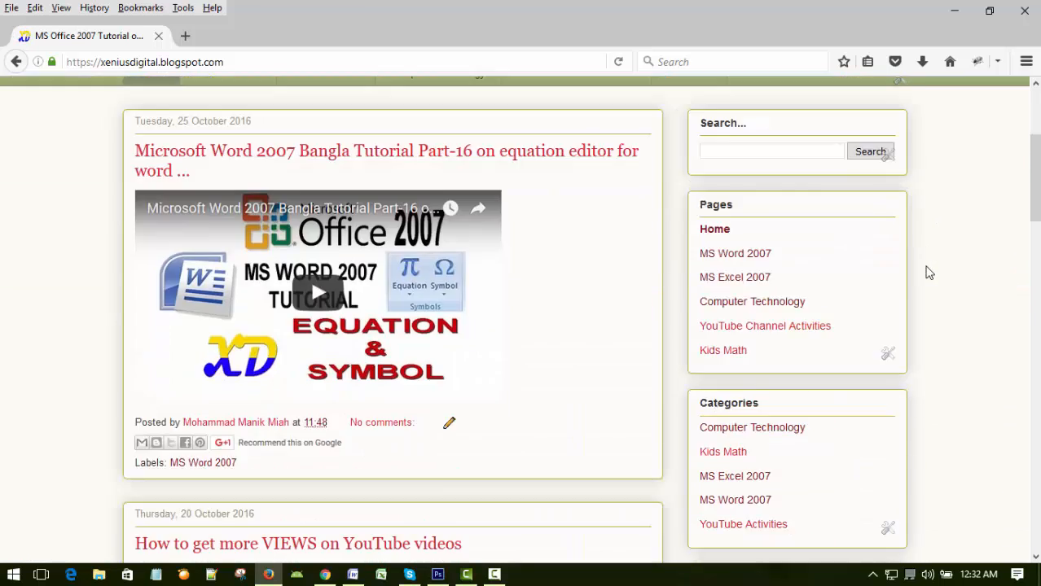
{"action": "scroll", "coordinate": [929, 281], "scroll_direction": "up", "scroll_amount": 4}
{"action": "scroll", "coordinate": [927, 277], "scroll_direction": "up", "scroll_amount": 8}
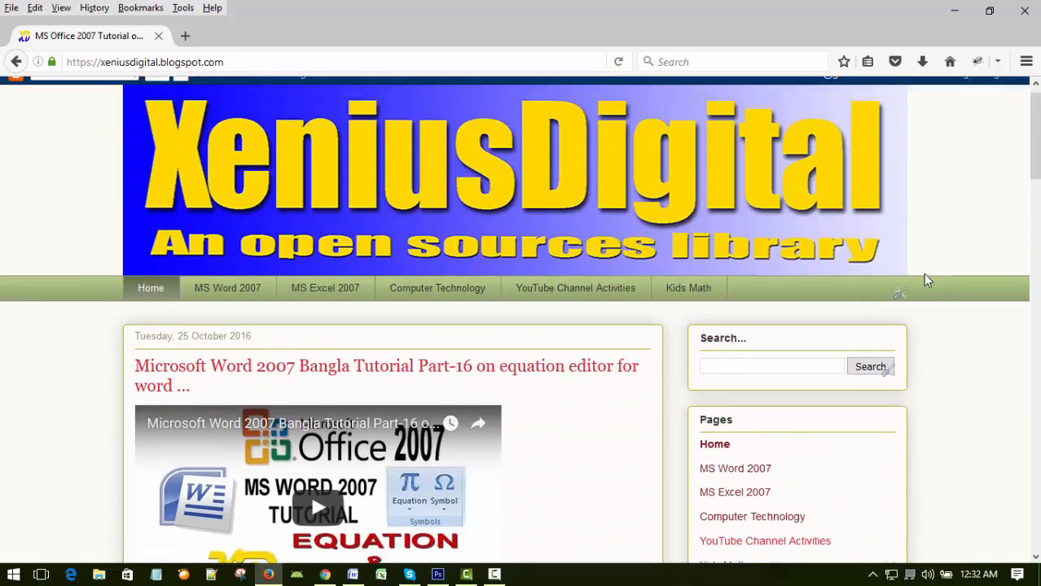
{"action": "scroll", "coordinate": [922, 271], "scroll_direction": "down", "scroll_amount": 3}
{"action": "scroll", "coordinate": [923, 277], "scroll_direction": "up", "scroll_amount": 3}
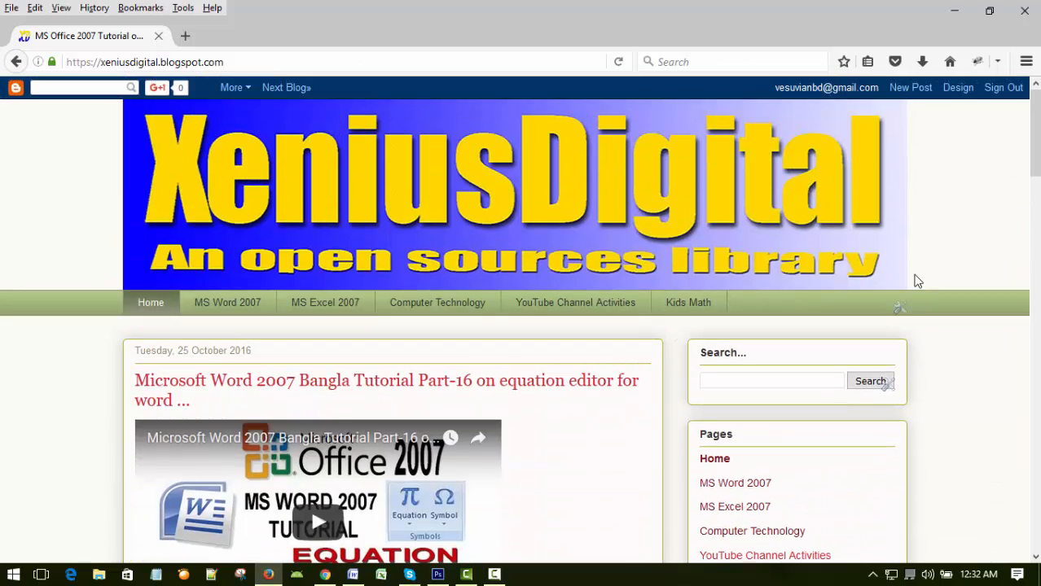
{"action": "scroll", "coordinate": [902, 281], "scroll_direction": "down", "scroll_amount": 4}
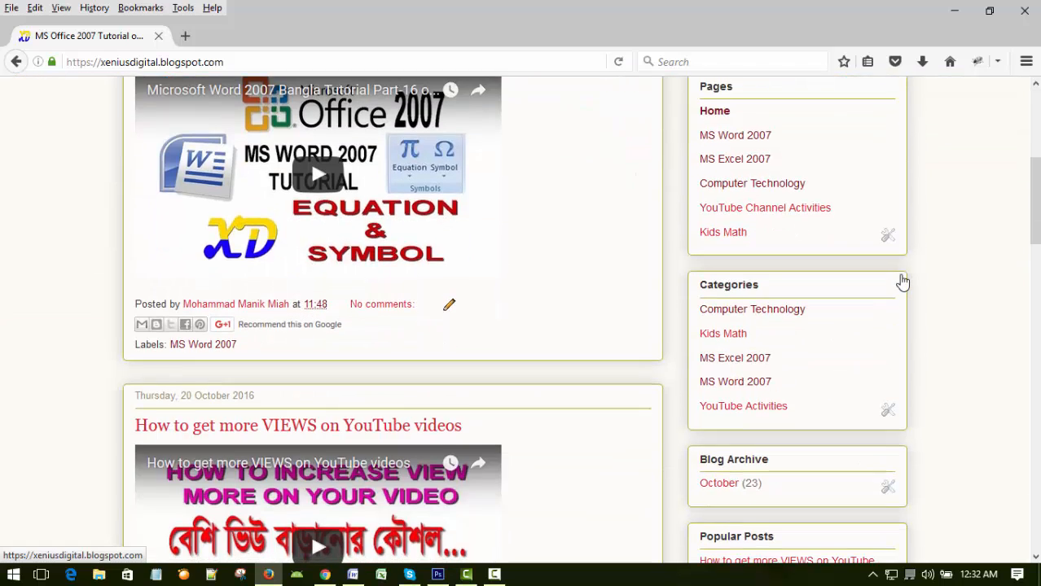
{"action": "scroll", "coordinate": [902, 281], "scroll_direction": "up", "scroll_amount": 4}
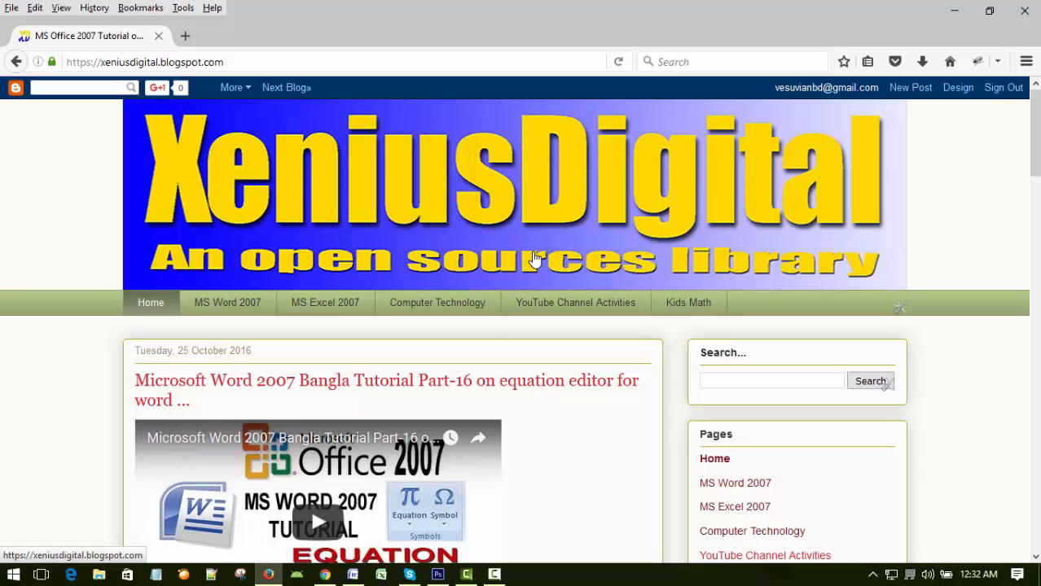
{"action": "left_click", "coordinate": [403, 62]}
{"action": "key", "text": "ctrl+c"}
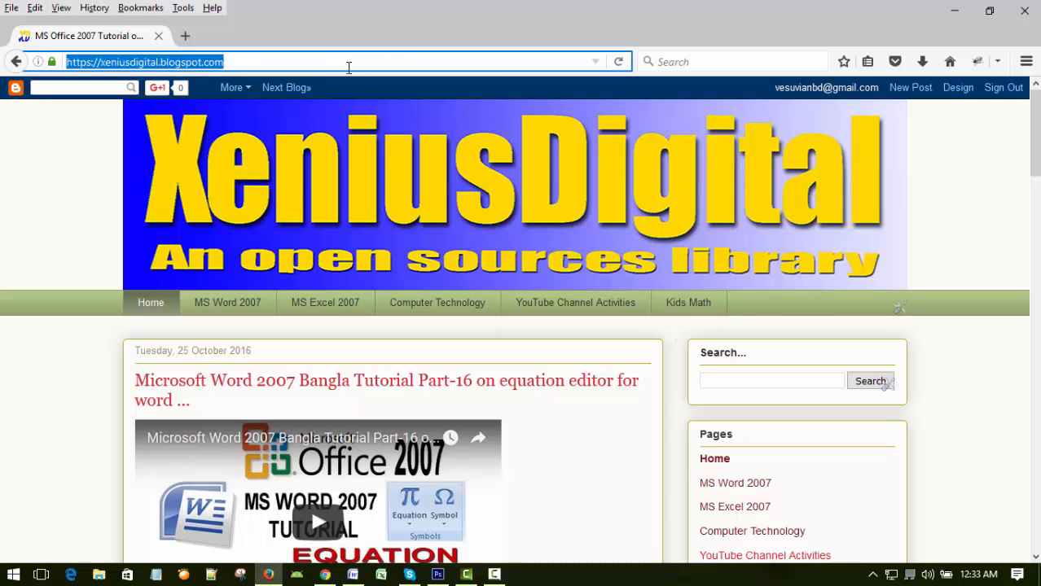
{"action": "left_click", "coordinate": [1023, 10]}
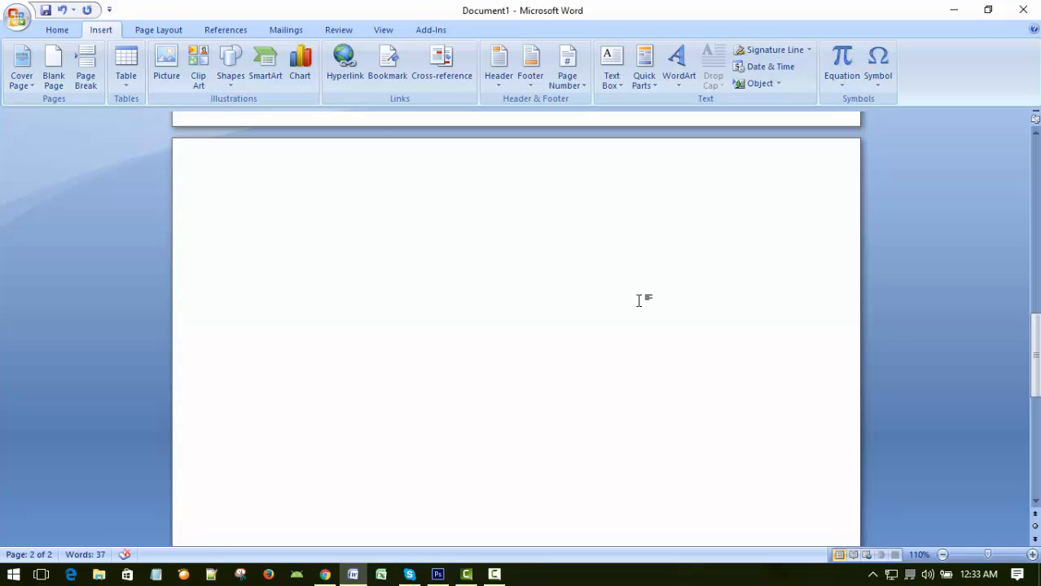
Enter the text "XeniusDigital" at the start of the second page.
{"action": "type", "text": "Xeni"}
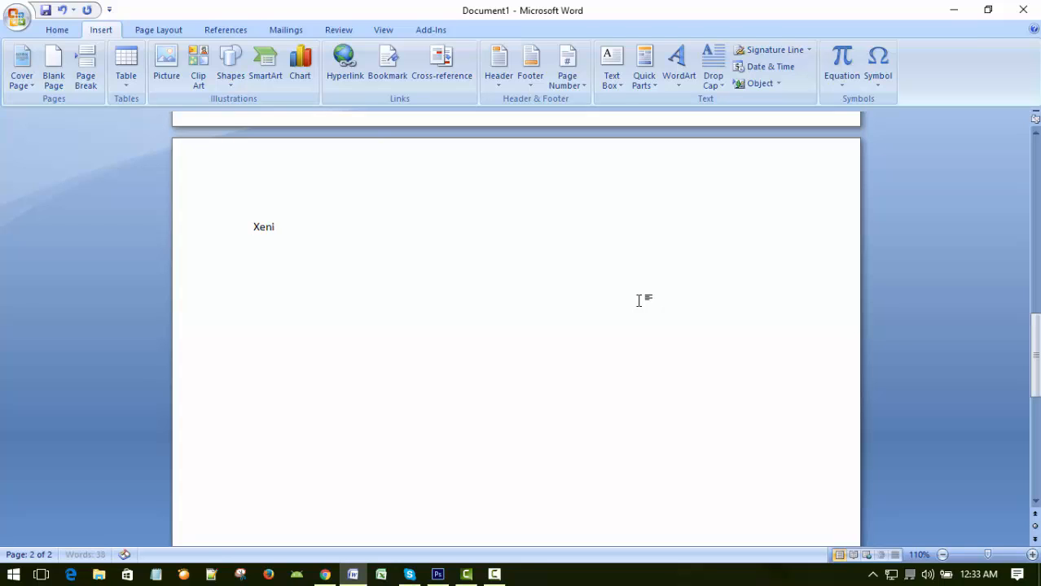
{"action": "type", "text": "usDigital"}
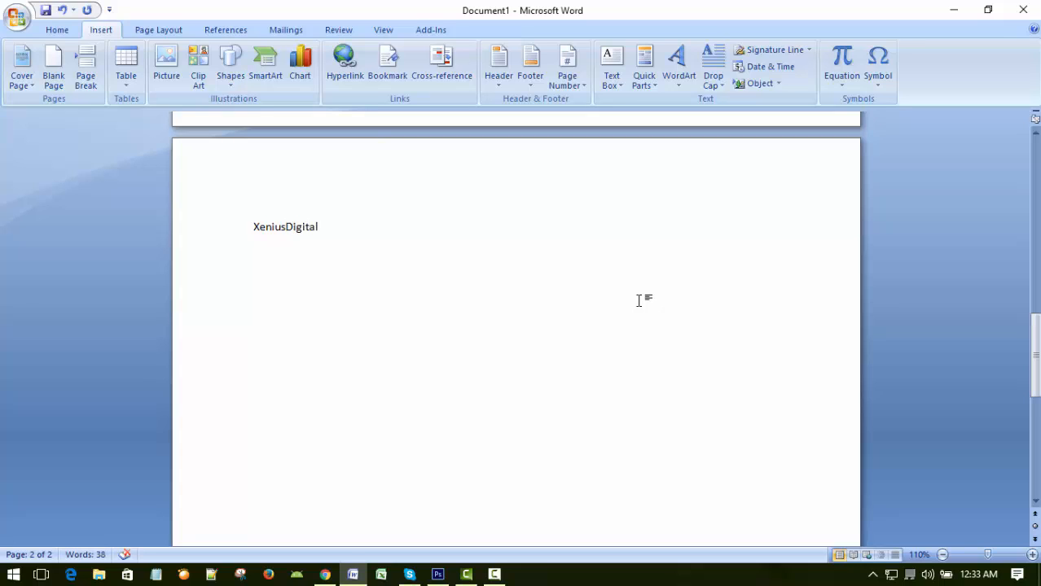
Set the font size of the "XeniusDigital" text on the second page to 28.
{"action": "left_click", "coordinate": [203, 226]}
{"action": "left_click", "coordinate": [57, 29]}
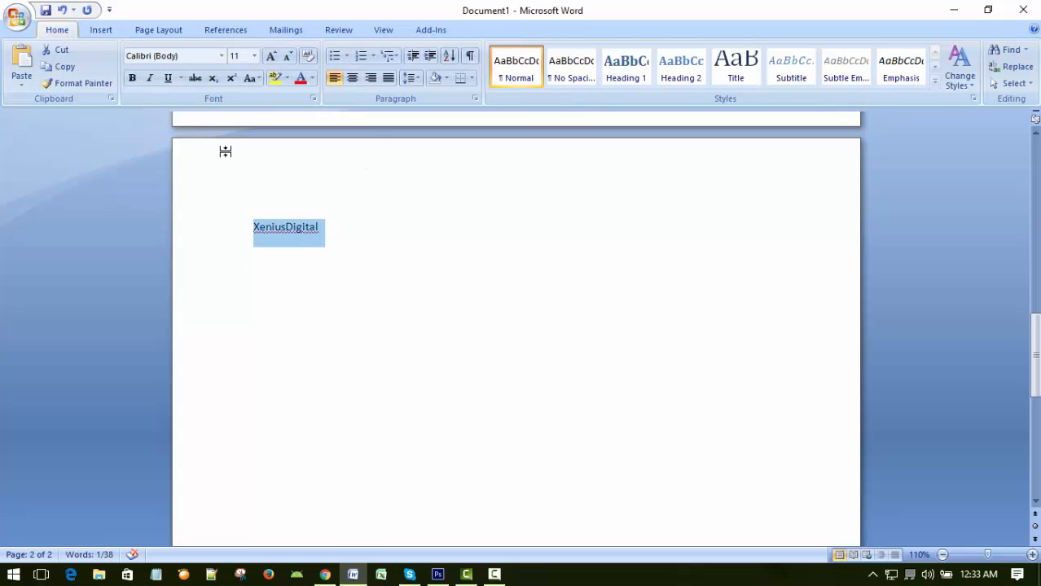
{"action": "left_click", "coordinate": [254, 56]}
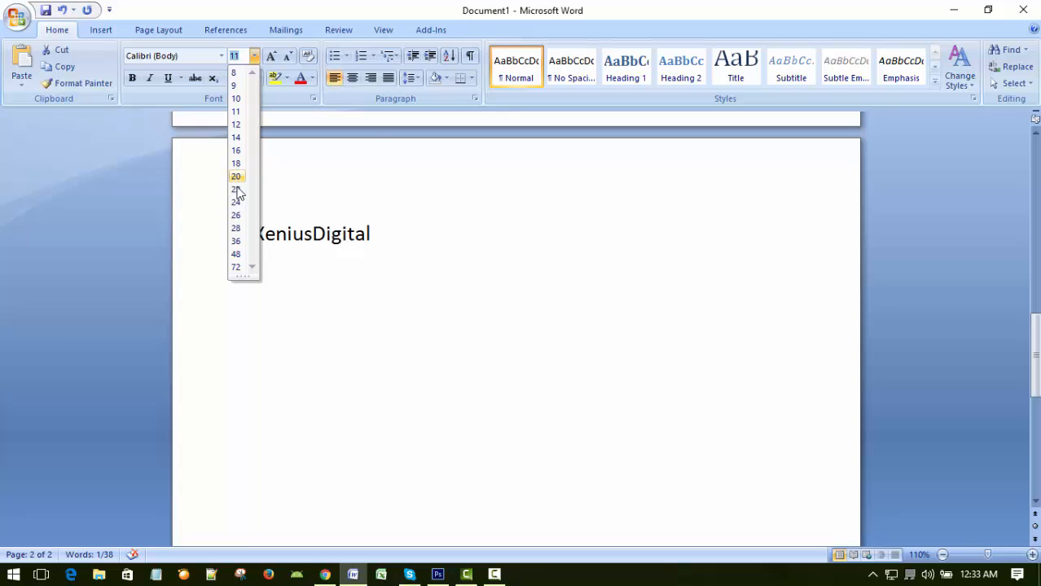
{"action": "left_click", "coordinate": [237, 229]}
{"action": "left_click", "coordinate": [403, 289]}
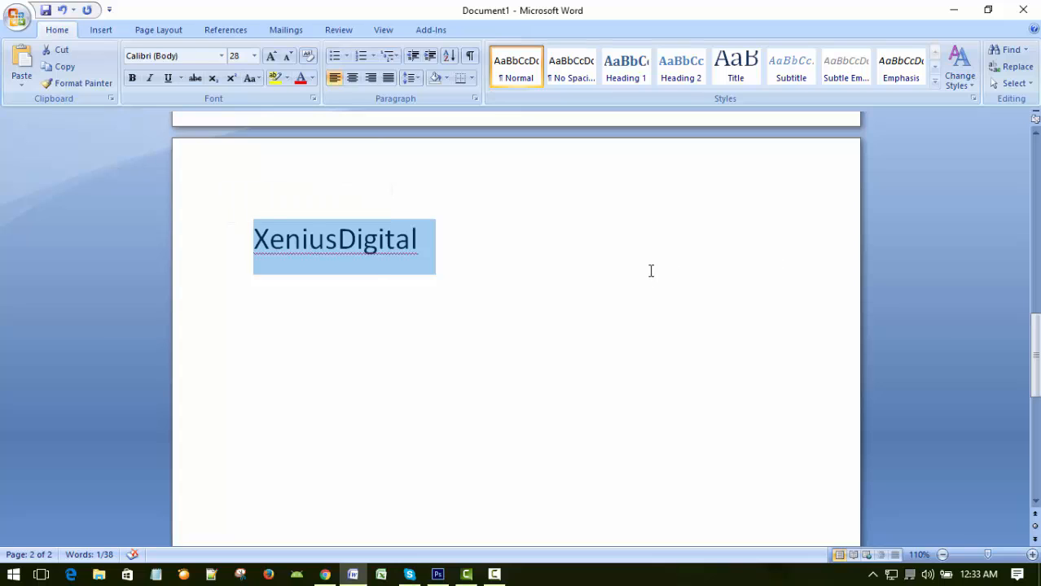
{"action": "left_click", "coordinate": [505, 272]}
{"action": "left_click_drag", "start_coordinate": [254, 239], "coordinate": [453, 242]}
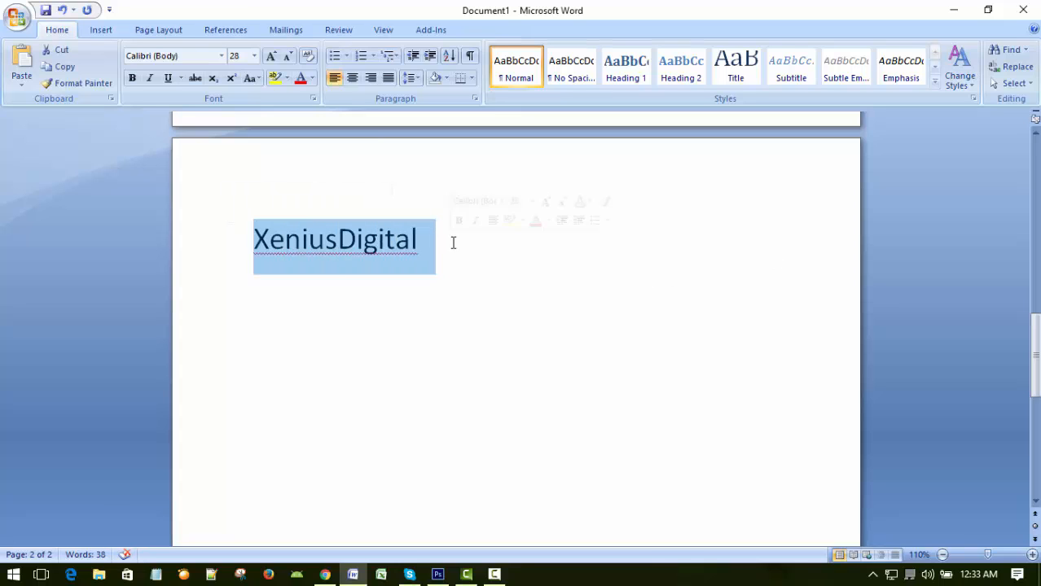
{"action": "left_click", "coordinate": [107, 33]}
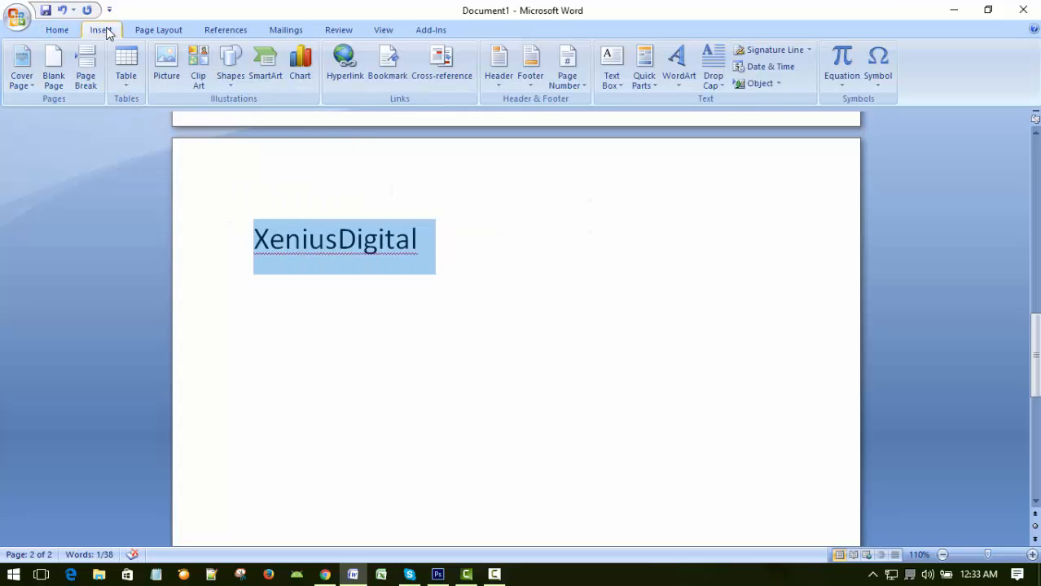
{"action": "left_click", "coordinate": [345, 65]}
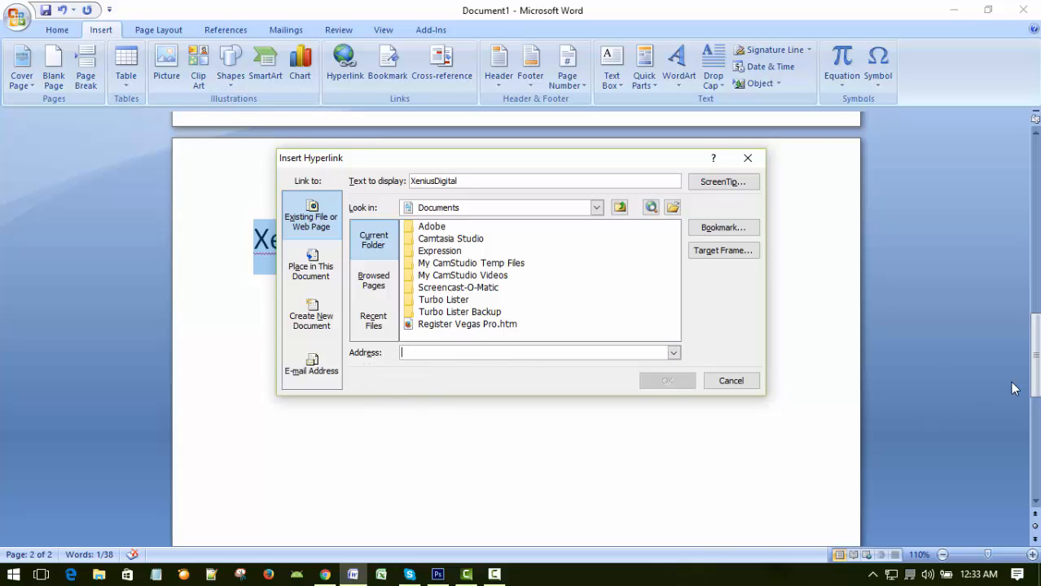
{"action": "key", "text": "ctrl+v"}
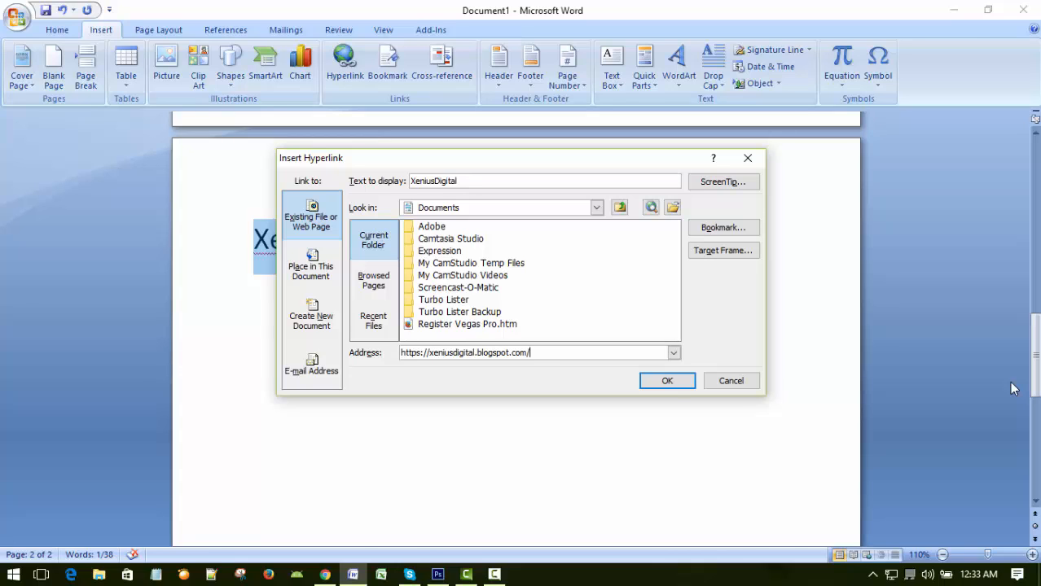
{"action": "left_click", "coordinate": [660, 382]}
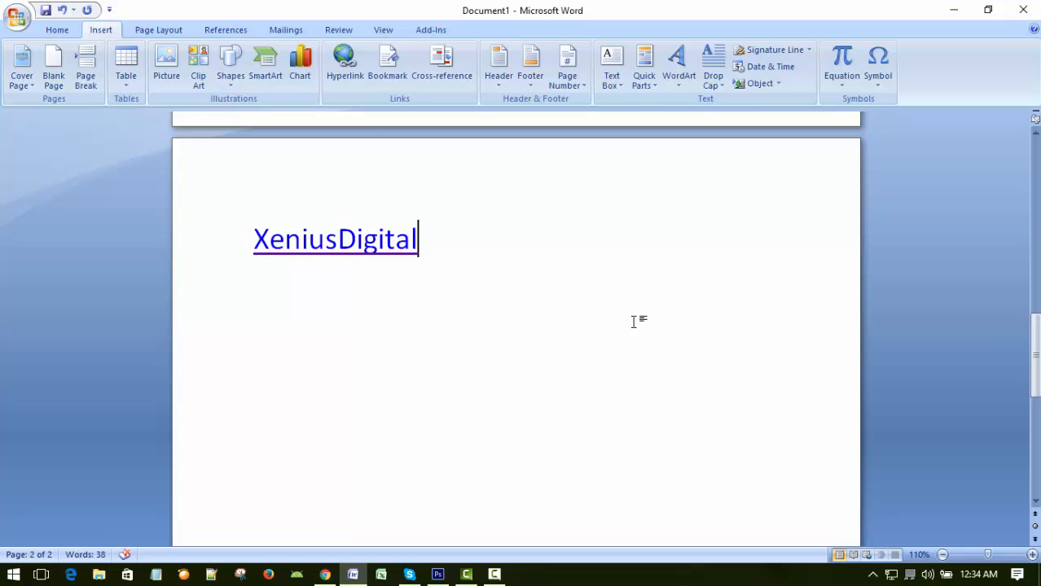
{"action": "scroll", "coordinate": [650, 333], "scroll_direction": "down", "scroll_amount": 3}
{"action": "scroll", "coordinate": [651, 328], "scroll_direction": "up", "scroll_amount": 3}
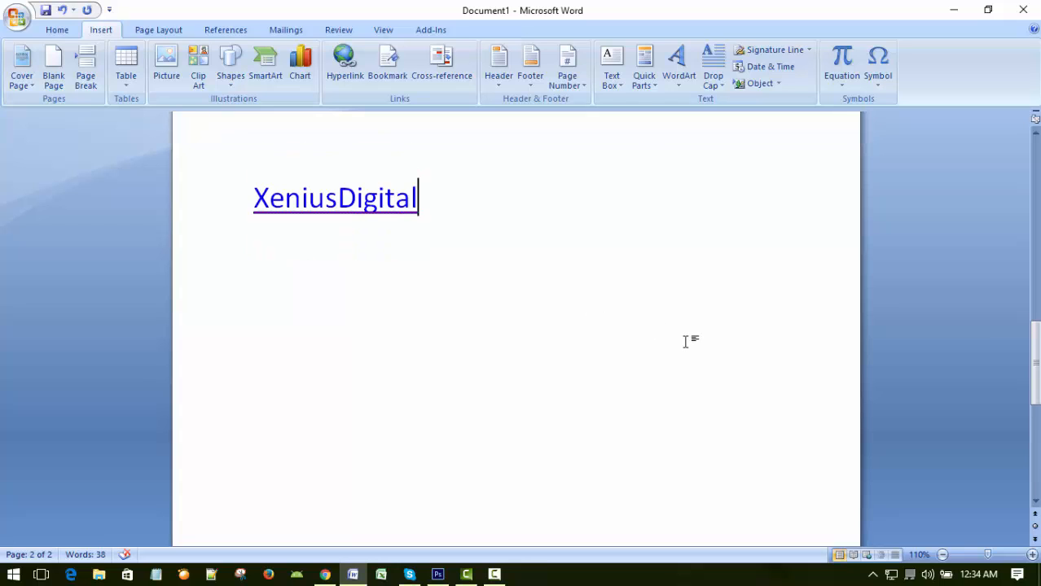
{"action": "scroll", "coordinate": [686, 341], "scroll_direction": "up", "scroll_amount": 3}
{"action": "scroll", "coordinate": [686, 341], "scroll_direction": "down", "scroll_amount": 2}
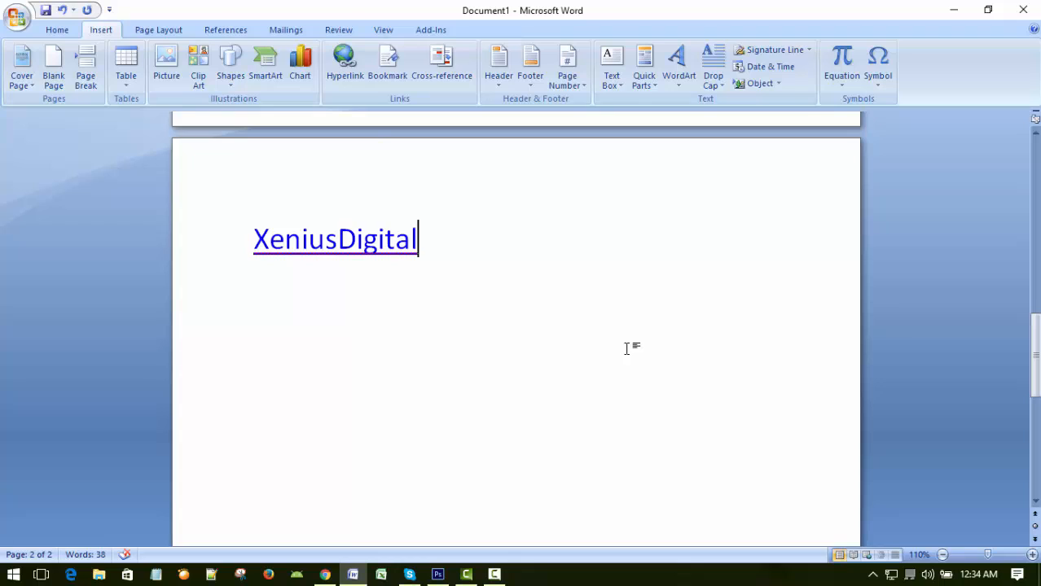
{"action": "scroll", "coordinate": [620, 344], "scroll_direction": "up", "scroll_amount": 2}
{"action": "scroll", "coordinate": [616, 341], "scroll_direction": "down", "scroll_amount": 2}
Add the line "Ctrl press + Click Link on XeniusDigital" below the hyperlinked text.
{"action": "left_click", "coordinate": [368, 326]}
{"action": "key", "text": "Return"}
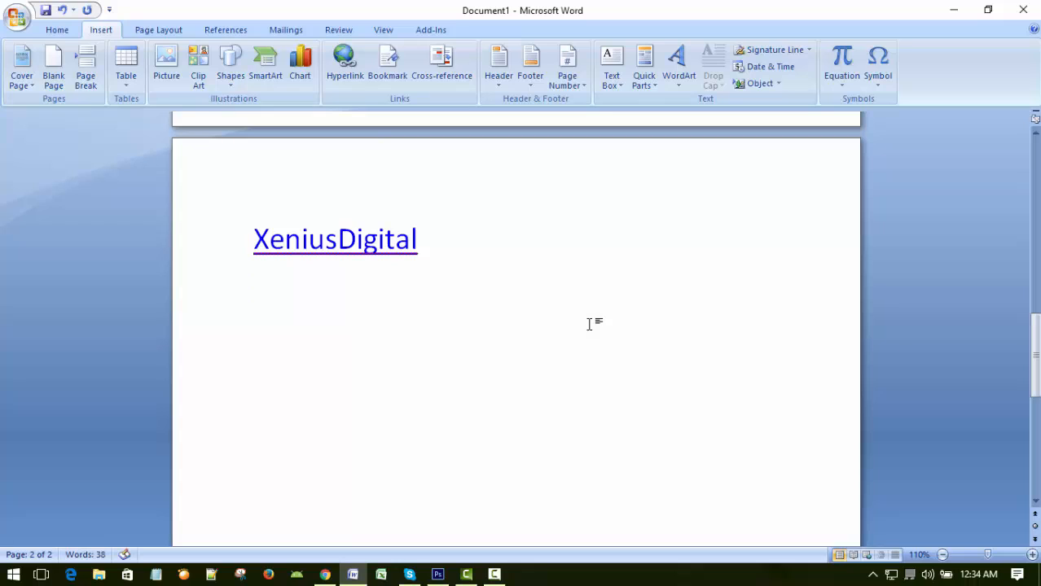
{"action": "type", "text": "Ctro"}
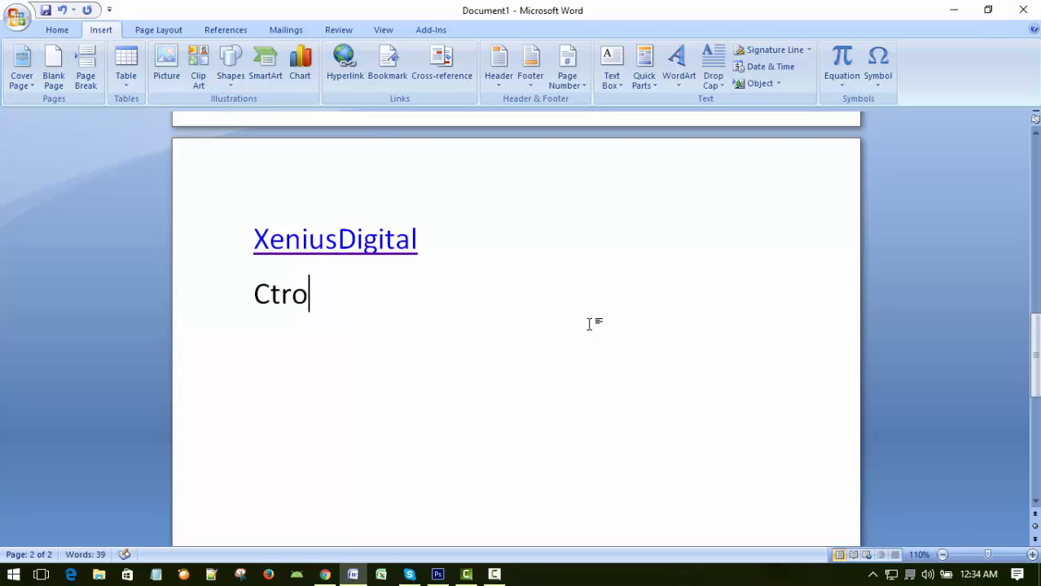
{"action": "key", "text": "BackSpace"}
{"action": "type", "text": "l press "}
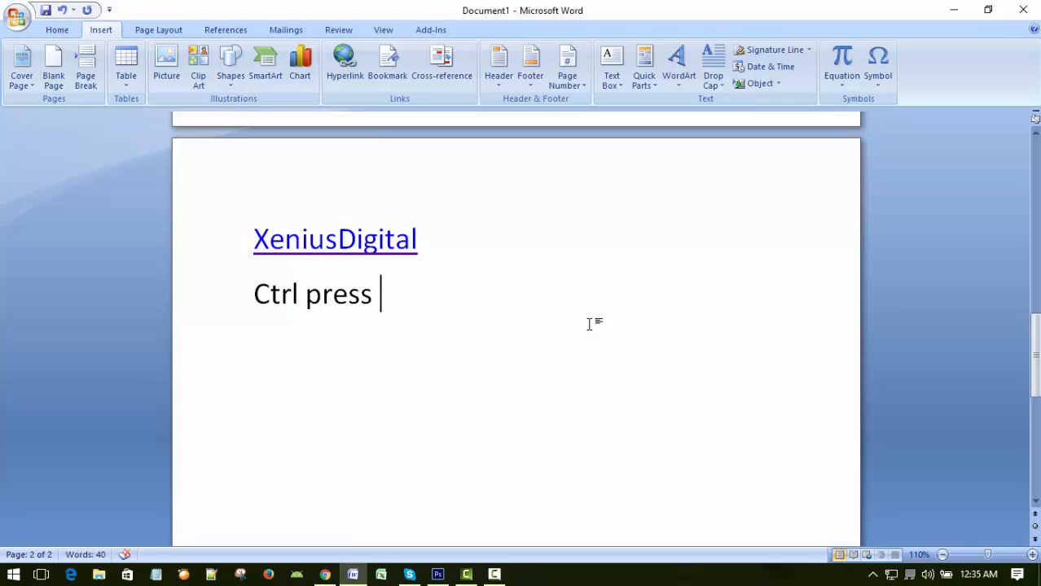
{"action": "type", "text": "+ Cl"}
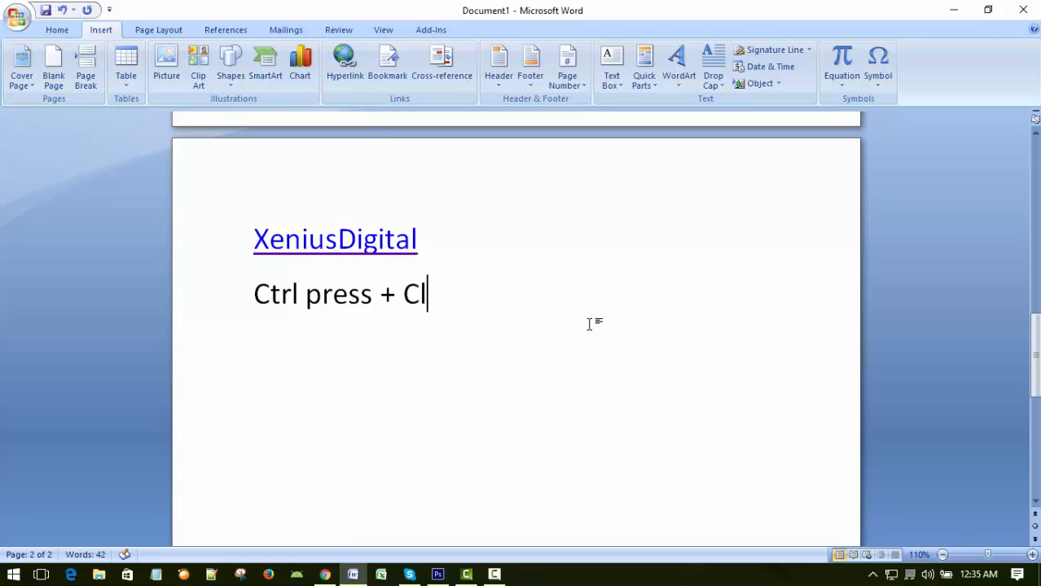
{"action": "type", "text": "ick Link"}
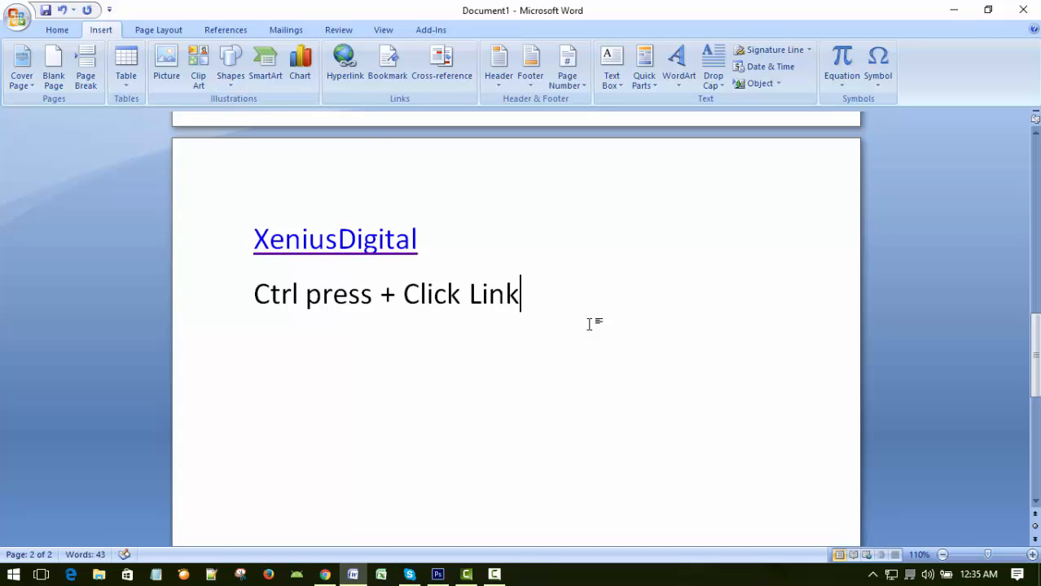
{"action": "type", "text": " on Xeniu"}
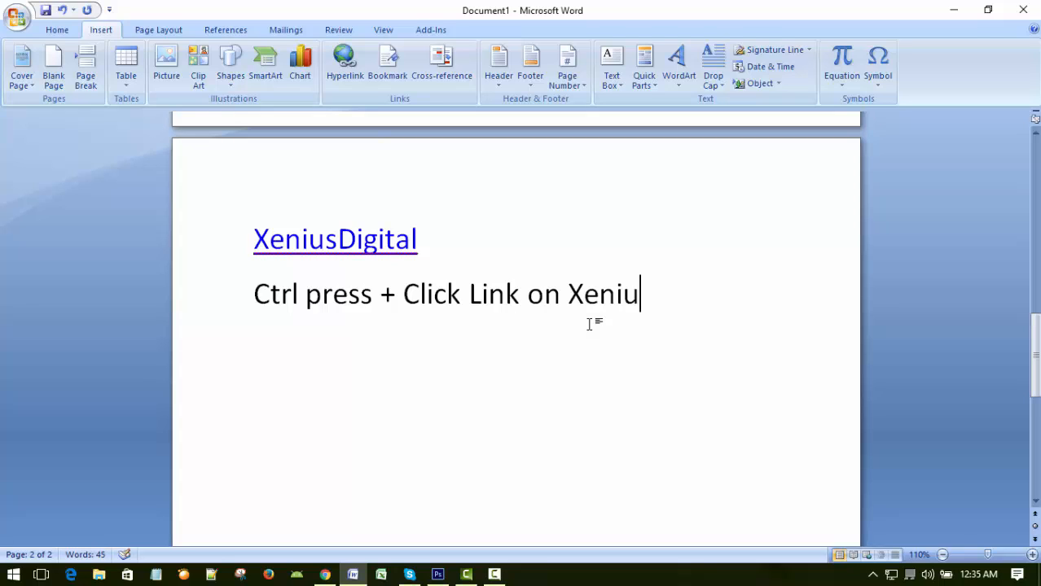
{"action": "type", "text": "sDigital"}
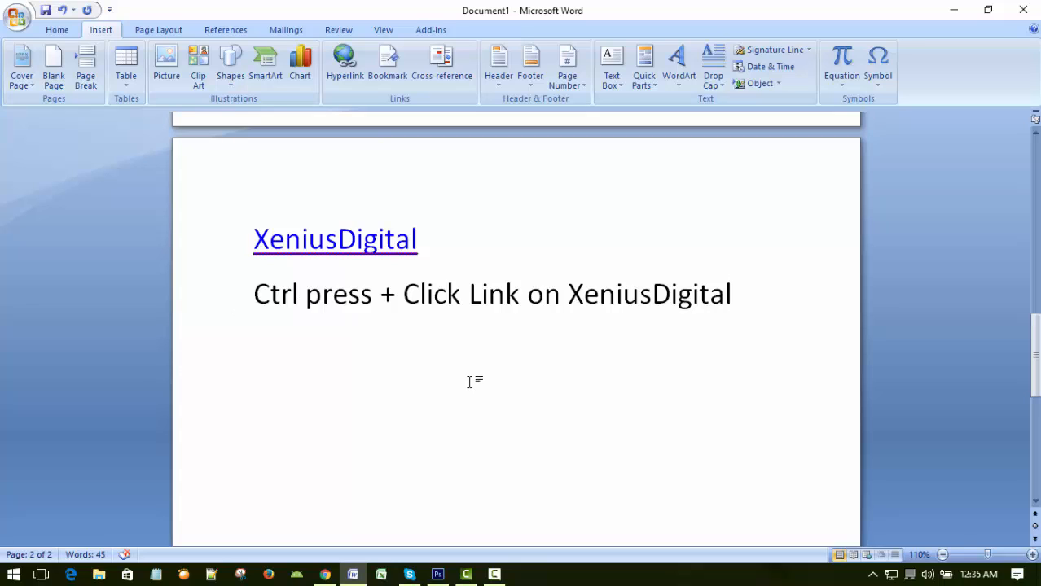
Follow the "XeniusDigital" hyperlink in the document to open the blog in the browser.
{"action": "left_click_drag", "start_coordinate": [337, 242], "coordinate": [330, 247]}
{"action": "left_click", "coordinate": [330, 246], "text": "ctrl"}
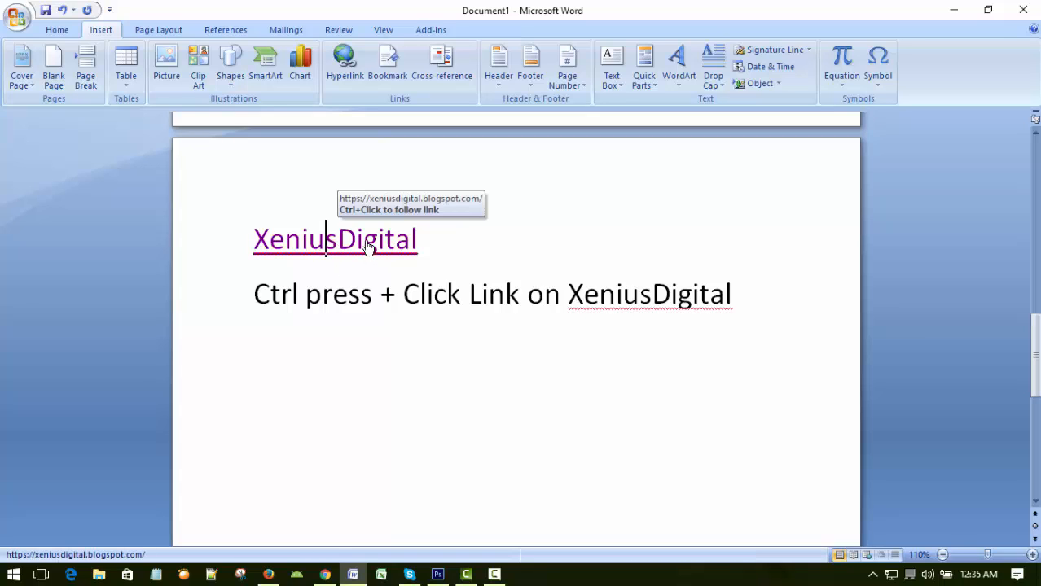
{"action": "left_click", "coordinate": [367, 244], "text": "ctrl"}
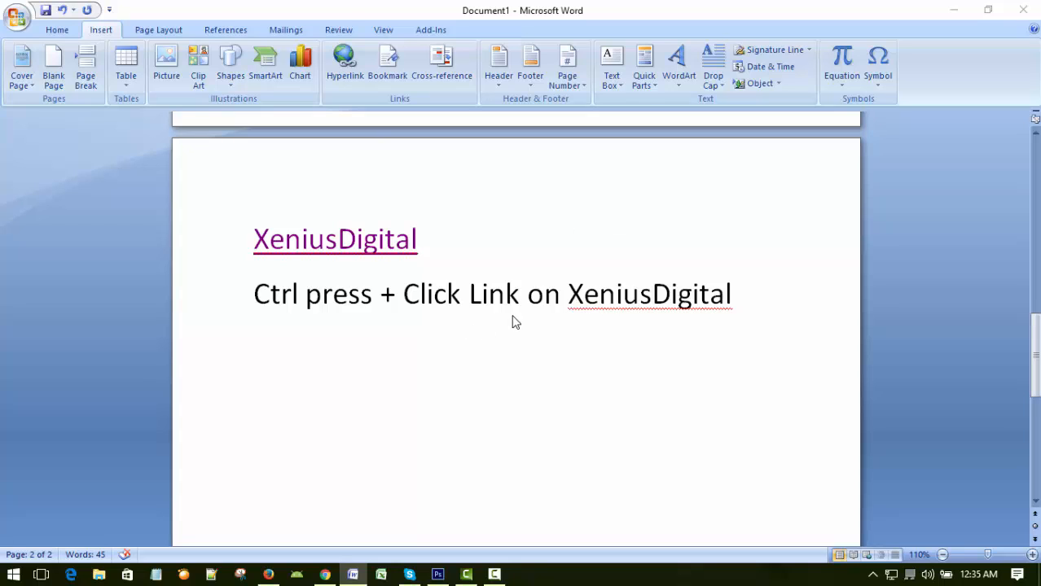
{"action": "scroll", "coordinate": [513, 321], "scroll_direction": "down", "scroll_amount": 1}
{"action": "scroll", "coordinate": [513, 321], "scroll_direction": "up", "scroll_amount": 1}
{"action": "left_click", "coordinate": [523, 297]}
{"action": "left_click", "coordinate": [287, 242], "text": "ctrl"}
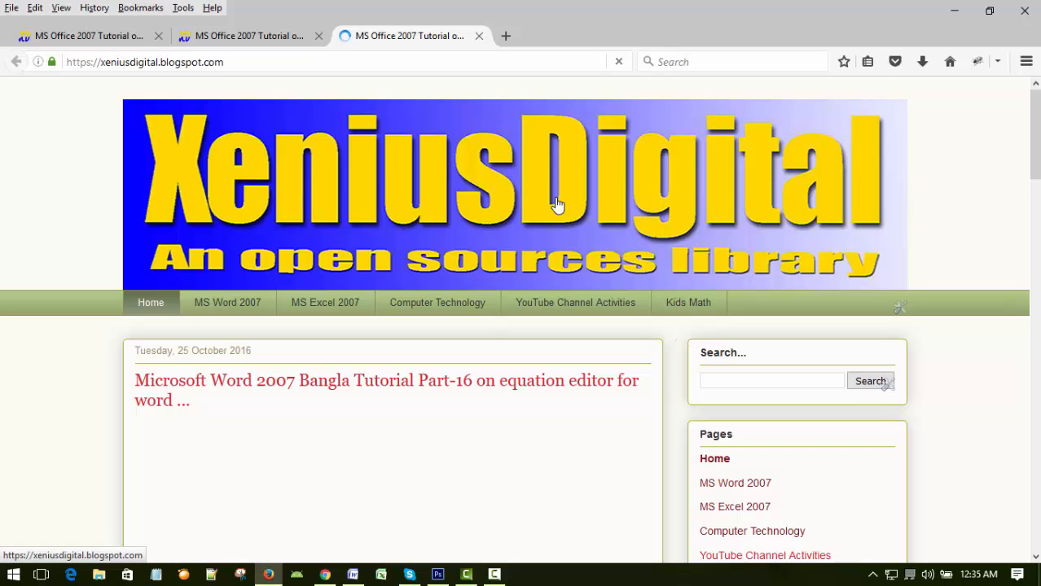
Look through the blog's home page, then close the extra blog tabs and the browser.
{"action": "scroll", "coordinate": [853, 229], "scroll_direction": "down", "scroll_amount": 5}
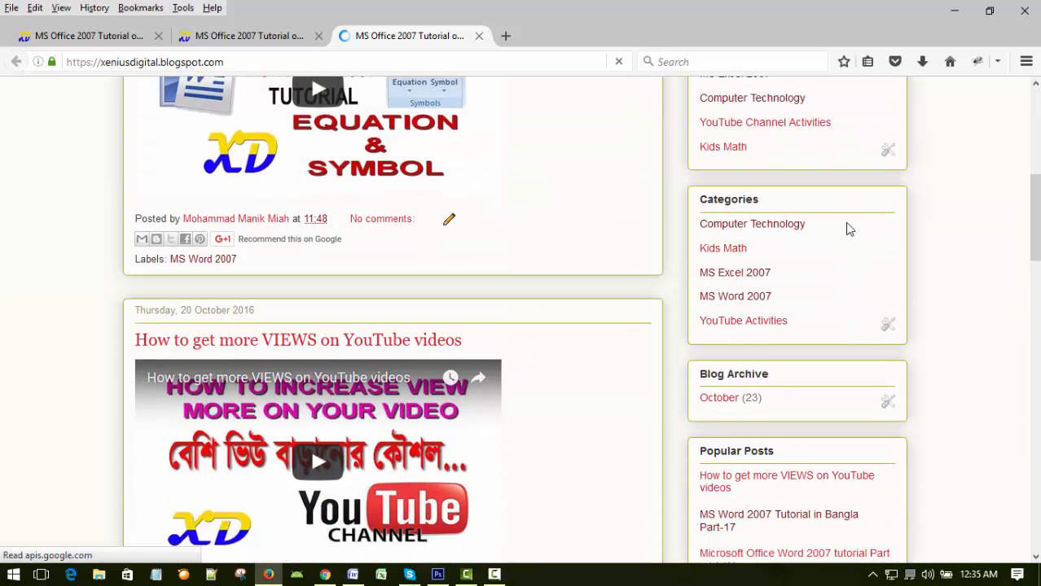
{"action": "scroll", "coordinate": [849, 229], "scroll_direction": "up", "scroll_amount": 5}
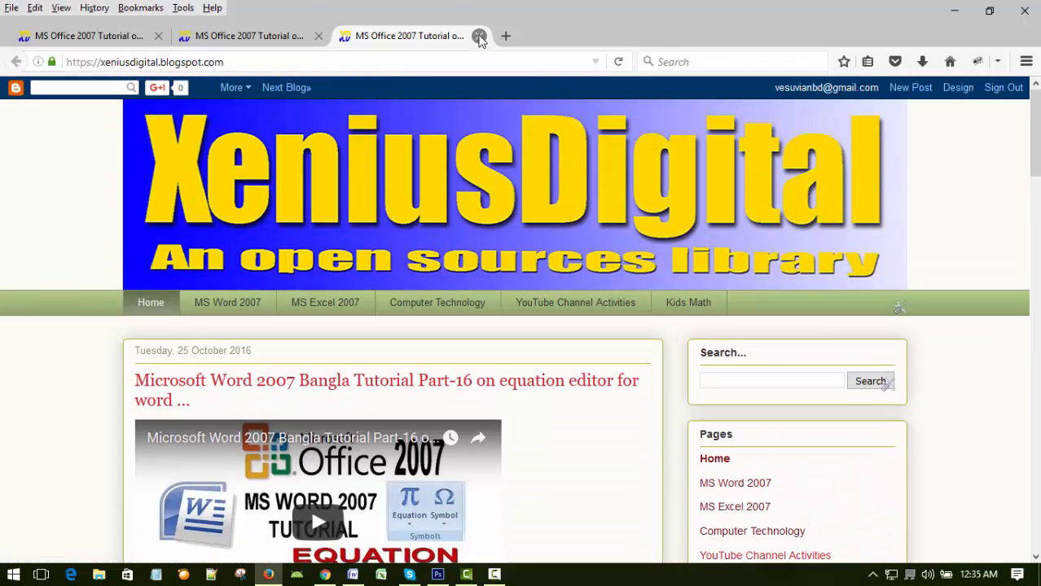
{"action": "left_click", "coordinate": [479, 36]}
{"action": "left_click", "coordinate": [318, 36]}
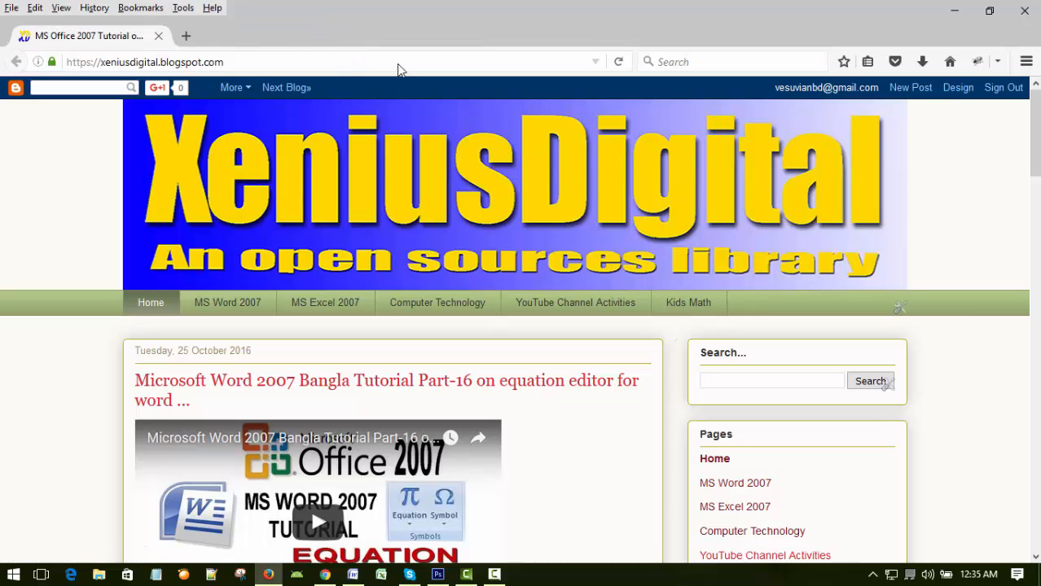
{"action": "left_click", "coordinate": [1024, 11]}
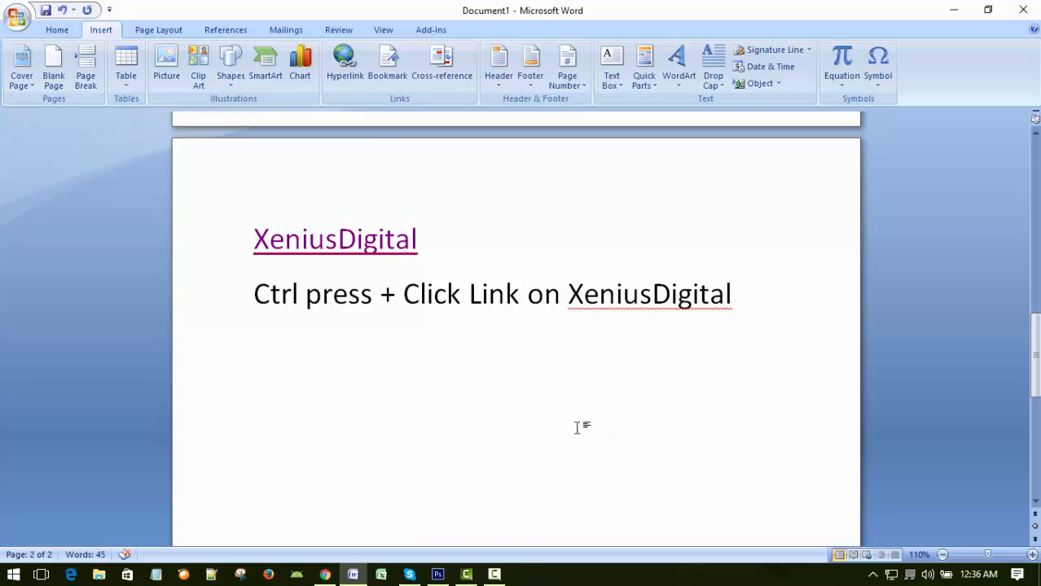
Follow the "XeniusDigital" hyperlink again and look through the blog page it opens.
{"action": "left_click", "coordinate": [359, 245], "text": "ctrl"}
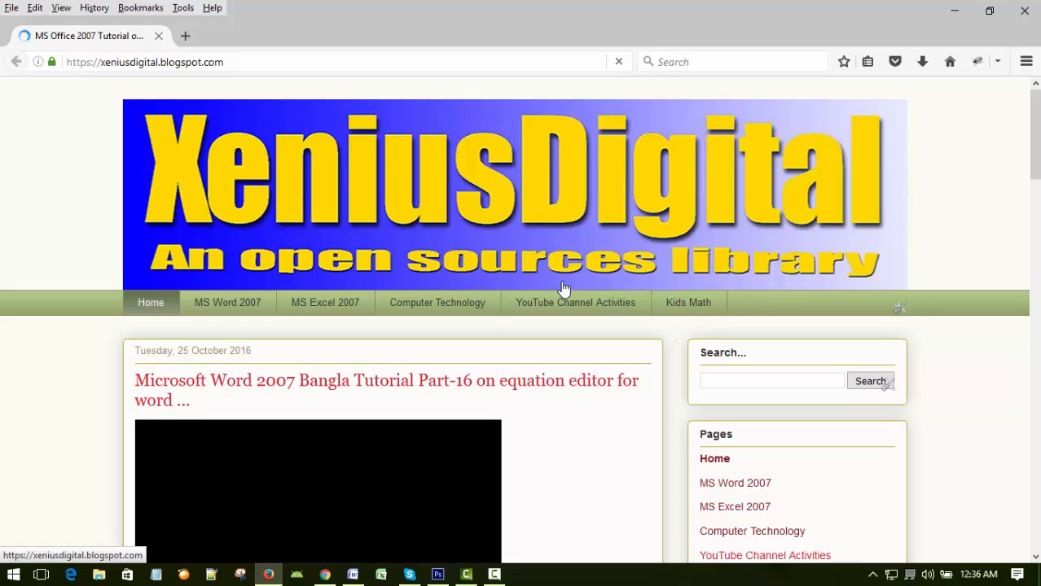
{"action": "scroll", "coordinate": [981, 274], "scroll_direction": "down", "scroll_amount": 15}
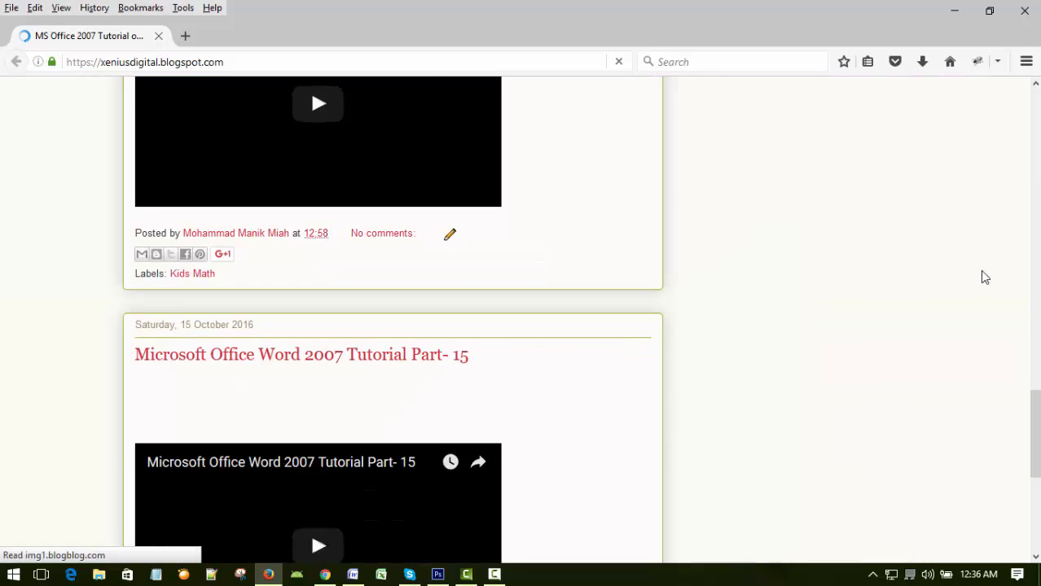
{"action": "scroll", "coordinate": [975, 274], "scroll_direction": "up", "scroll_amount": 15}
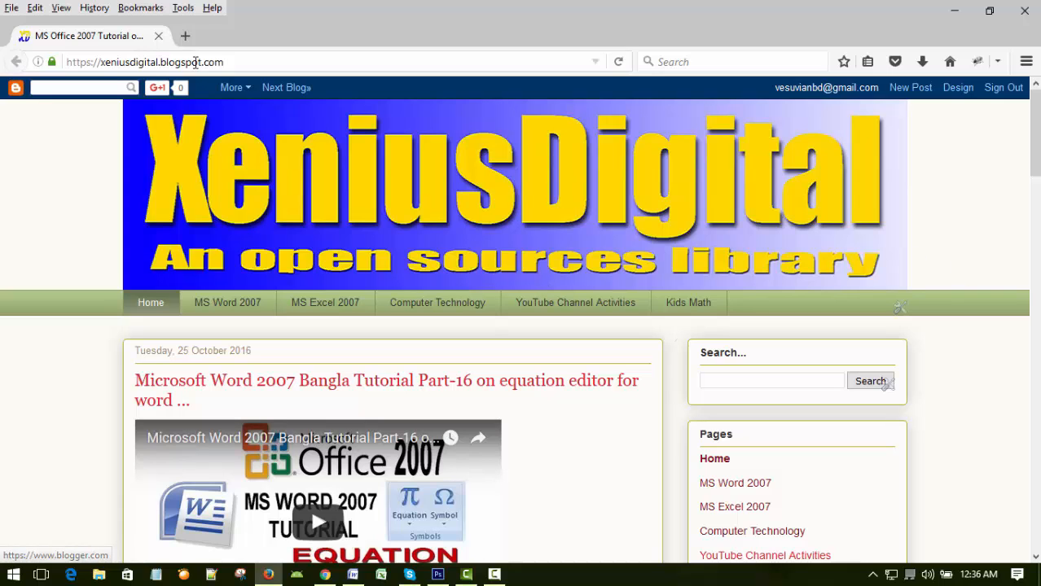
Open youtube.com in a new browser tab, copy its web address and close the browser to return to the Word document.
{"action": "left_click", "coordinate": [190, 38]}
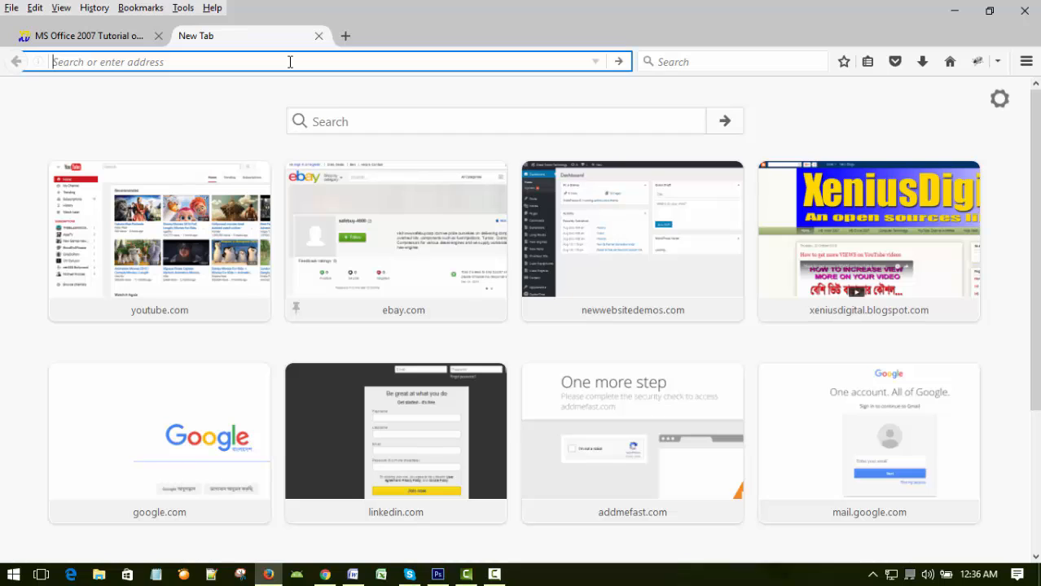
{"action": "type", "text": "youtube.com/"}
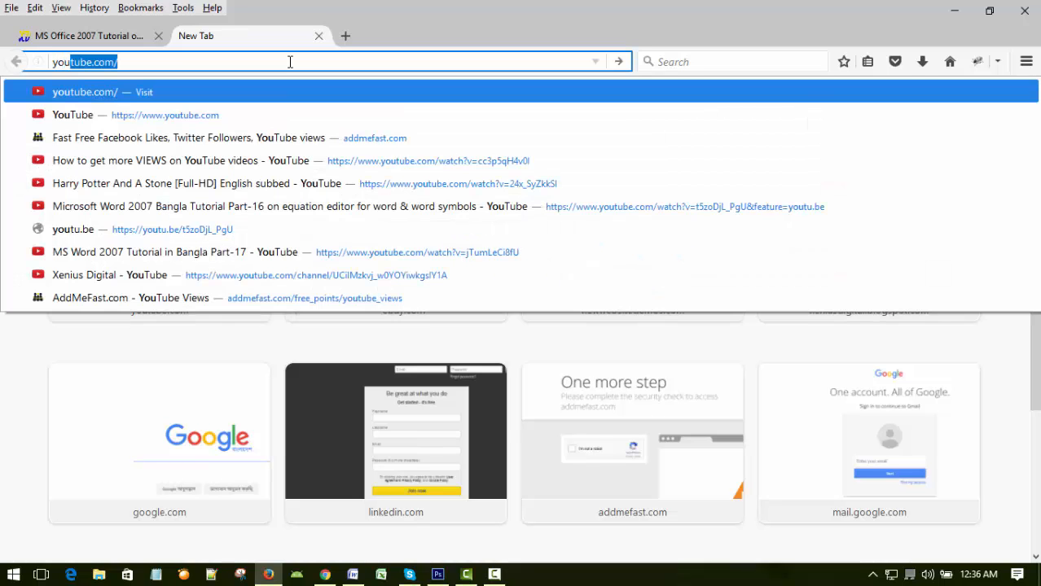
{"action": "key", "text": "Return"}
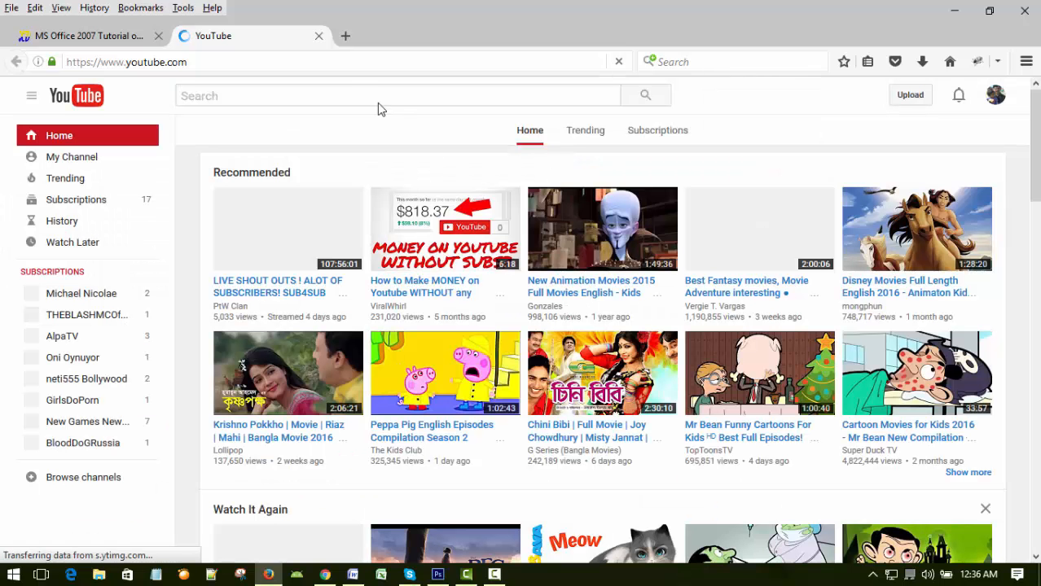
{"action": "left_click", "coordinate": [294, 62]}
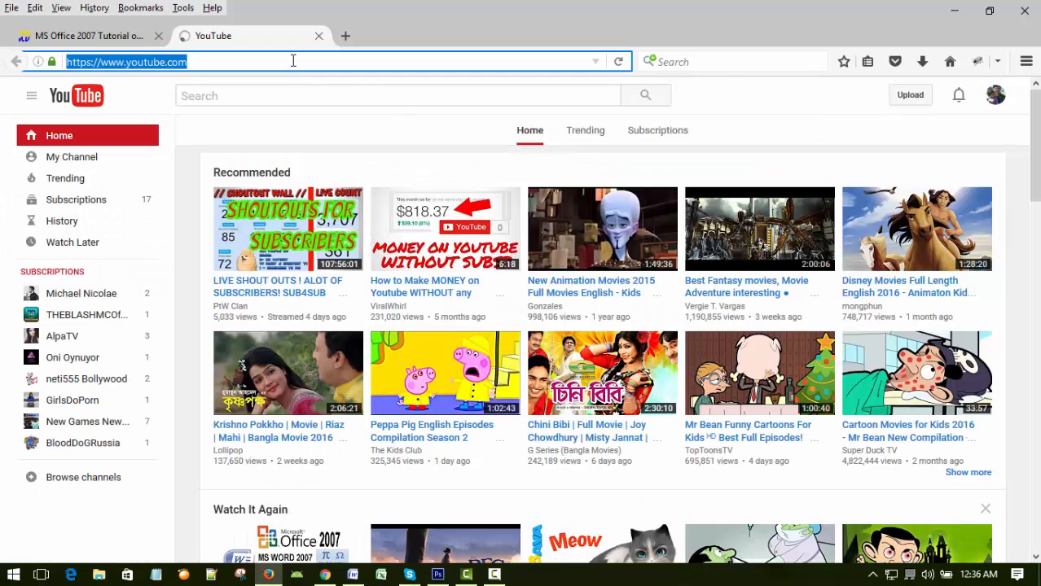
{"action": "left_click", "coordinate": [1027, 10]}
{"action": "left_click", "coordinate": [487, 314]}
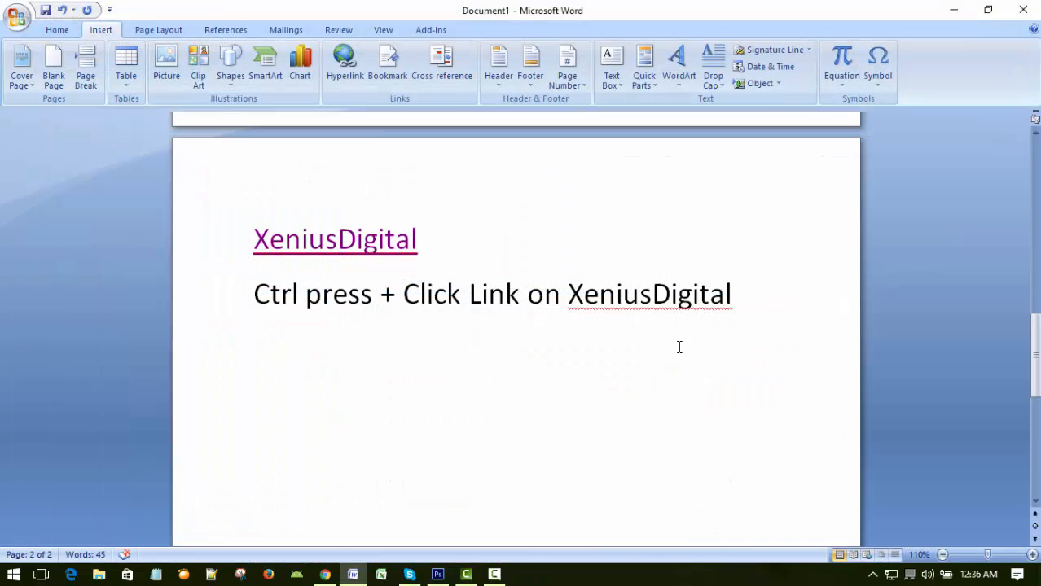
Add the text "YouTube" on a new line below the Ctrl-and-click instruction.
{"action": "left_click", "coordinate": [773, 300]}
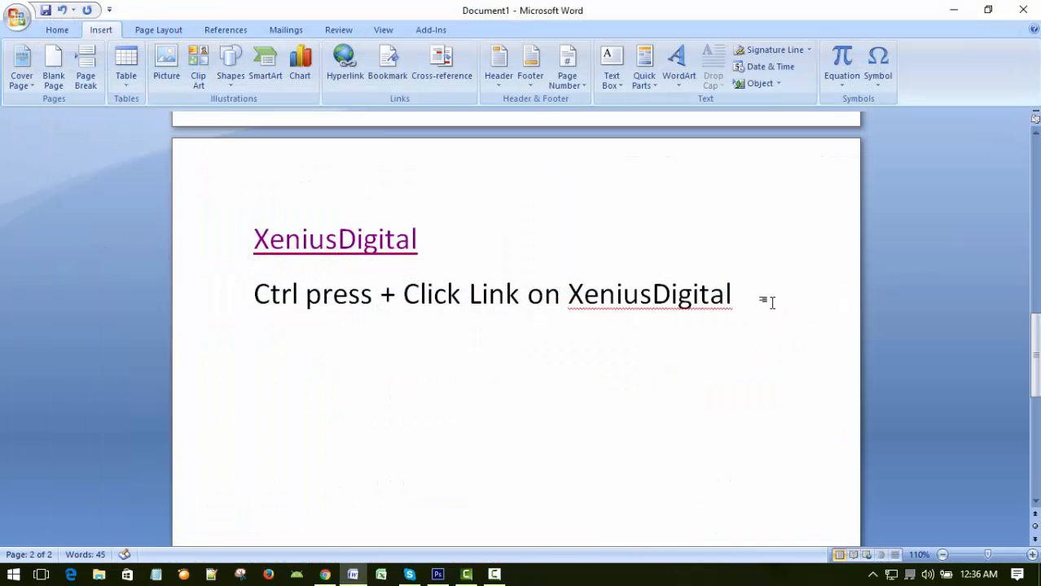
{"action": "type", "text": "Yo"}
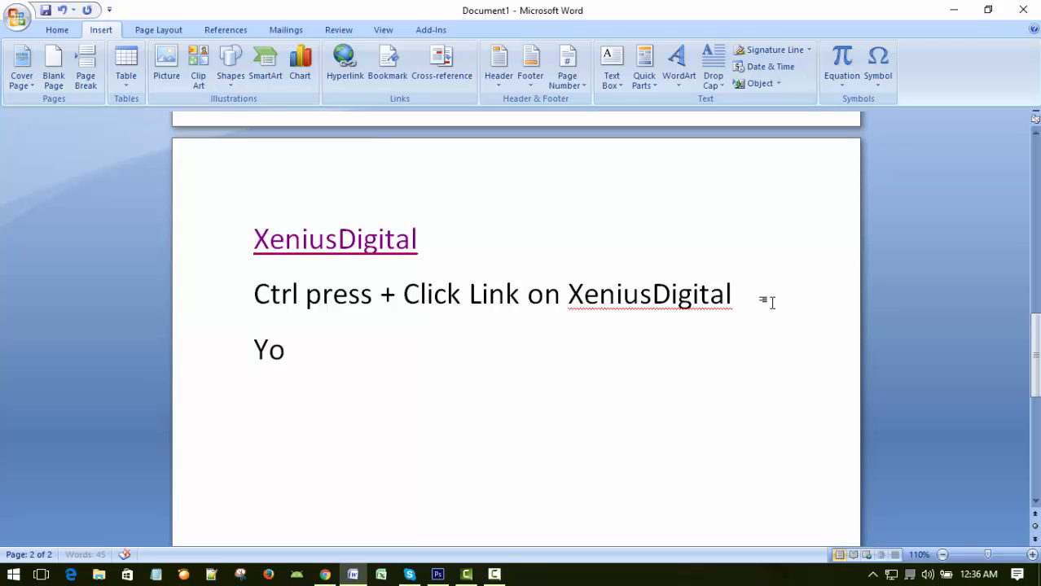
{"action": "type", "text": "uTube"}
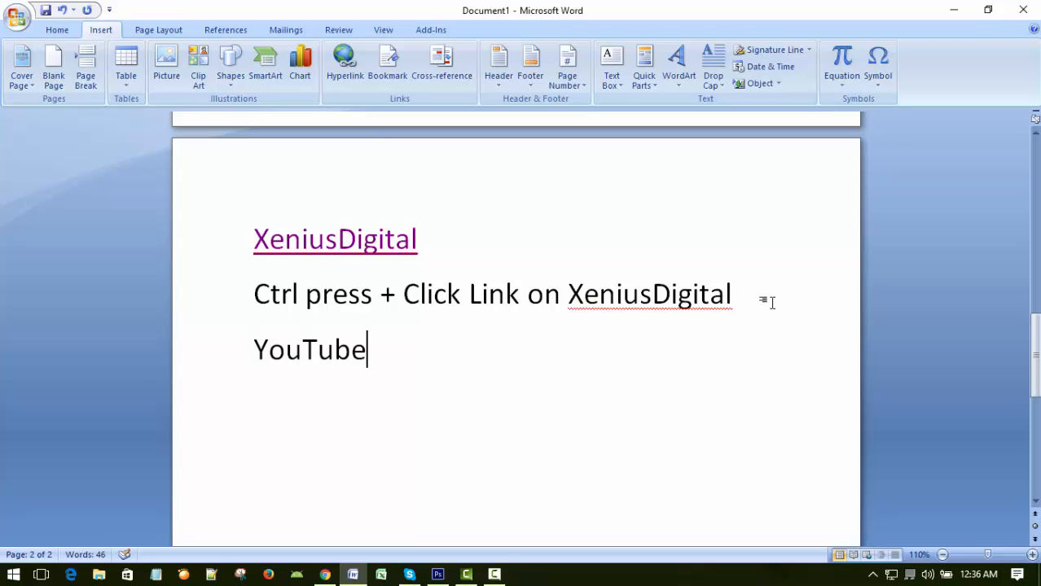
Add the instruction "Ctrl press + Click link on YouTube" on a new line below "YouTube", followed by an empty line.
{"action": "key", "text": "Return"}
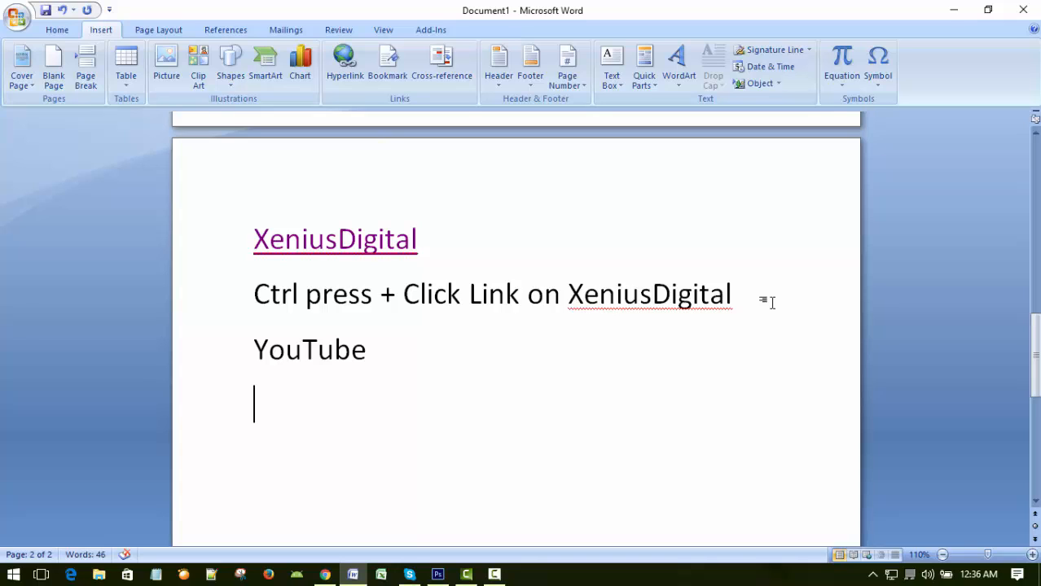
{"action": "type", "text": "Ctro"}
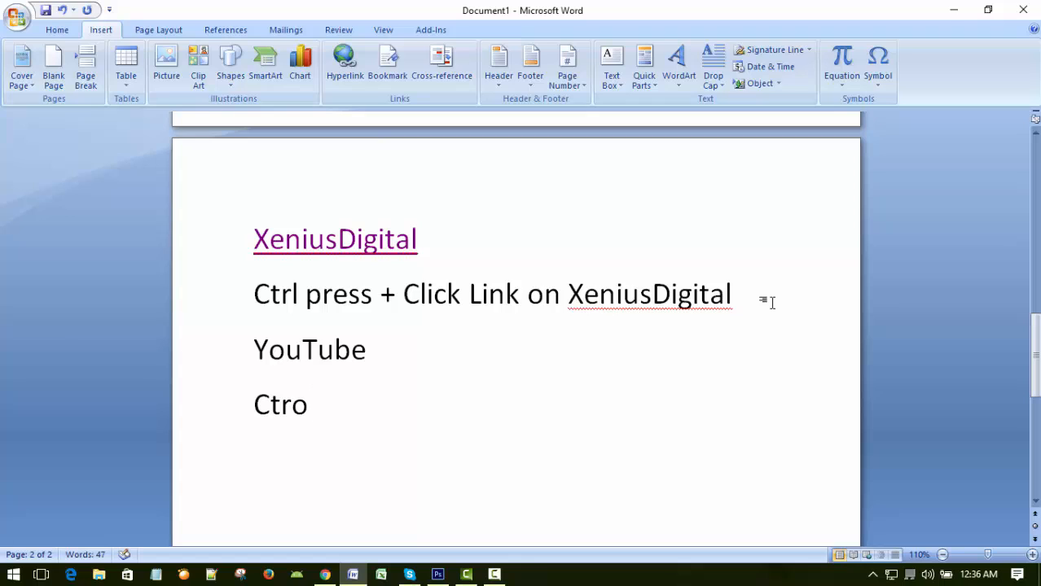
{"action": "key", "text": "BackSpace"}
{"action": "type", "text": "l"}
{"action": "type", "text": " pre"}
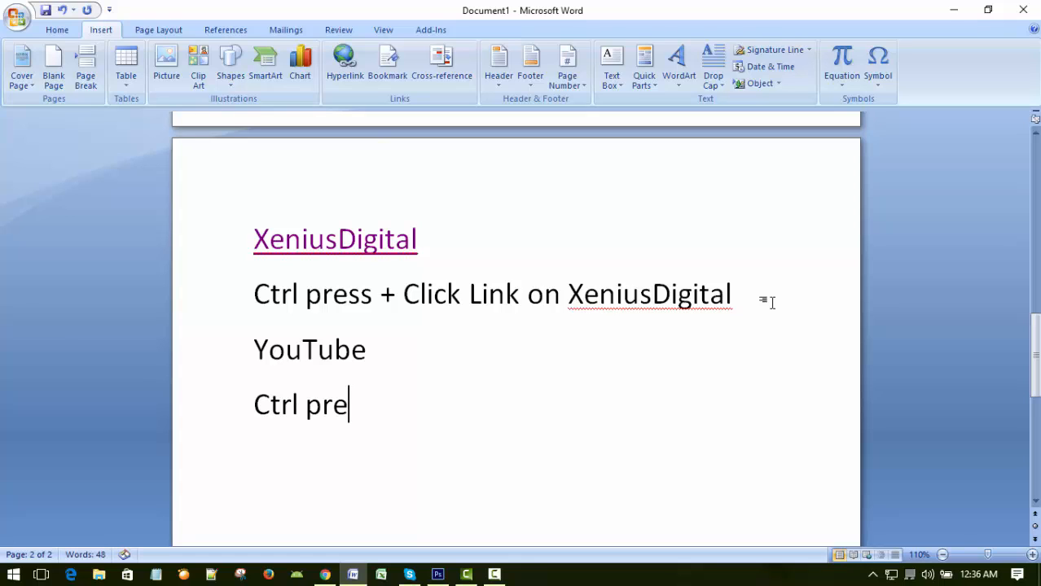
{"action": "type", "text": "ss + "}
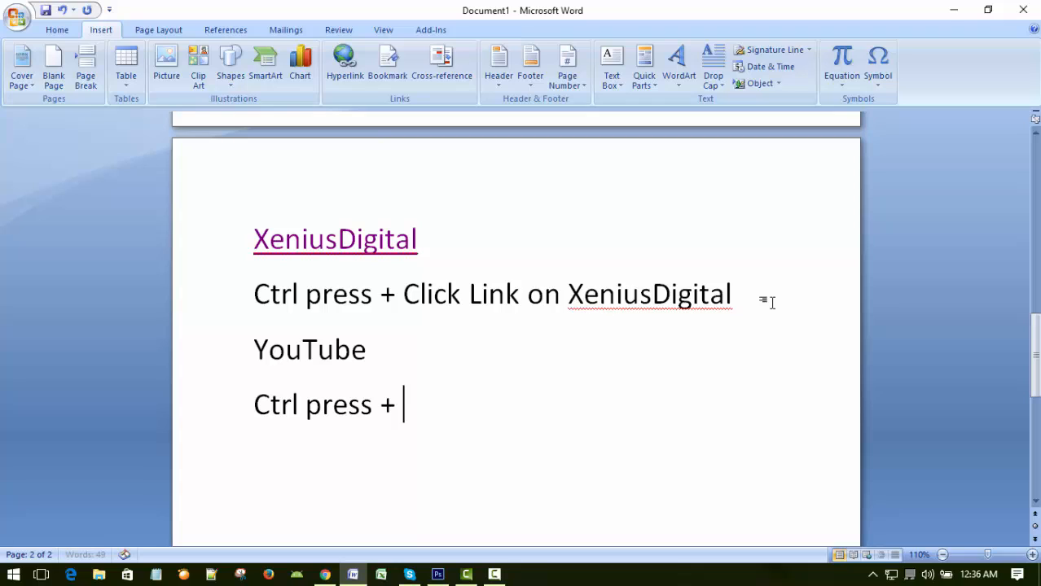
{"action": "type", "text": "Click "}
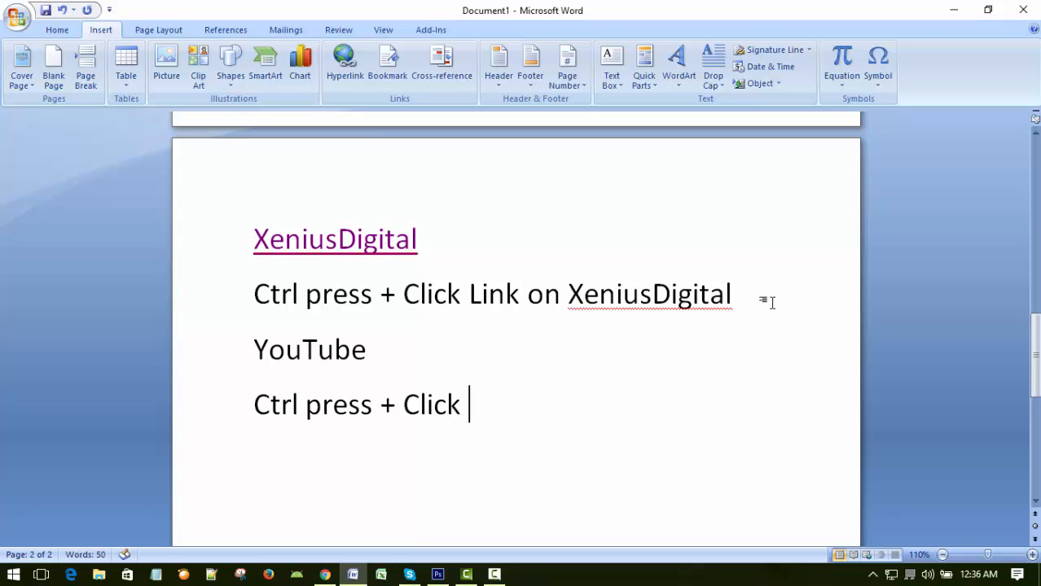
{"action": "type", "text": "link on Y"}
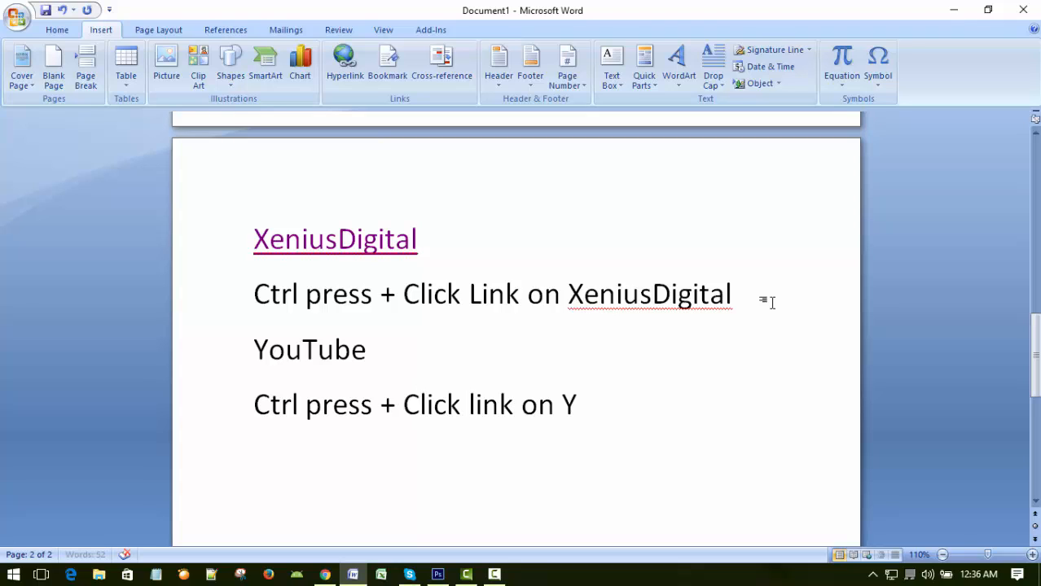
{"action": "type", "text": "Ou"}
{"action": "key", "text": "BackSpace"}
{"action": "key", "text": "BackSpace"}
{"action": "type", "text": "ou"}
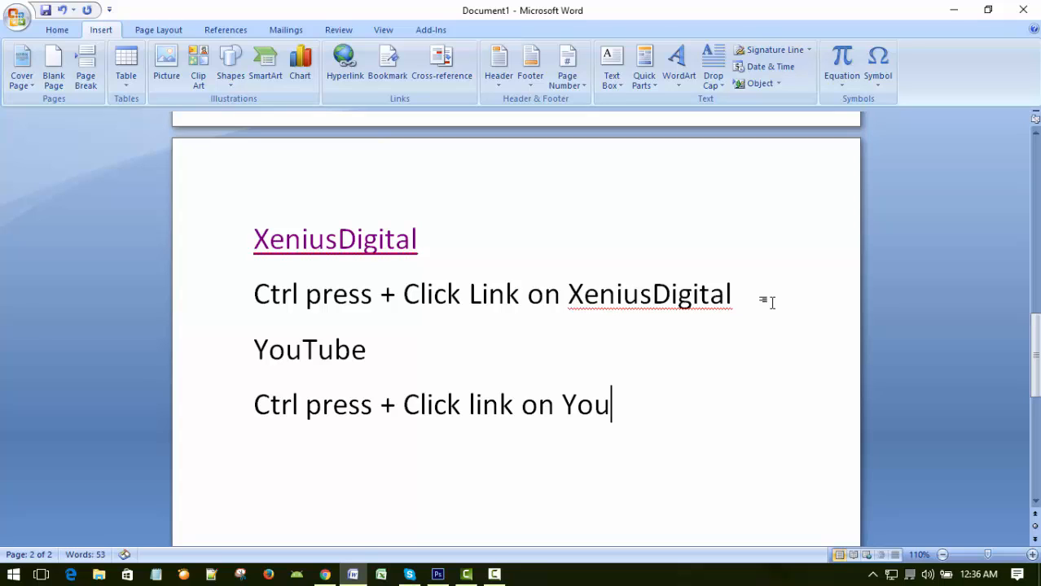
{"action": "type", "text": "Tube"}
{"action": "key", "text": "Return"}
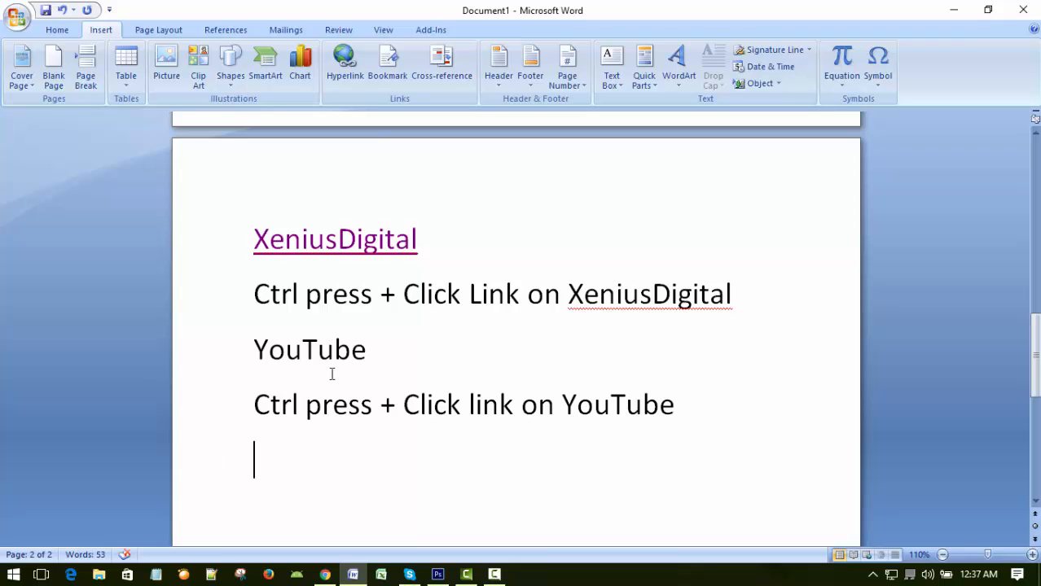
{"action": "left_click", "coordinate": [424, 356]}
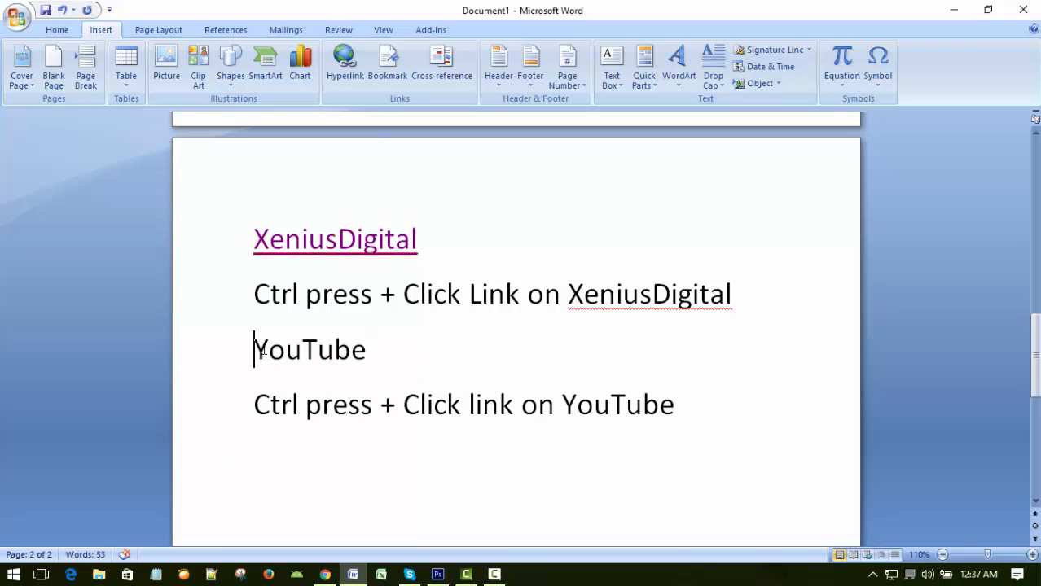
{"action": "left_click_drag", "start_coordinate": [263, 350], "coordinate": [379, 349]}
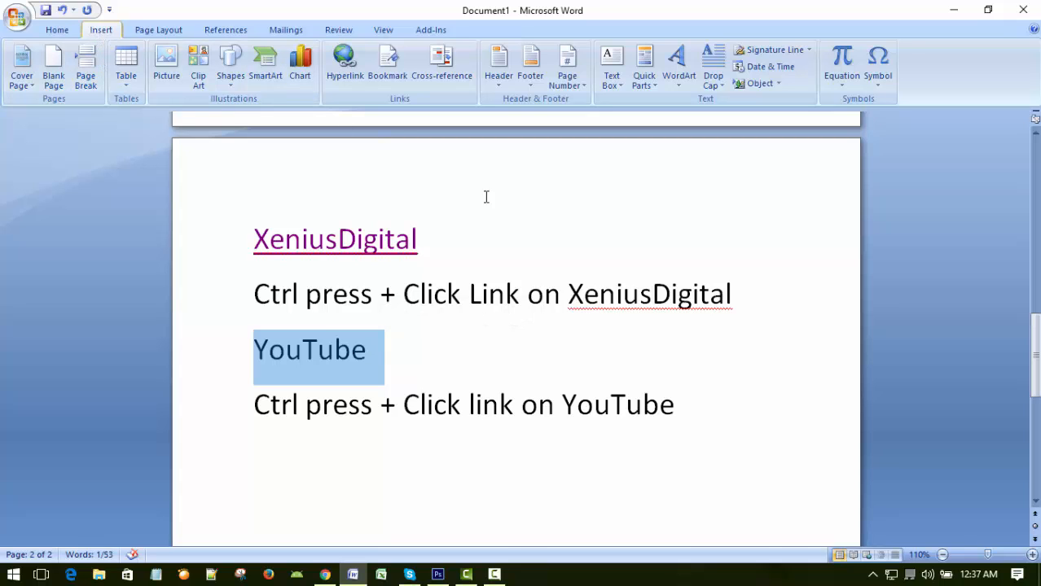
{"action": "left_click", "coordinate": [347, 73]}
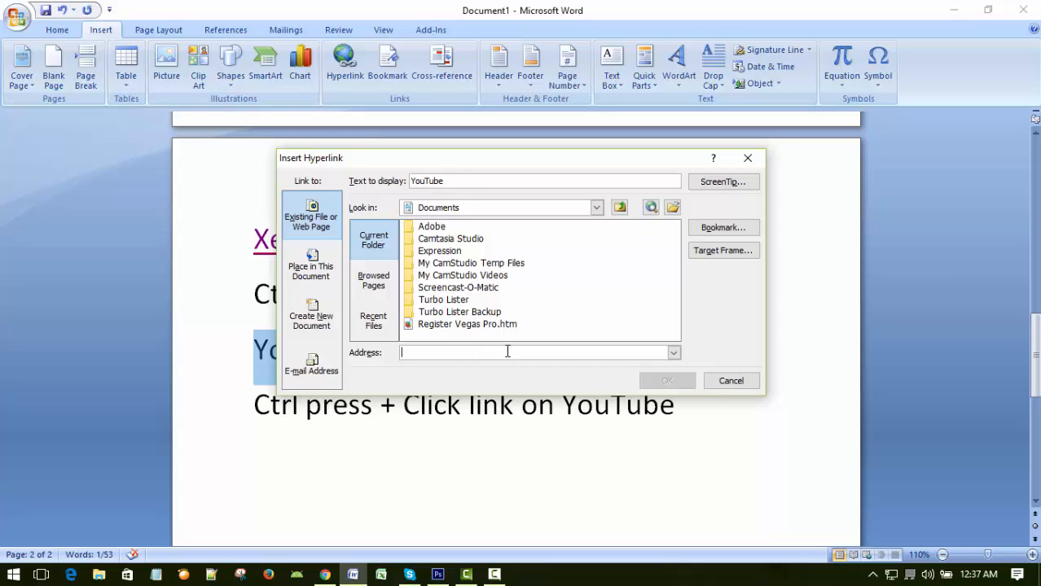
{"action": "type", "text": "https://www.youtube.com/"}
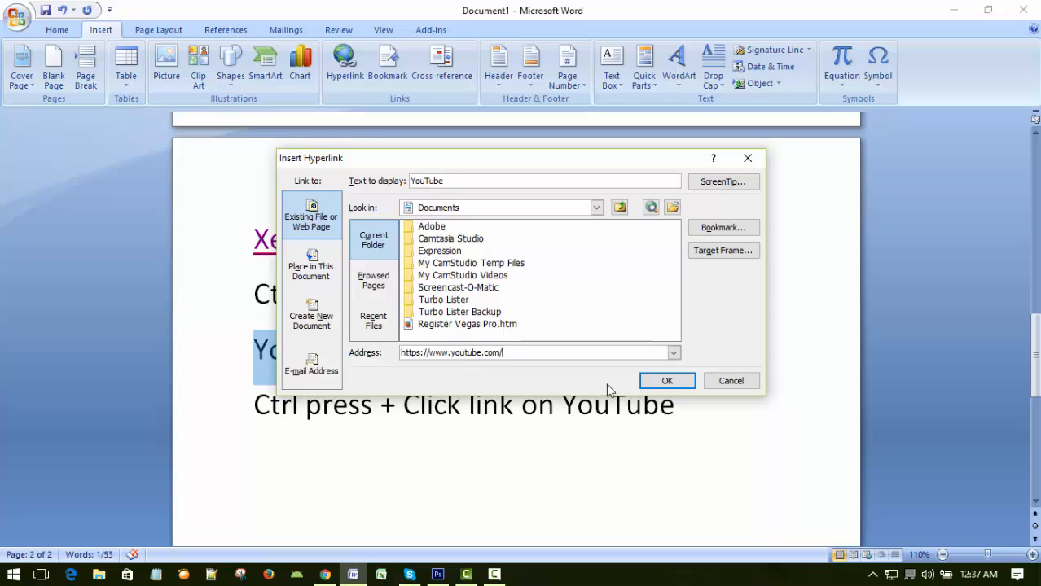
{"action": "left_click", "coordinate": [663, 380]}
{"action": "left_click", "coordinate": [583, 330]}
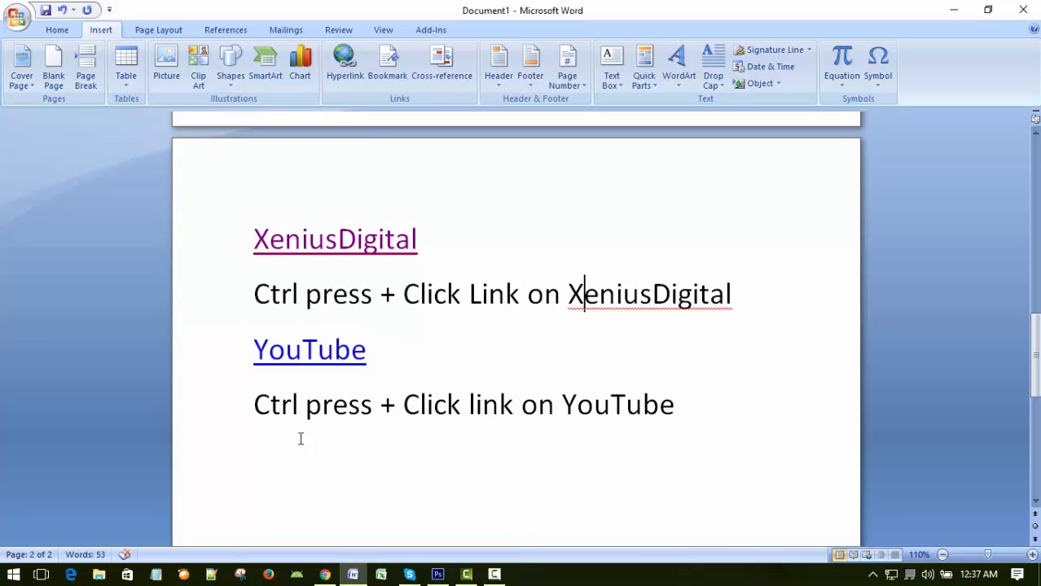
Follow the "YouTube" hyperlink, look through the YouTube home page, and close the browser to return to the document.
{"action": "left_click", "coordinate": [321, 355], "text": "ctrl"}
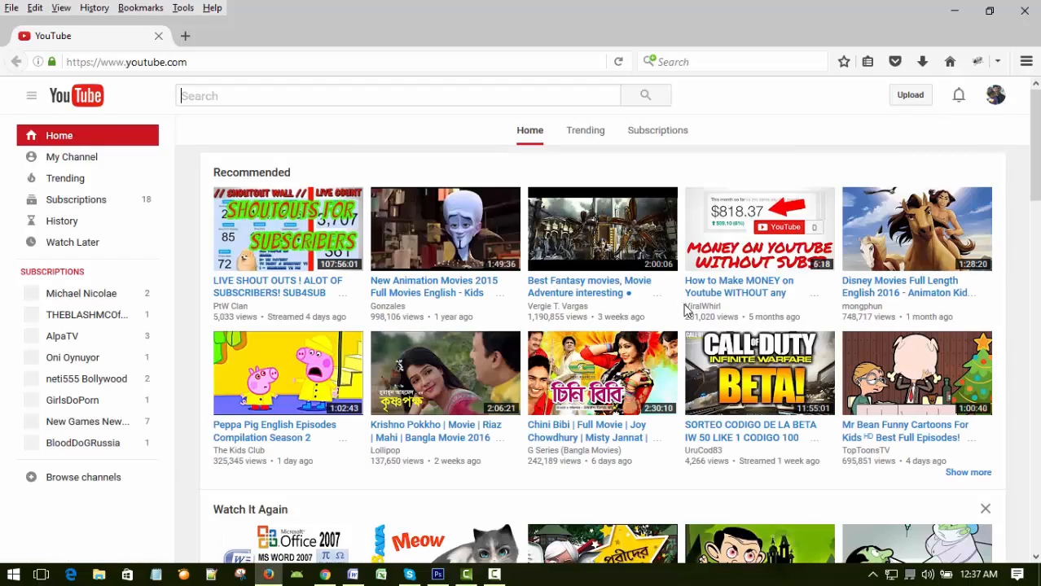
{"action": "scroll", "coordinate": [688, 311], "scroll_direction": "down", "scroll_amount": 3}
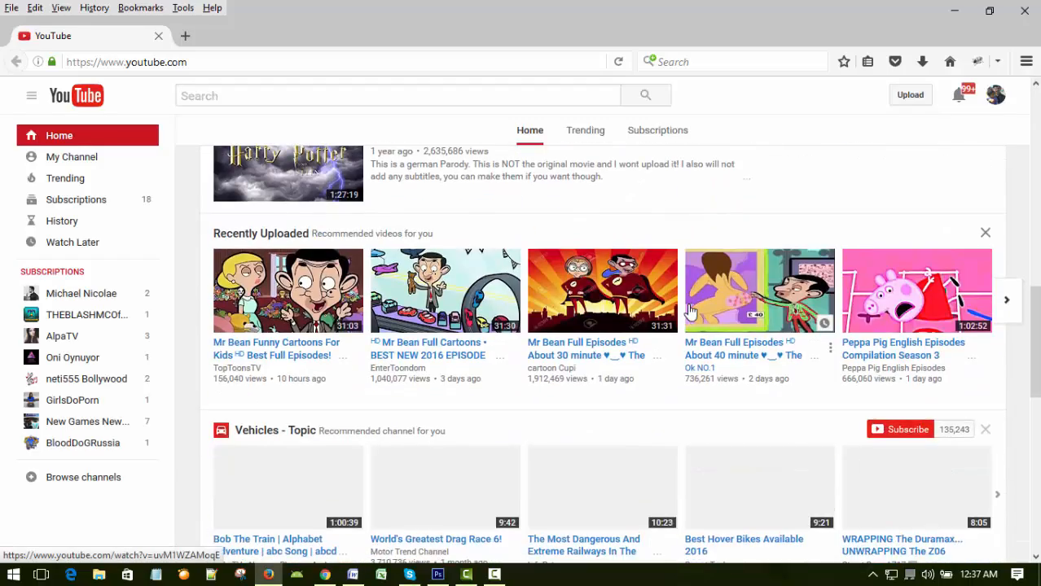
{"action": "scroll", "coordinate": [689, 310], "scroll_direction": "down", "scroll_amount": 10}
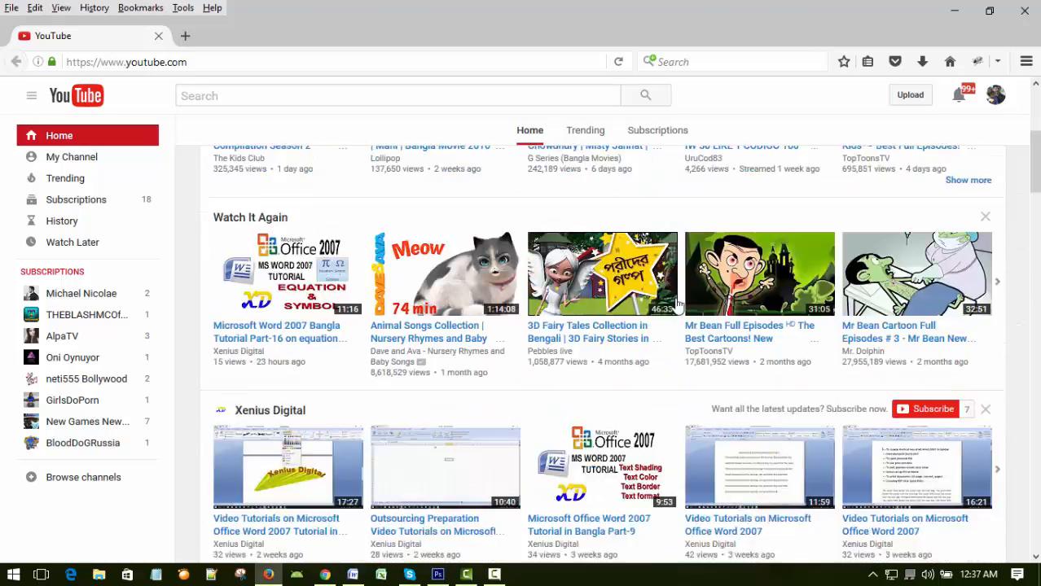
{"action": "scroll", "coordinate": [675, 303], "scroll_direction": "up", "scroll_amount": 4}
{"action": "scroll", "coordinate": [671, 302], "scroll_direction": "down", "scroll_amount": 6}
{"action": "scroll", "coordinate": [671, 303], "scroll_direction": "up", "scroll_amount": 6}
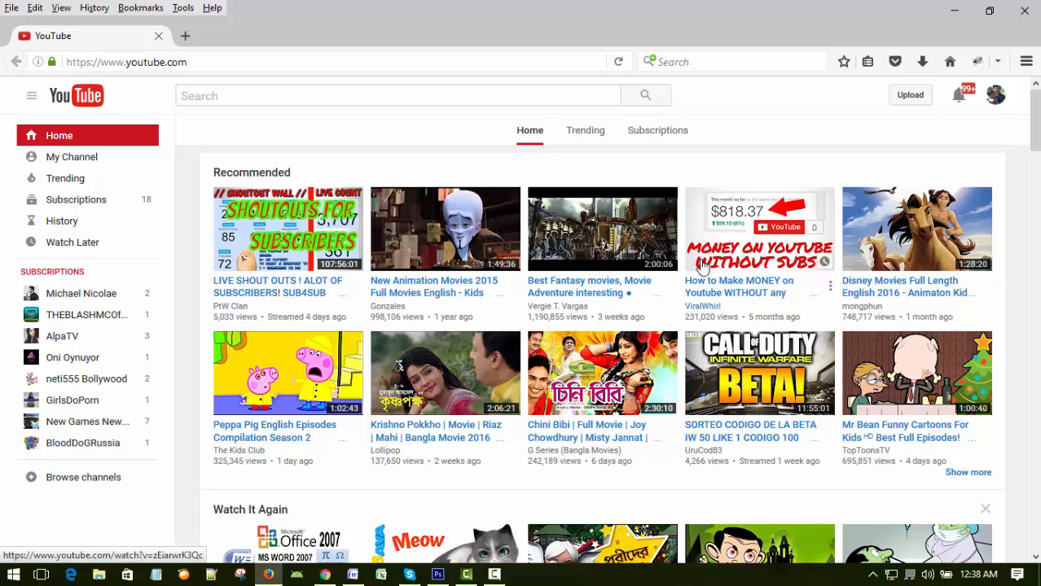
{"action": "left_click", "coordinate": [688, 312]}
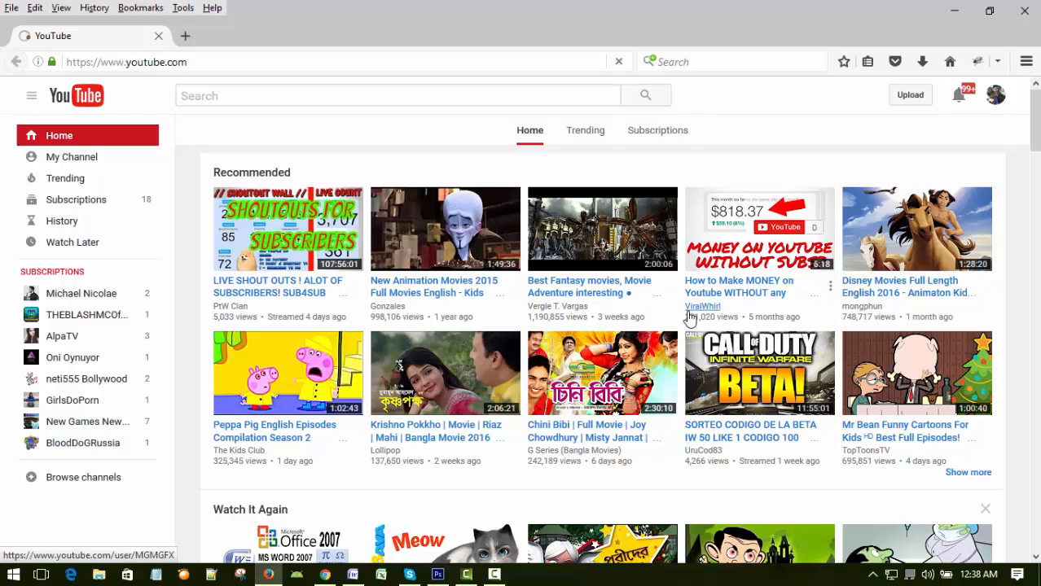
{"action": "scroll", "coordinate": [690, 319], "scroll_direction": "down", "scroll_amount": 3}
{"action": "scroll", "coordinate": [690, 320], "scroll_direction": "up", "scroll_amount": 3}
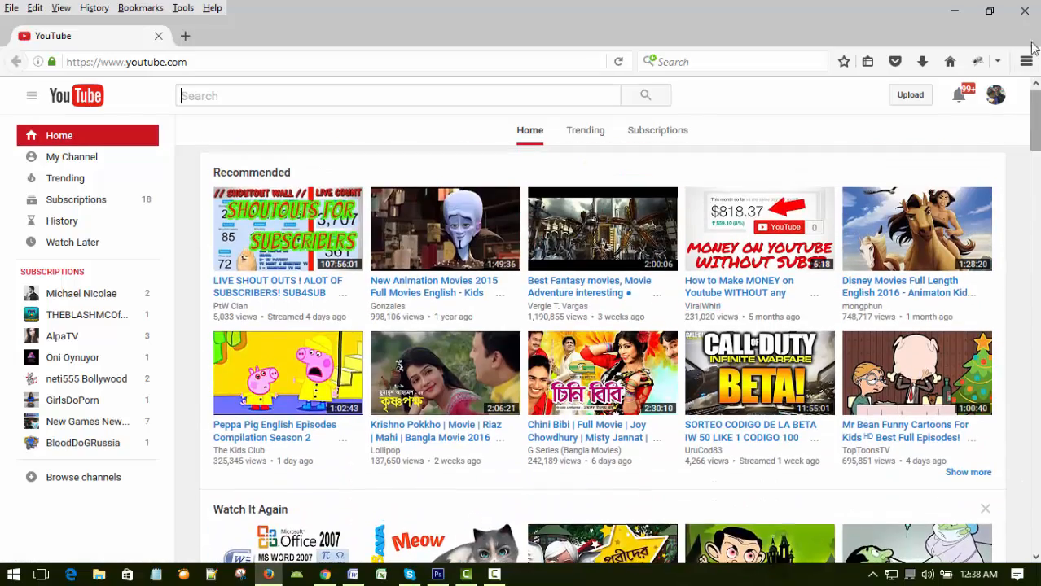
{"action": "left_click", "coordinate": [1024, 10]}
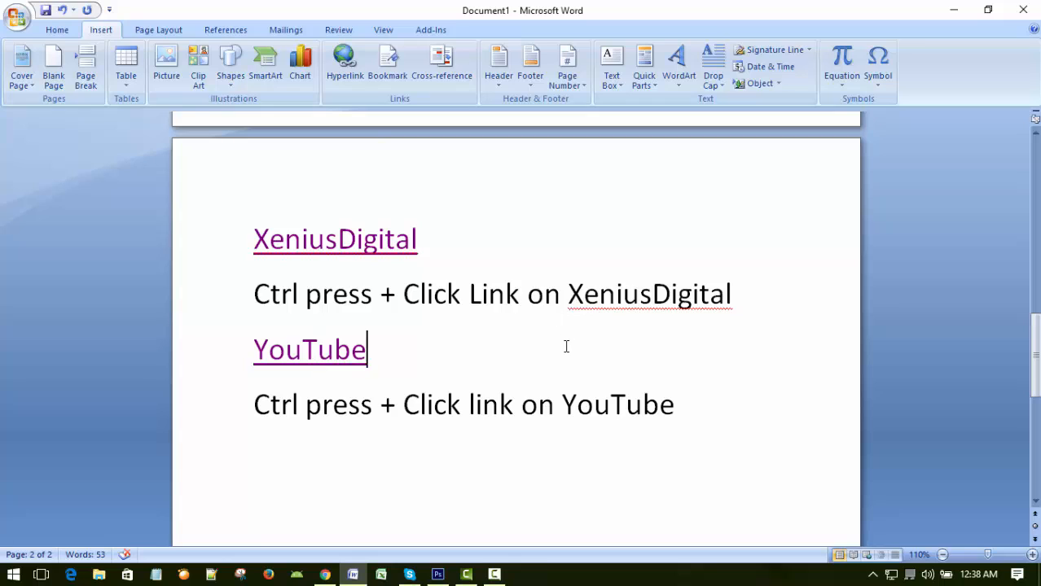
{"action": "double_click", "coordinate": [566, 347]}
{"action": "left_click", "coordinate": [494, 575]}
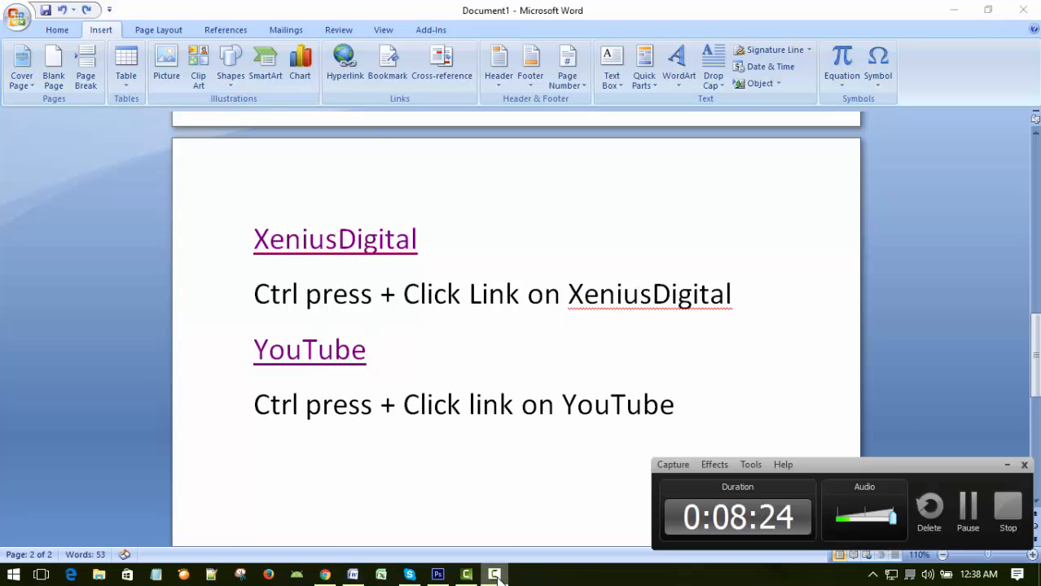
{"action": "left_click", "coordinate": [1007, 465]}
{"action": "left_click", "coordinate": [598, 354]}
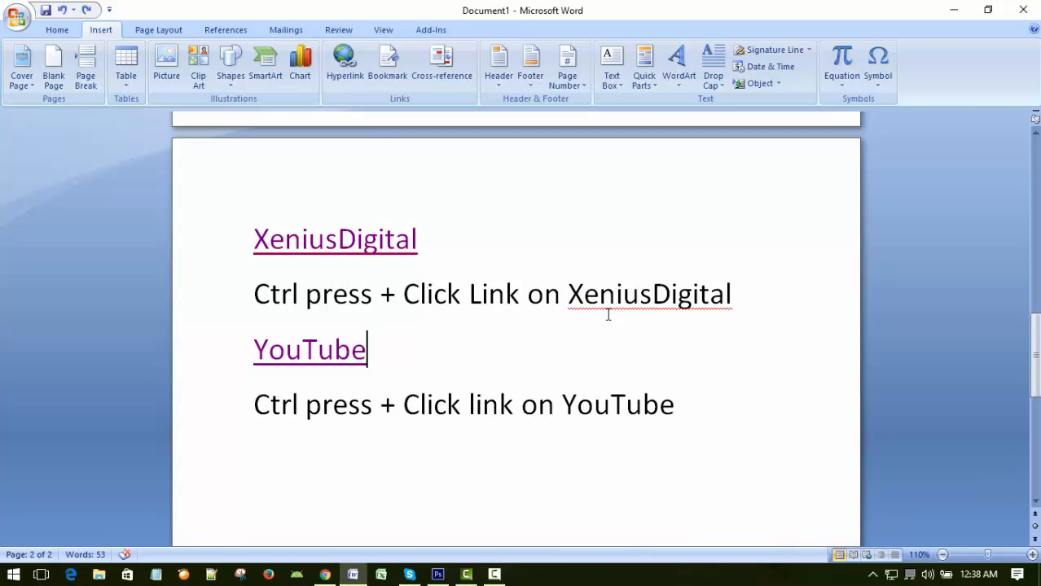
Insert page breaks from the empty line below the YouTube instruction until the document has 56 pages.
{"action": "scroll", "coordinate": [608, 315], "scroll_direction": "down", "scroll_amount": 4}
{"action": "left_click", "coordinate": [585, 379]}
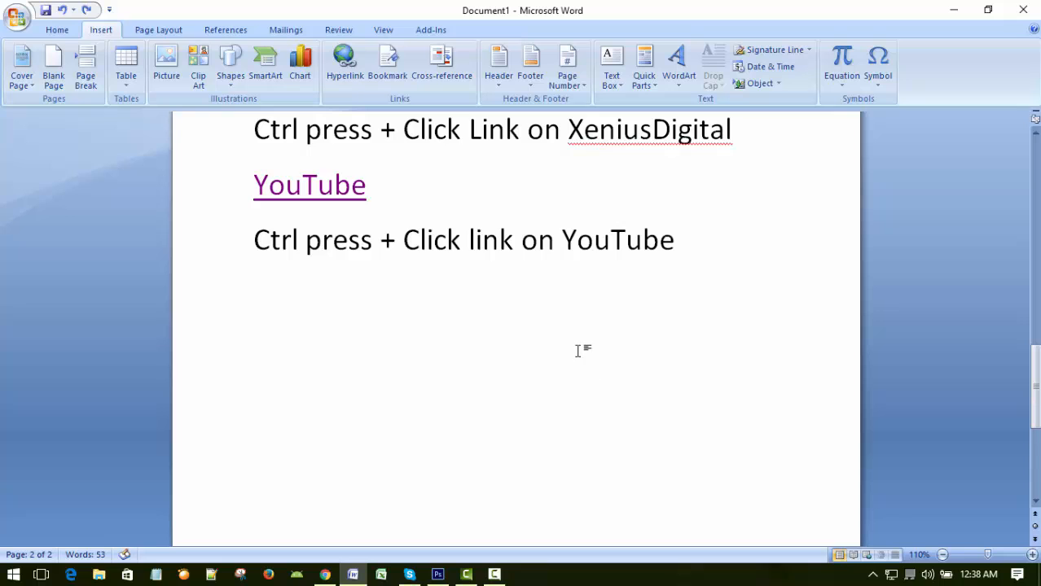
{"action": "scroll", "coordinate": [579, 350], "scroll_direction": "down", "scroll_amount": 1}
{"action": "scroll", "coordinate": [581, 349], "scroll_direction": "up", "scroll_amount": 3}
{"action": "scroll", "coordinate": [583, 351], "scroll_direction": "up", "scroll_amount": 4}
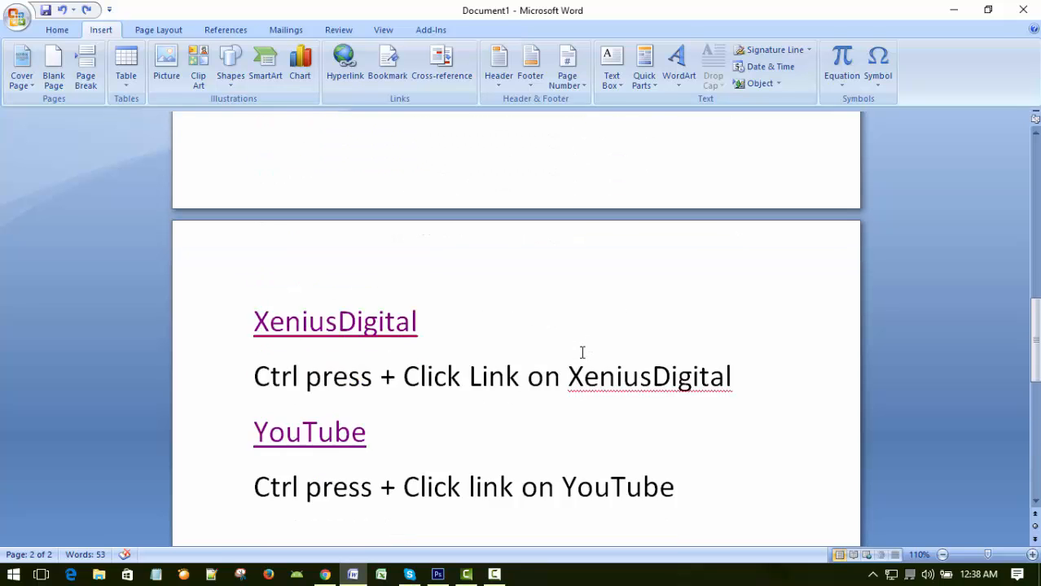
{"action": "scroll", "coordinate": [582, 351], "scroll_direction": "down", "scroll_amount": 4}
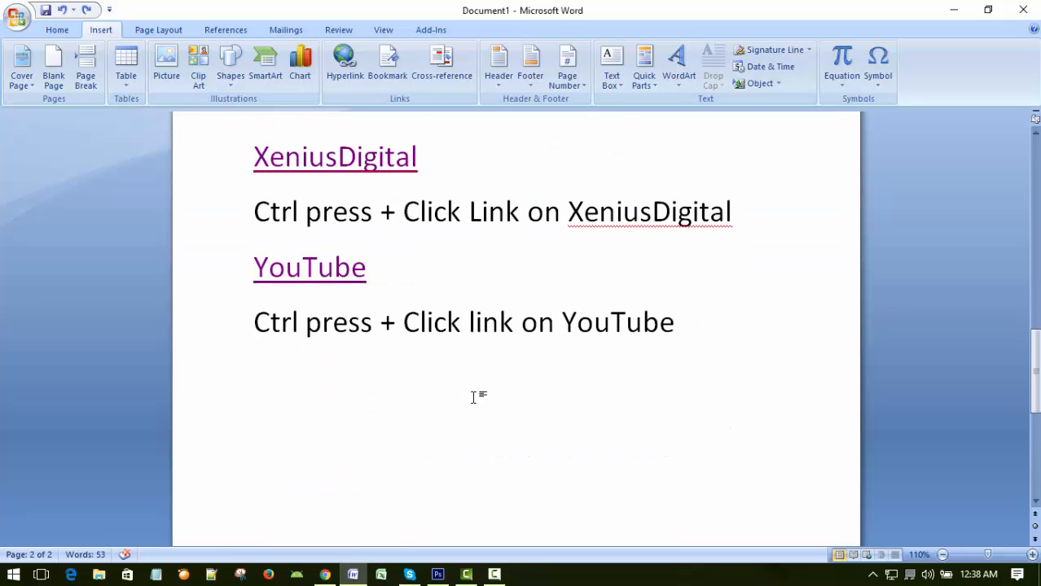
{"action": "left_click", "coordinate": [17, 557]}
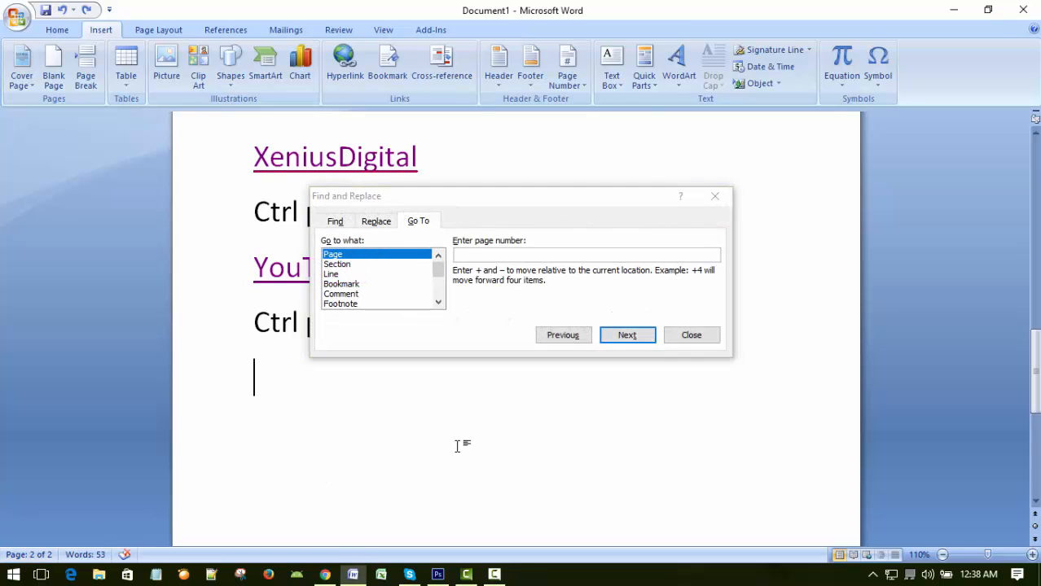
{"action": "left_click", "coordinate": [691, 336]}
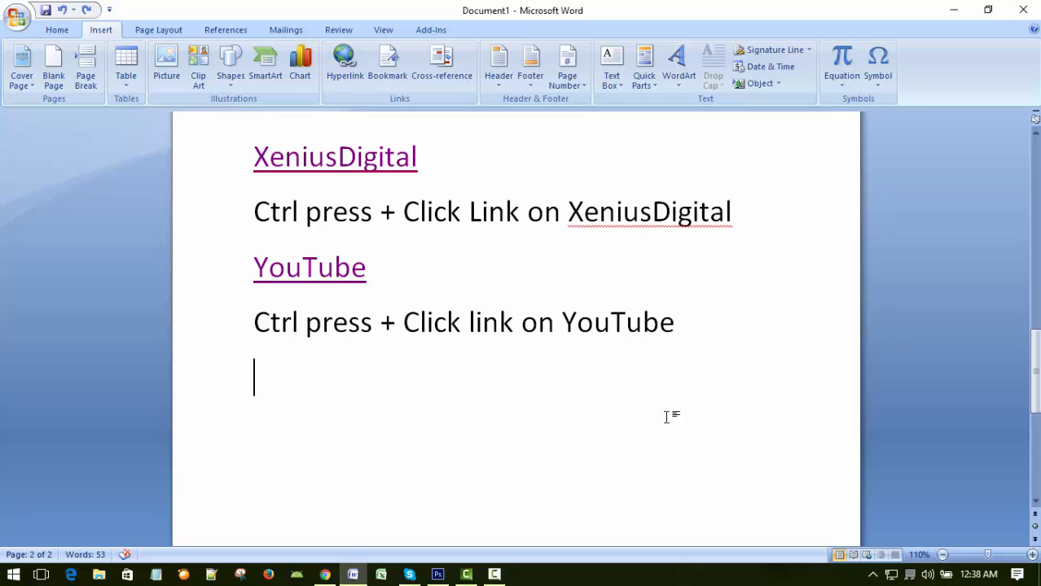
{"action": "key", "text": "ctrl+Return"}
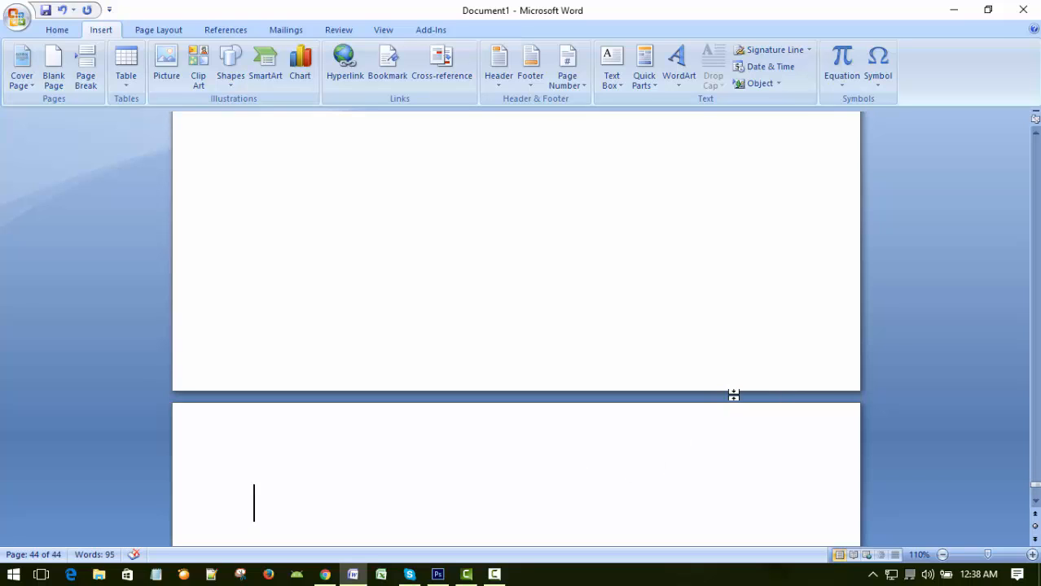
{"action": "double_click", "coordinate": [734, 395]}
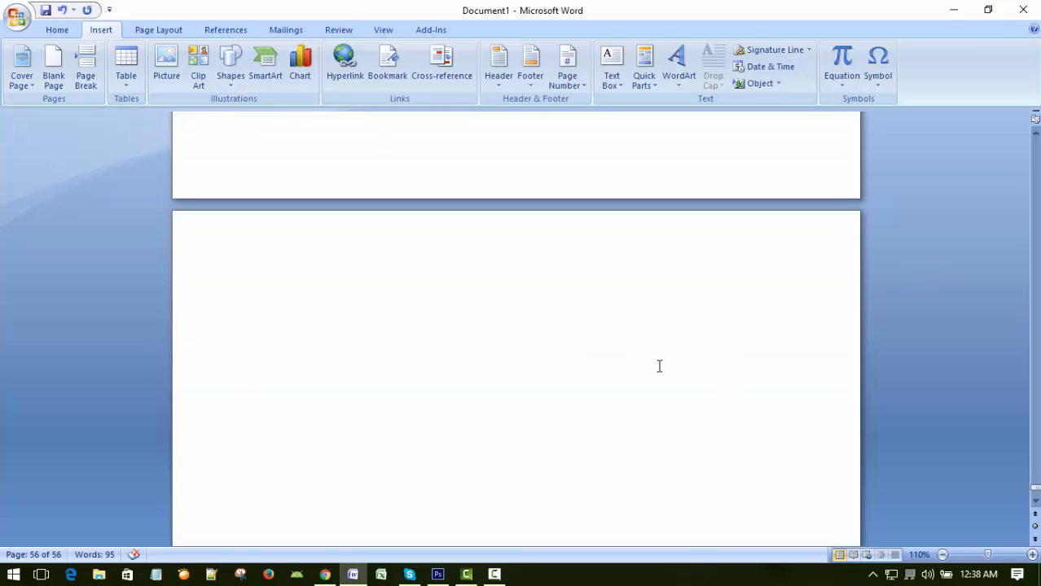
Enter the sentence "The quick little brown fox jumps over the lazy dog." on page 56.
{"action": "type", "text": "Th"}
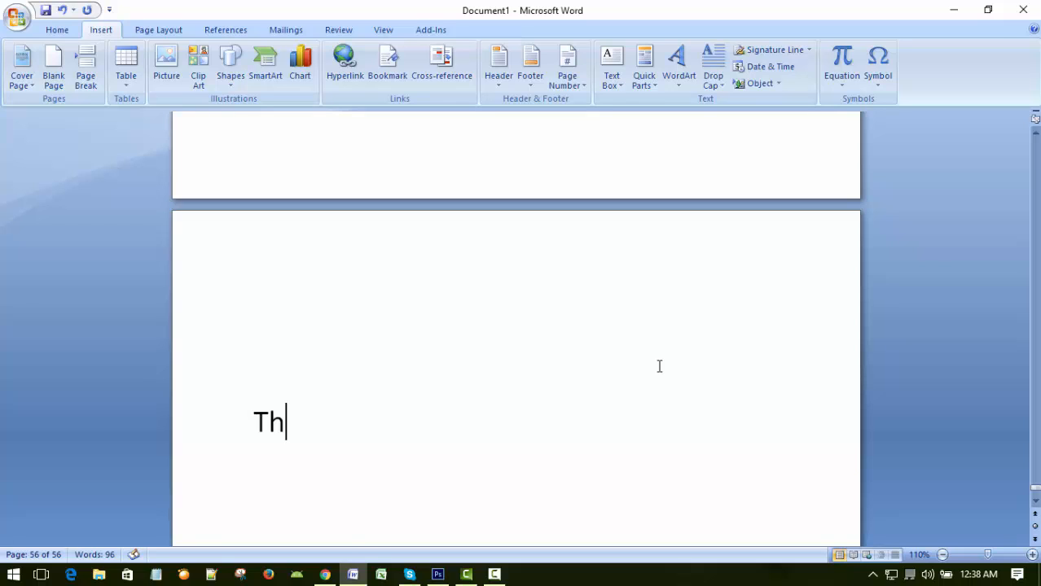
{"action": "type", "text": "e quick"}
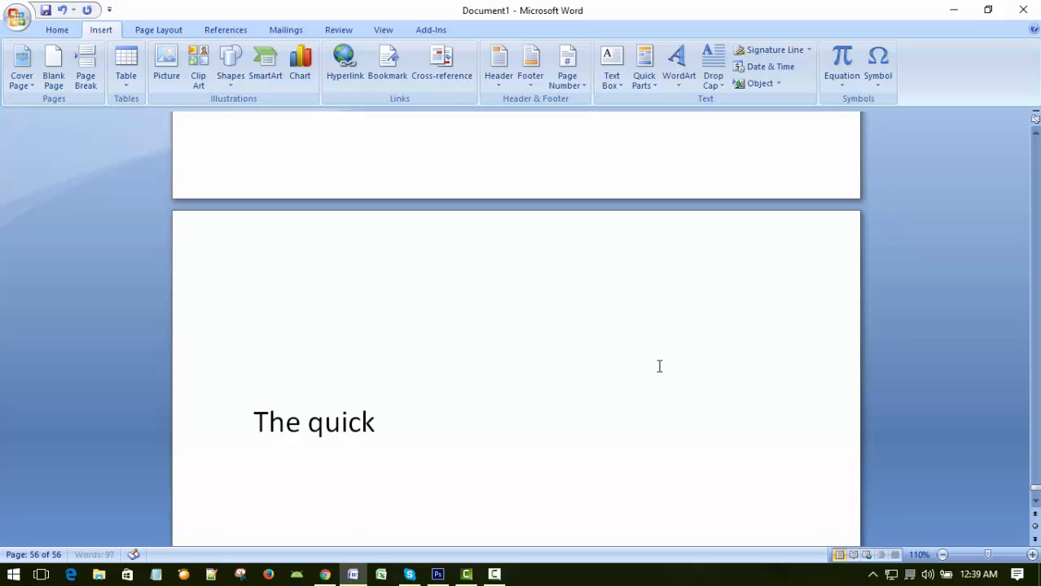
{"action": "type", "text": " littl"}
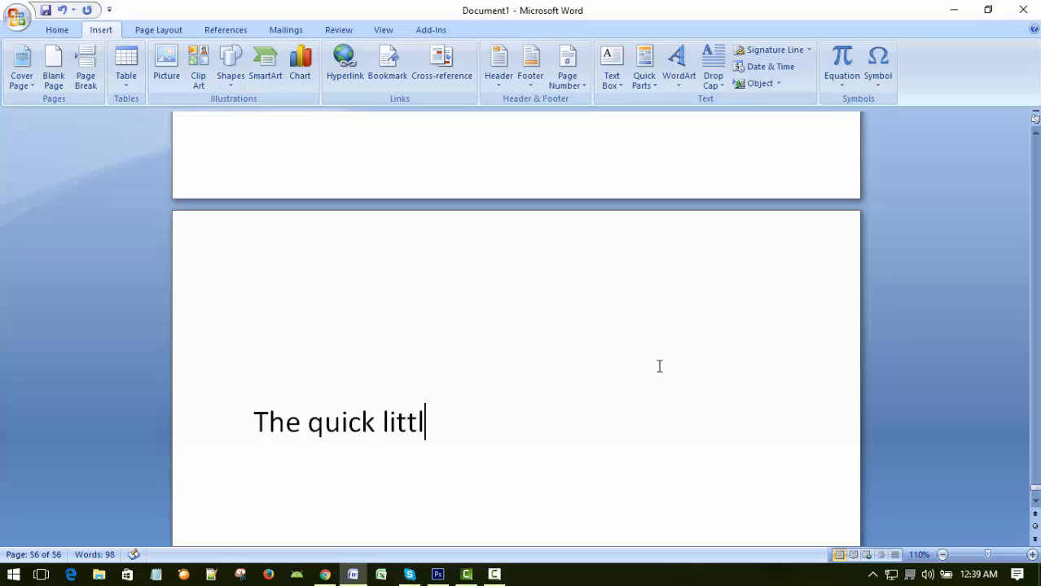
{"action": "type", "text": "e brow"}
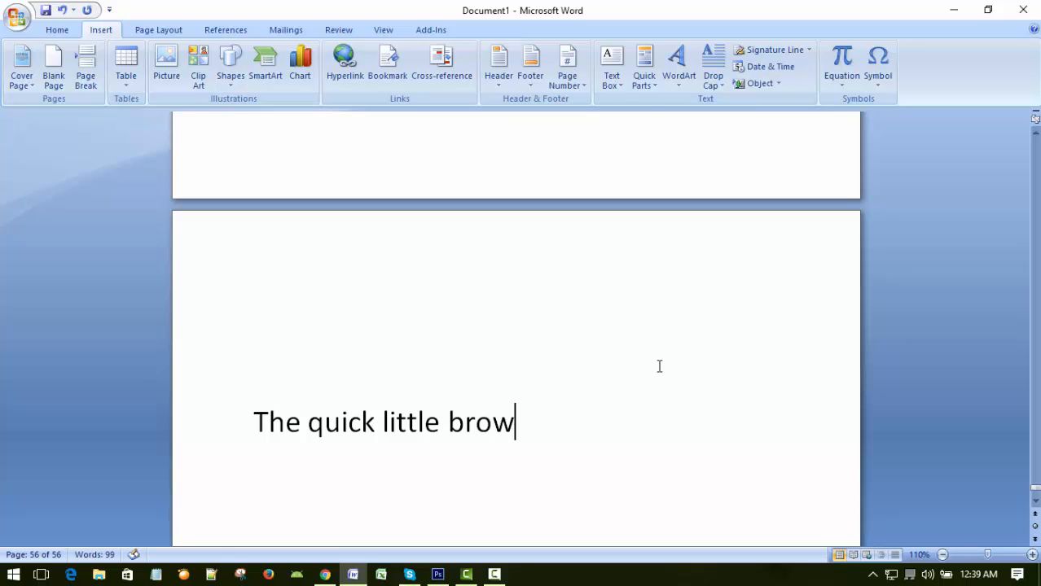
{"action": "type", "text": "n fox ju"}
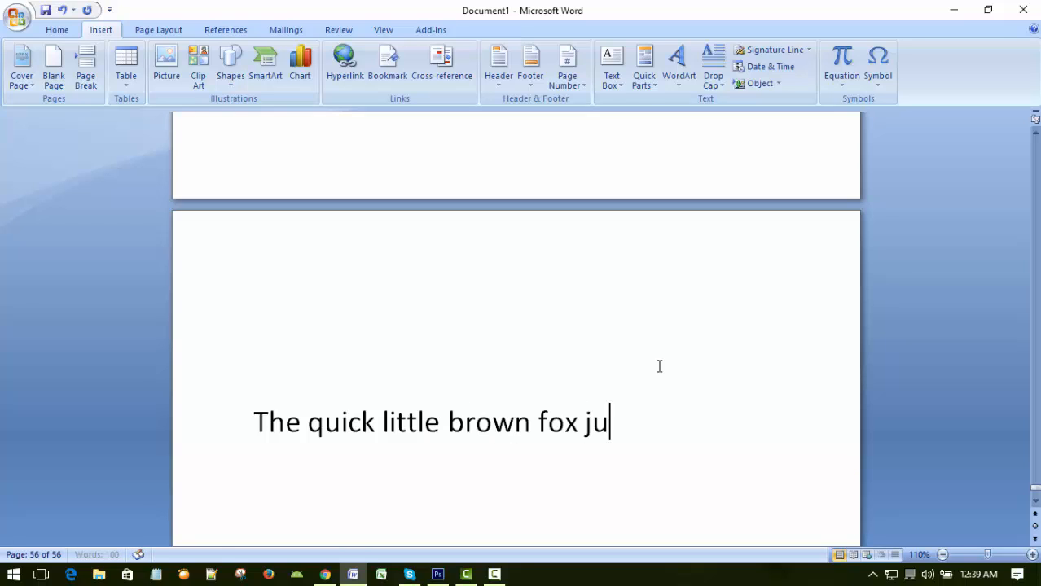
{"action": "type", "text": "mps over the"}
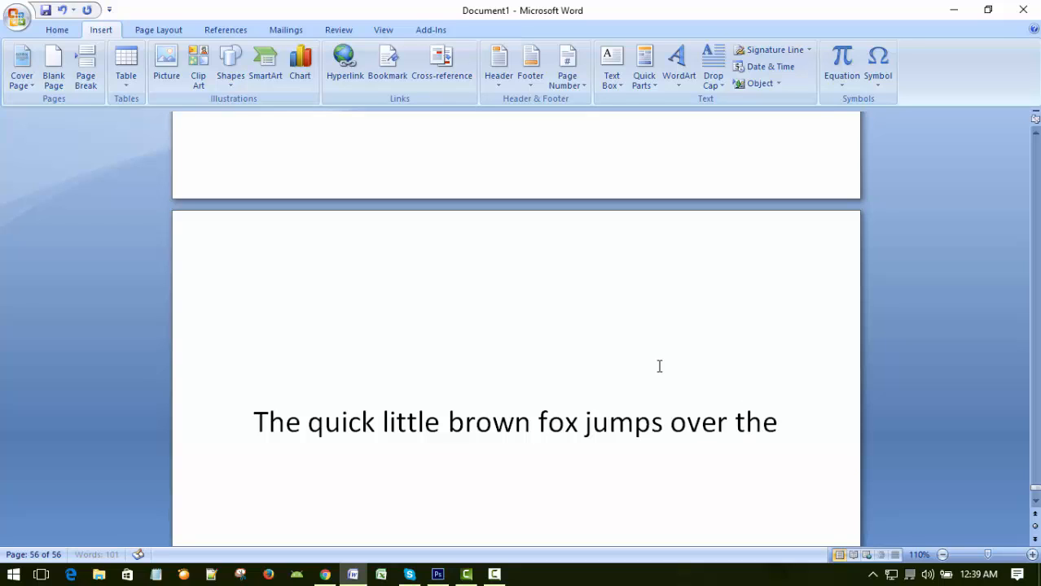
{"action": "type", "text": " lazy dog."}
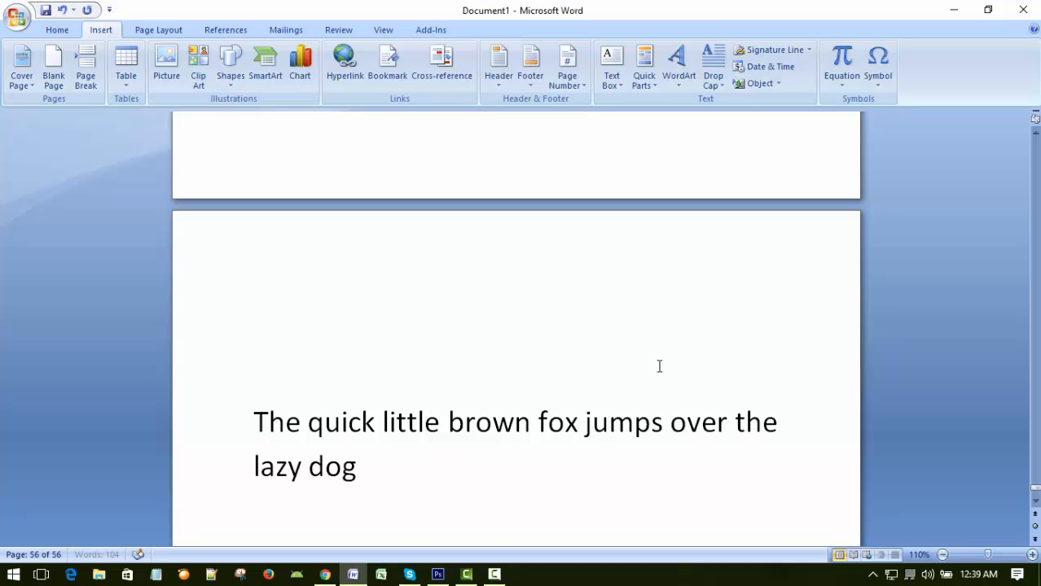
Copy the fox sentence with its line break and paste it repeatedly until the document reaches 71 pages.
{"action": "key", "text": "Return"}
{"action": "key", "text": "Up"}
{"action": "key", "text": "Up"}
{"action": "key", "text": "shift+Down"}
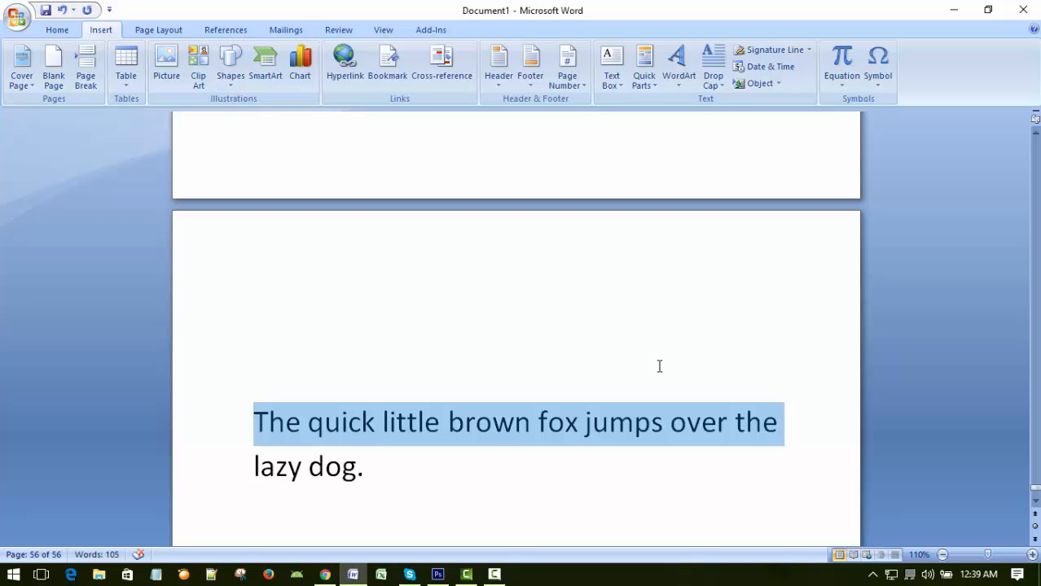
{"action": "key", "text": "shift+Down"}
{"action": "key", "text": "ctrl+c"}
{"action": "key", "text": "ctrl+z"}
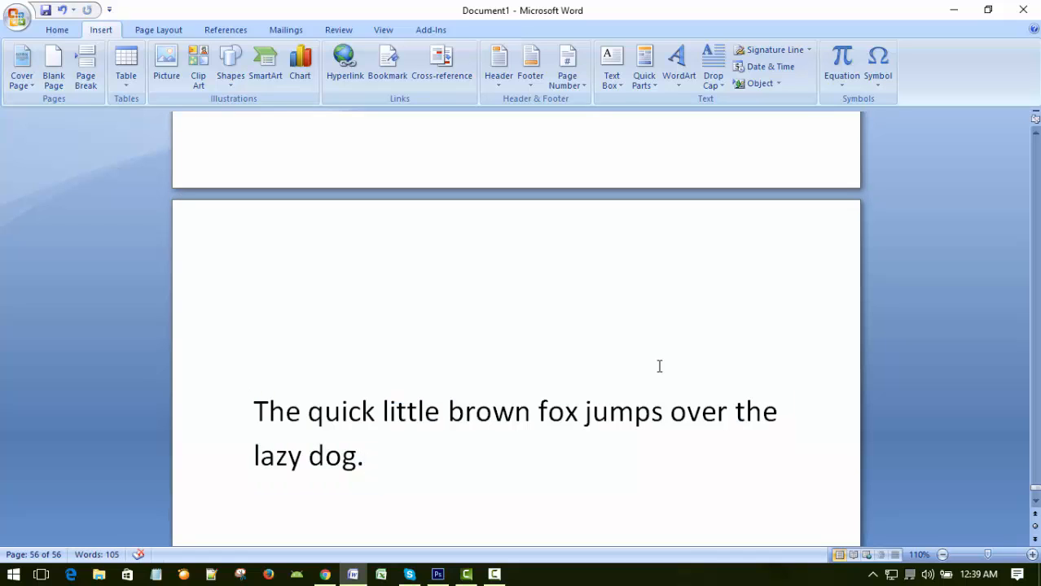
{"action": "key", "text": "ctrl+v"}
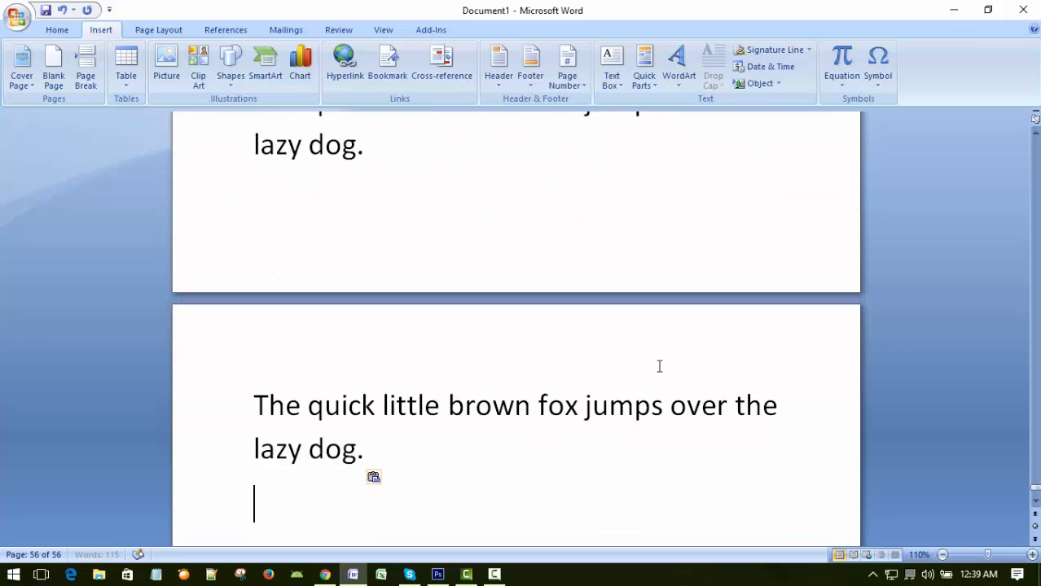
{"action": "key", "text": "ctrl+v"}
{"action": "key", "text": "ctrl+v"}
{"action": "key", "text": "ctrl+v"}
{"action": "key", "text": "ctrl+v"}
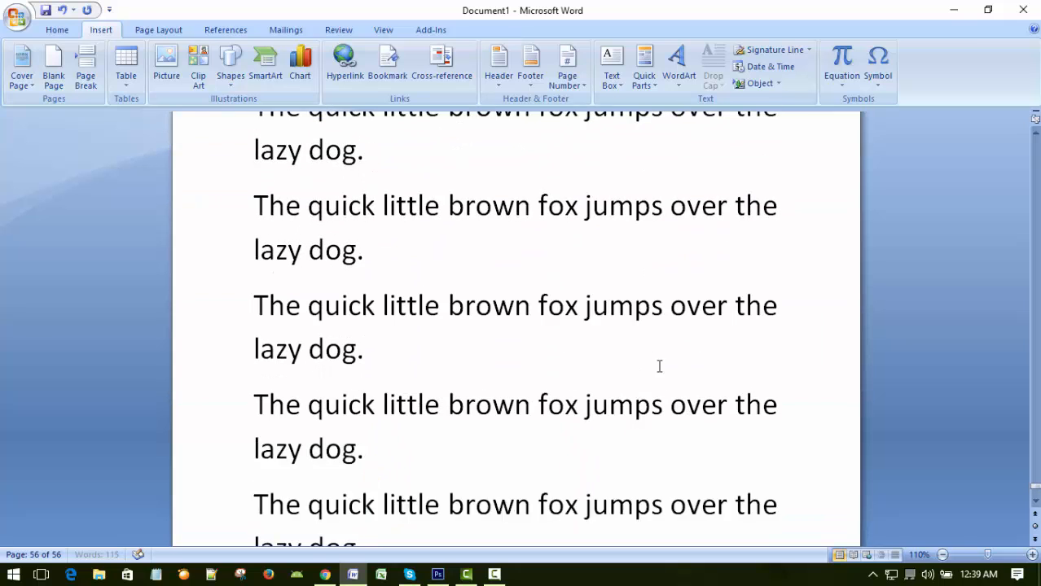
{"action": "key", "text": "ctrl+v"}
{"action": "key", "text": "ctrl+v"}
{"action": "key", "text": "ctrl+v"}
{"action": "key", "text": "ctrl+v"}
{"action": "key", "text": "ctrl+v"}
{"action": "key", "text": "ctrl+v"}
{"action": "key", "text": "ctrl+v"}
{"action": "key", "text": "ctrl+v"}
{"action": "key", "text": "ctrl+v"}
{"action": "key", "text": "ctrl+v"}
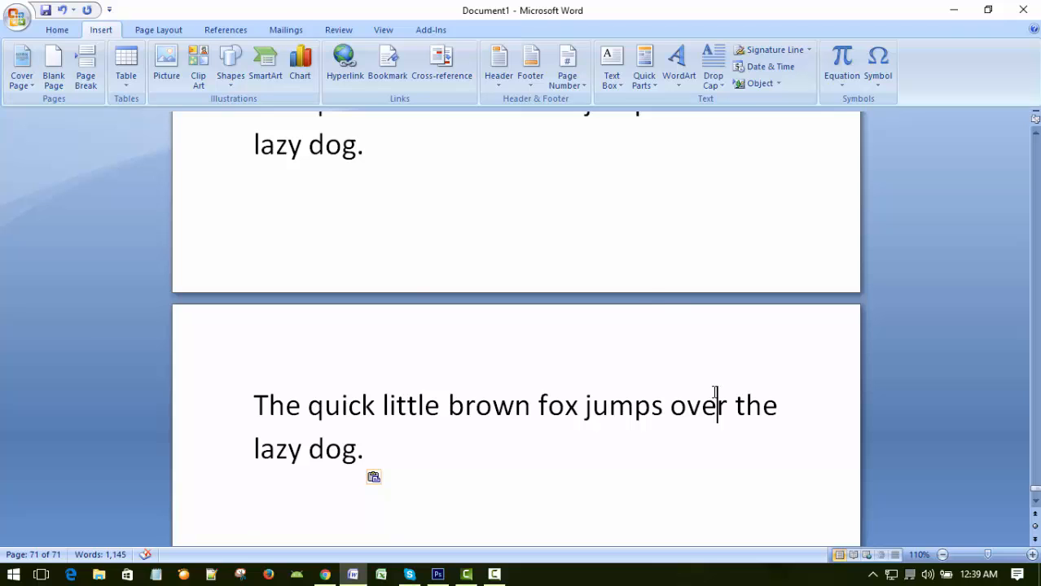
Paste the copied fox sentence repeatedly in the blank area near the document's beginning until the document reaches 83 pages.
{"action": "key", "text": "ctrl+Home"}
{"action": "scroll", "coordinate": [708, 460], "scroll_direction": "down", "scroll_amount": 10}
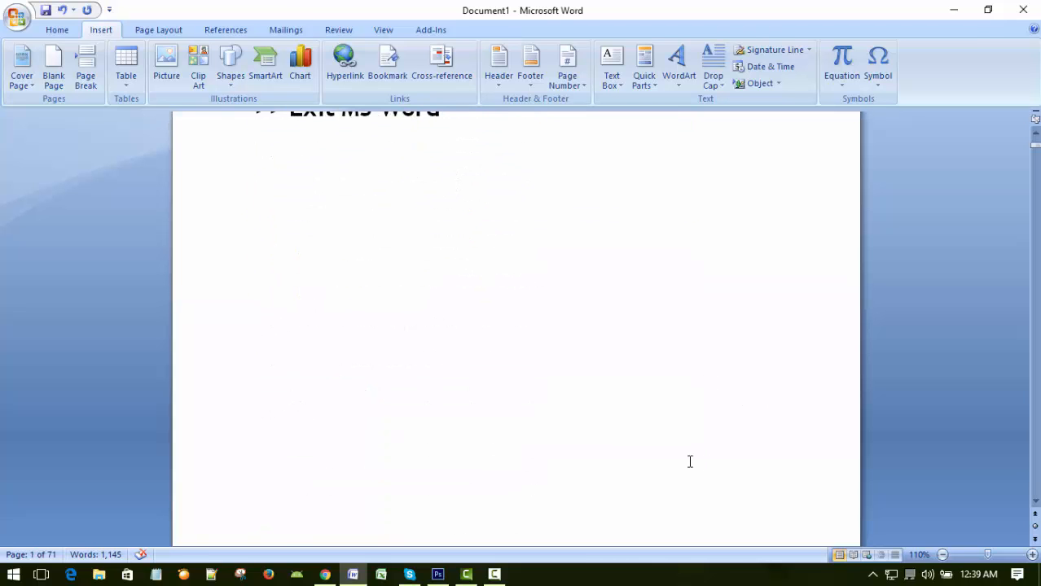
{"action": "left_click", "coordinate": [658, 444]}
{"action": "key", "text": "ctrl+v"}
{"action": "key", "text": "ctrl+v"}
{"action": "key", "text": "ctrl+v"}
{"action": "key", "text": "ctrl+v"}
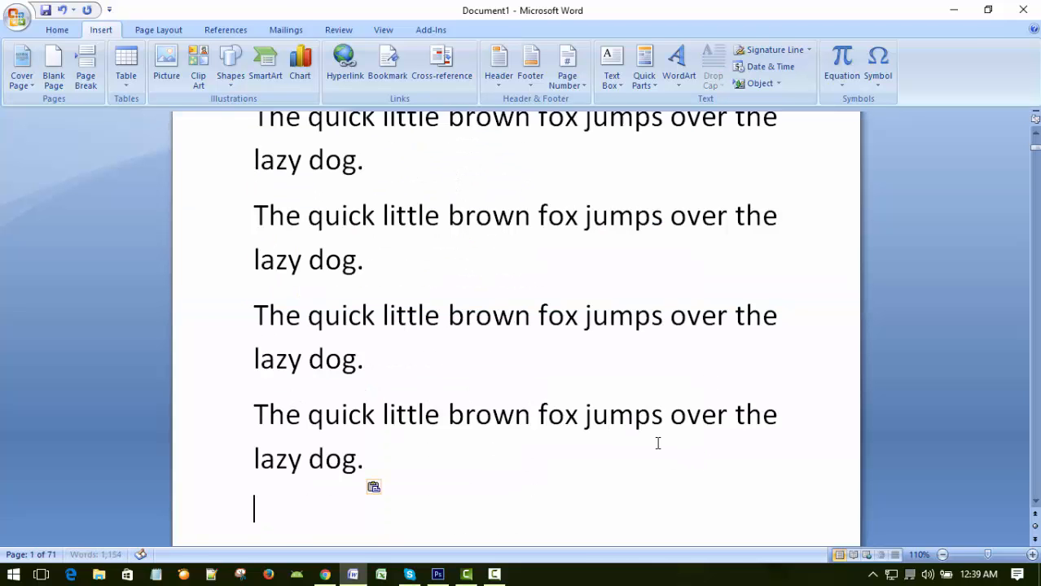
{"action": "key", "text": "ctrl+v"}
{"action": "key", "text": "ctrl+v"}
{"action": "key", "text": "ctrl+v"}
{"action": "key", "text": "ctrl+v"}
{"action": "key", "text": "ctrl+v"}
{"action": "key", "text": "ctrl+v"}
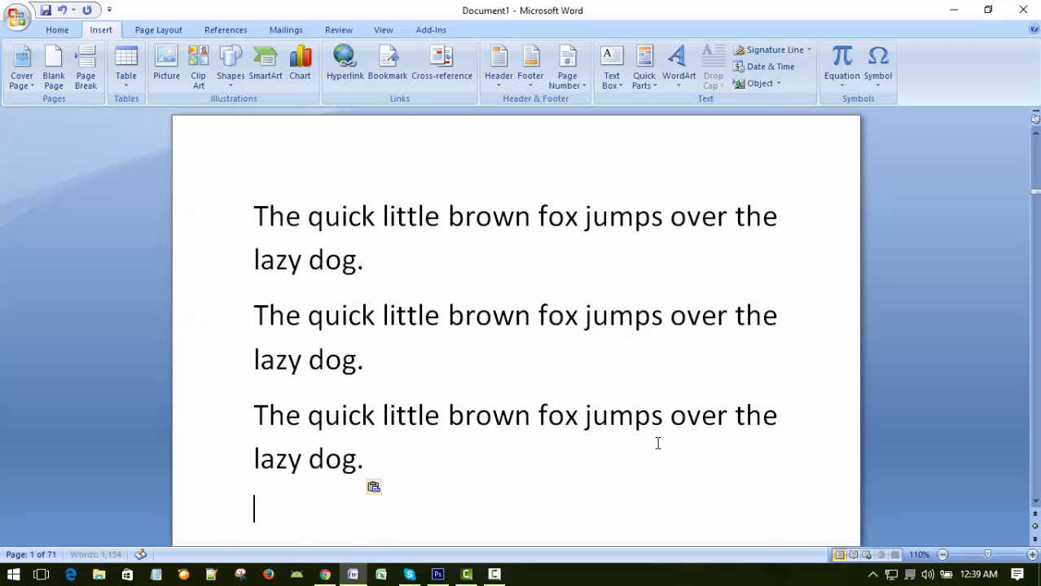
On page 81, add a sample first name after "lazy dog." at the end of one of the fox sentences.
{"action": "key", "text": "ctrl+End"}
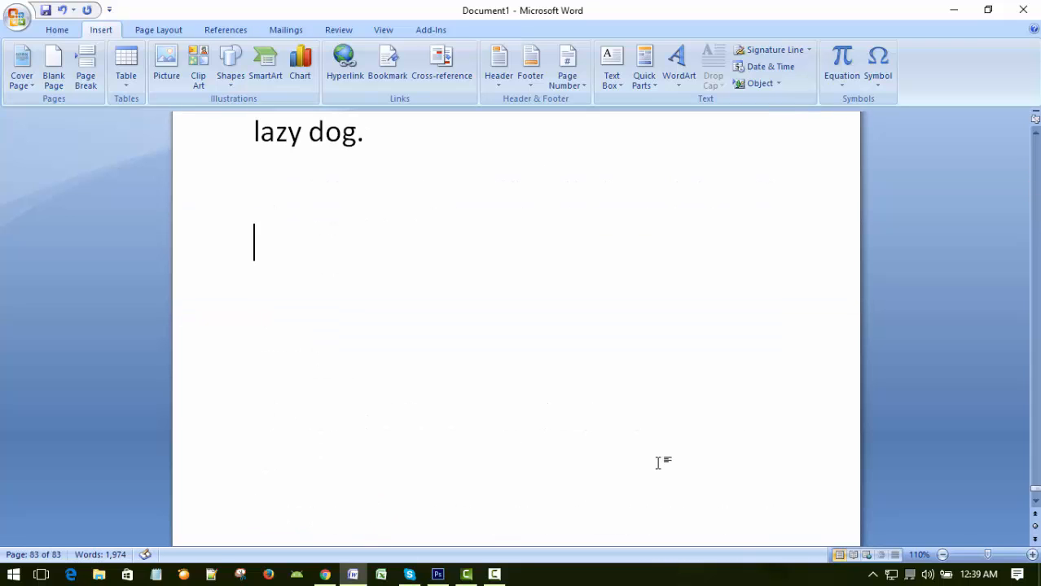
{"action": "scroll", "coordinate": [649, 334], "scroll_direction": "up", "scroll_amount": 3}
{"action": "left_click", "coordinate": [655, 360]}
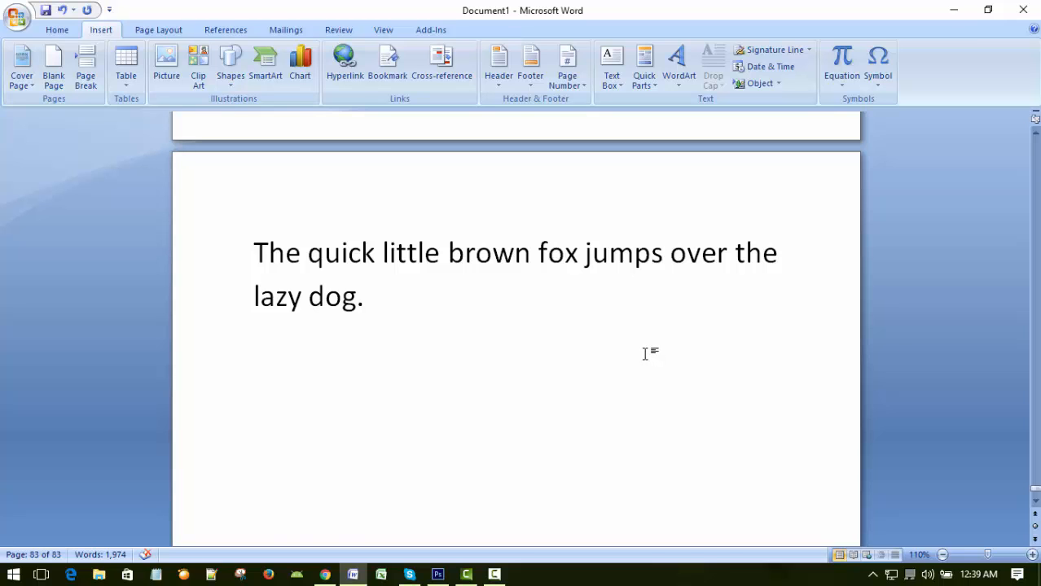
{"action": "scroll", "coordinate": [597, 374], "scroll_direction": "up", "scroll_amount": 12}
{"action": "scroll", "coordinate": [587, 358], "scroll_direction": "up", "scroll_amount": 10}
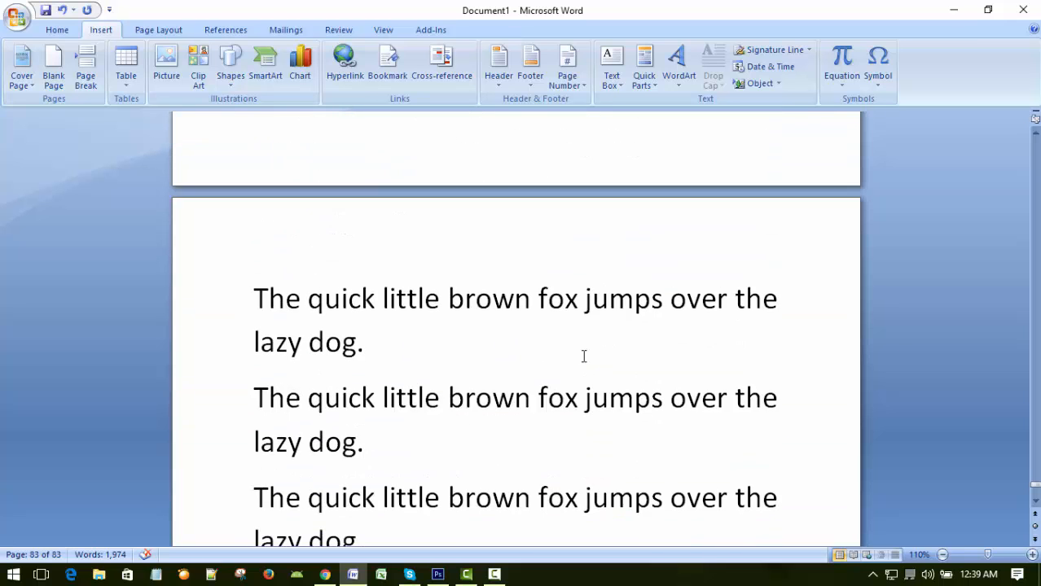
{"action": "left_click", "coordinate": [573, 296]}
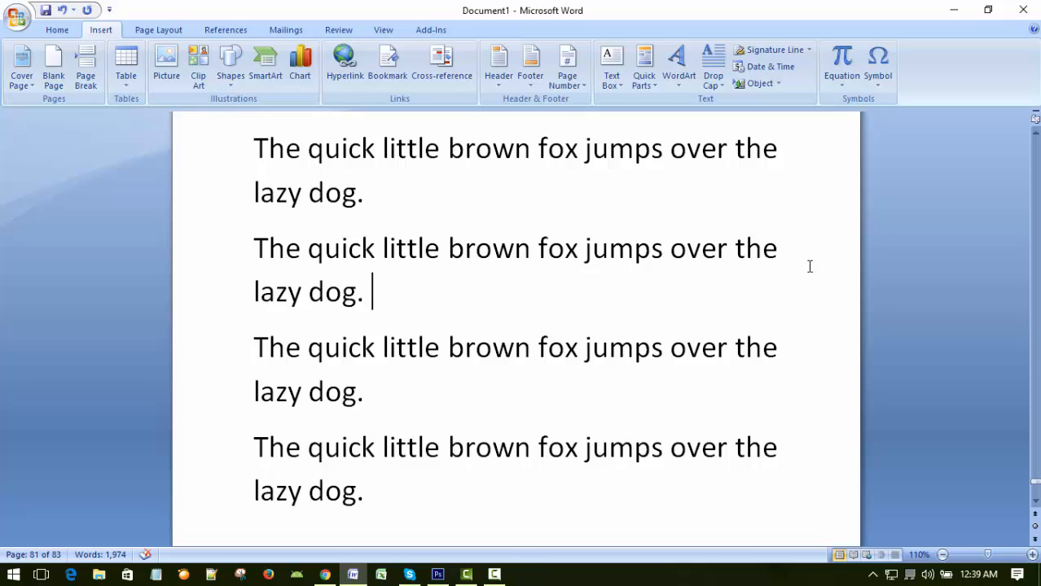
{"action": "type", "text": "John"}
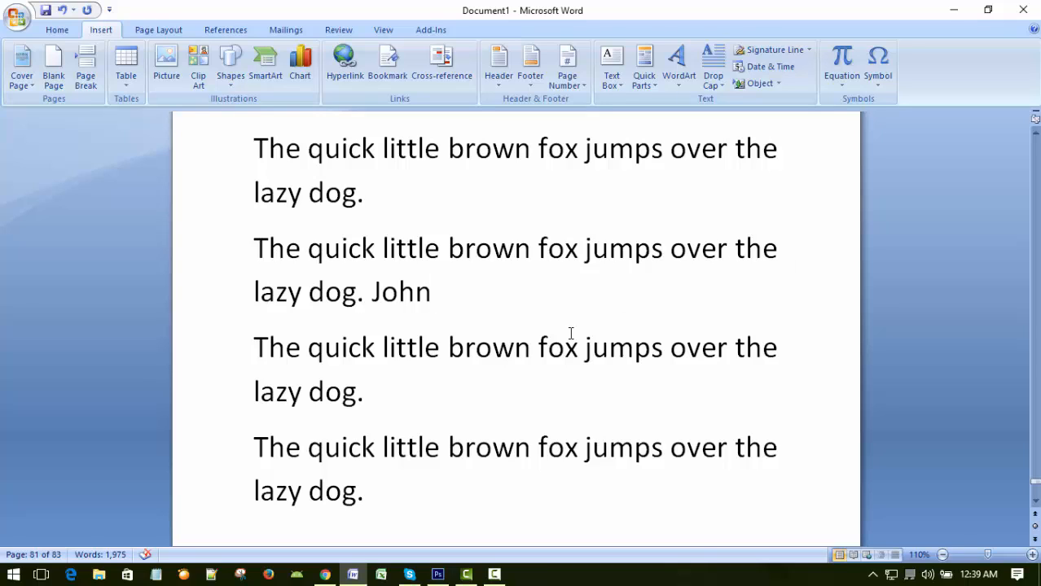
Bookmark the first name added on page 81, using that same name for the bookmark and sorting bookmarks by location.
{"action": "left_click", "coordinate": [601, 189]}
{"action": "left_click", "coordinate": [612, 254]}
{"action": "left_click", "coordinate": [514, 147]}
{"action": "left_click_drag", "start_coordinate": [369, 298], "coordinate": [435, 295]}
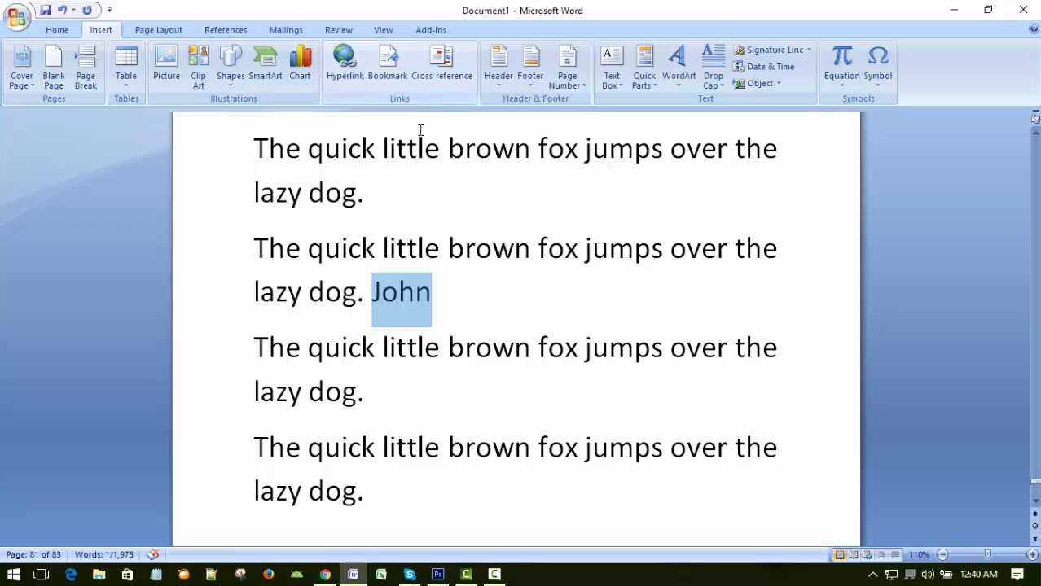
{"action": "left_click", "coordinate": [388, 65]}
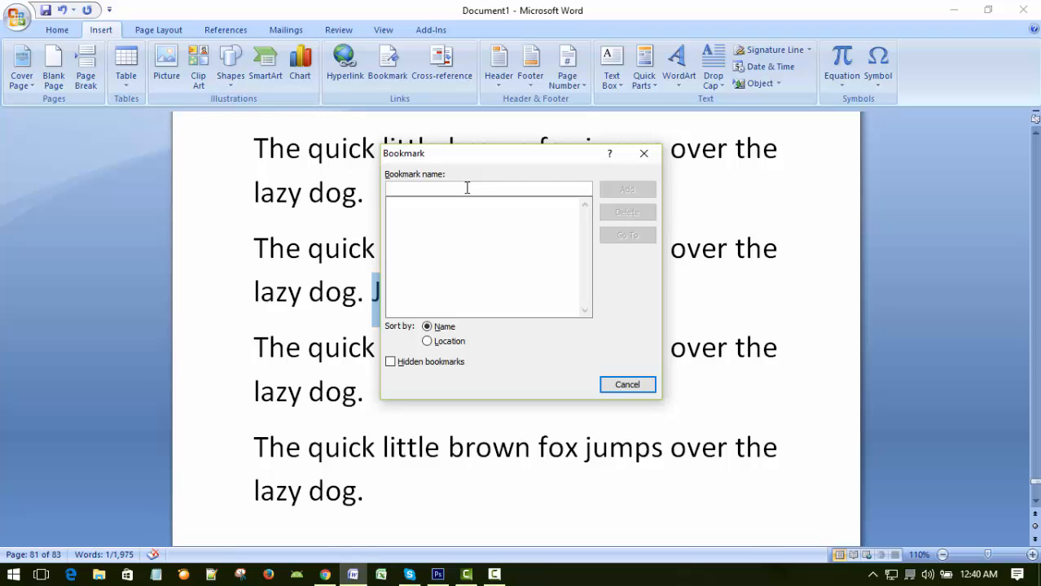
{"action": "type", "text": "John"}
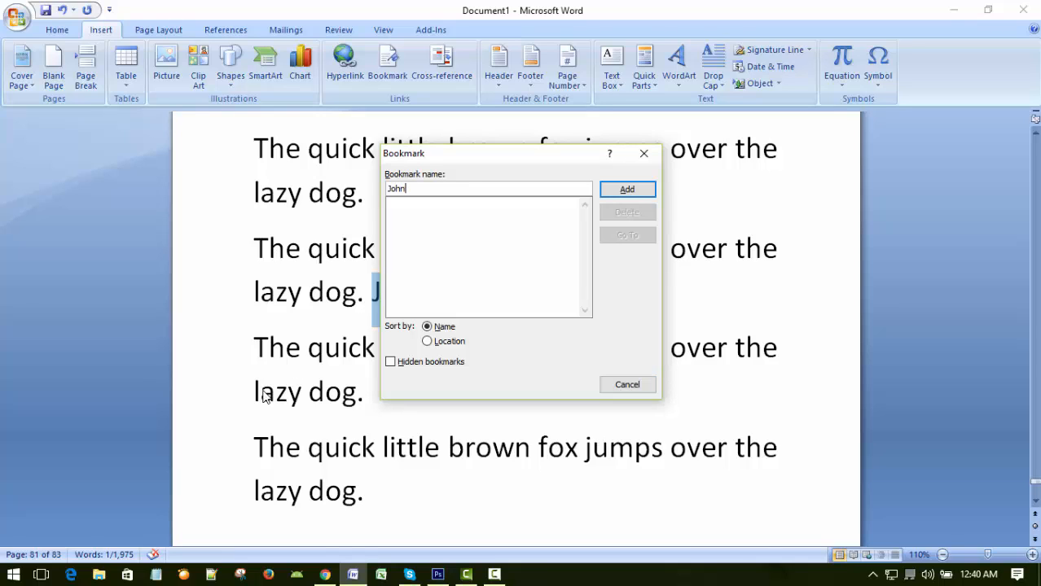
{"action": "left_click", "coordinate": [427, 342]}
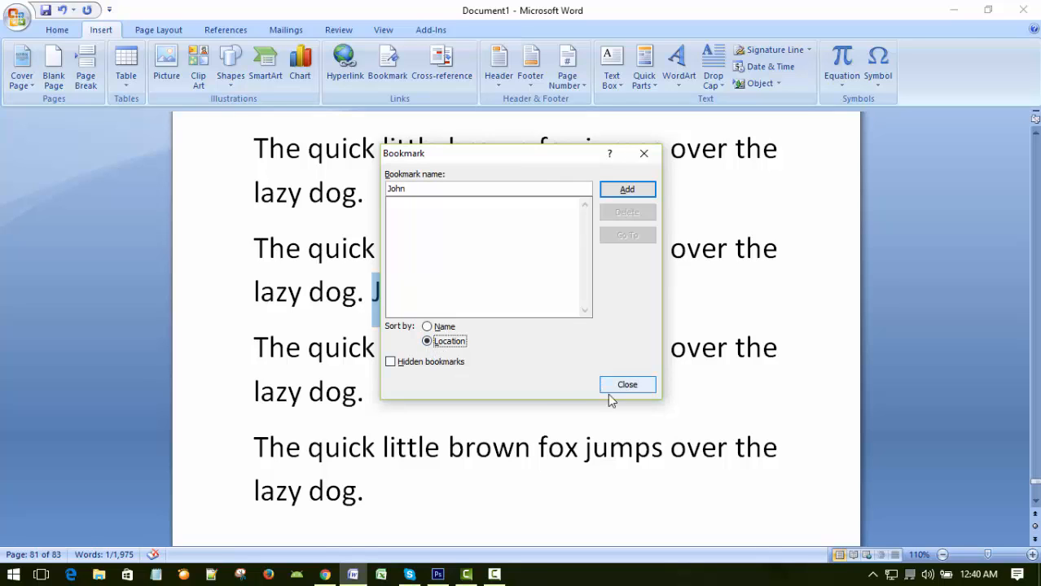
{"action": "left_click", "coordinate": [623, 190]}
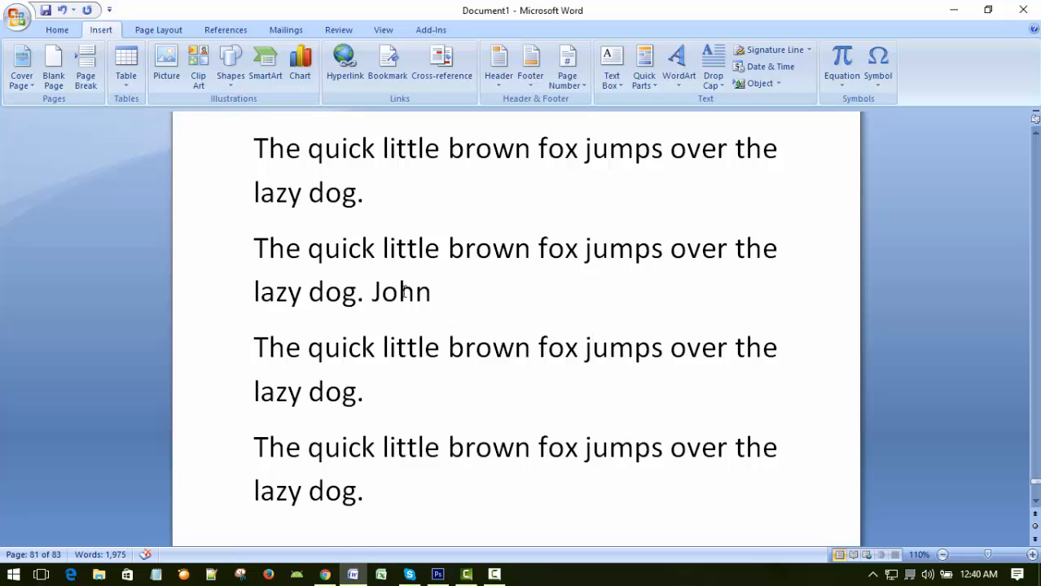
Go back to the beginning of the document and use the bookmark to jump to the marked first name.
{"action": "left_click", "coordinate": [541, 297]}
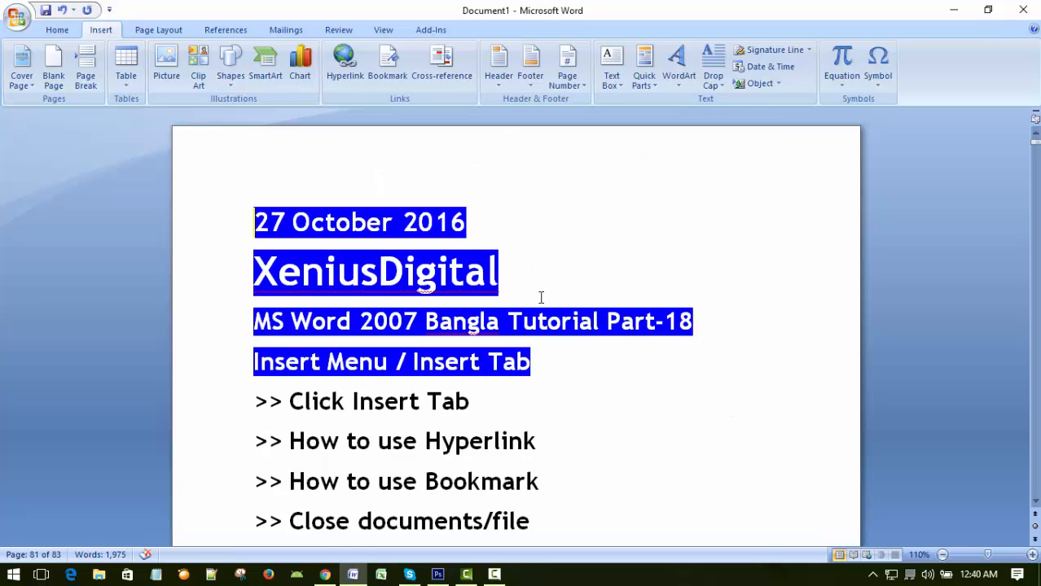
{"action": "scroll", "coordinate": [656, 244], "scroll_direction": "down", "scroll_amount": 4}
{"action": "scroll", "coordinate": [679, 263], "scroll_direction": "up", "scroll_amount": 3}
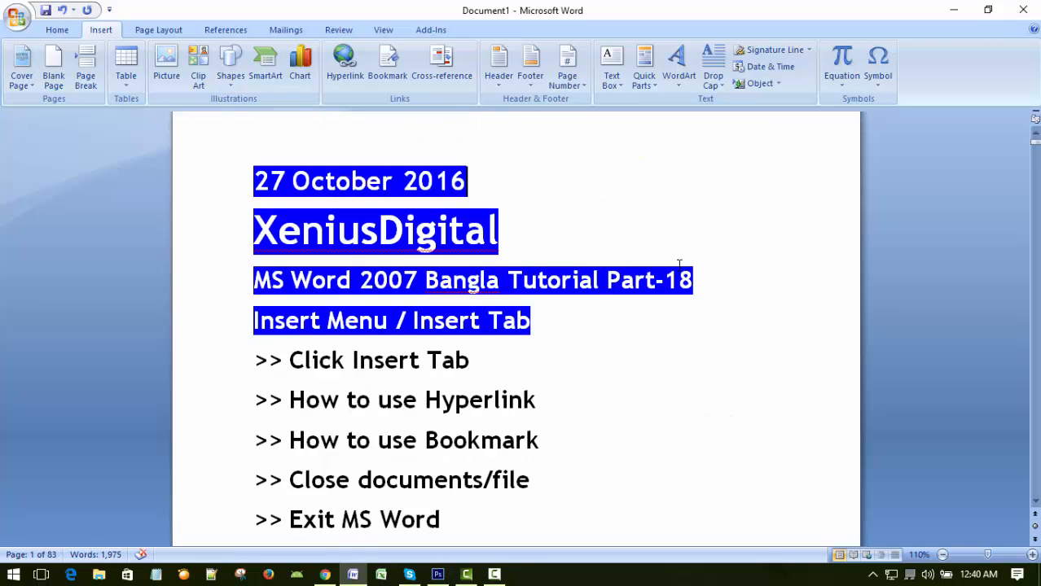
{"action": "scroll", "coordinate": [683, 262], "scroll_direction": "down", "scroll_amount": 2}
{"action": "scroll", "coordinate": [684, 262], "scroll_direction": "up", "scroll_amount": 3}
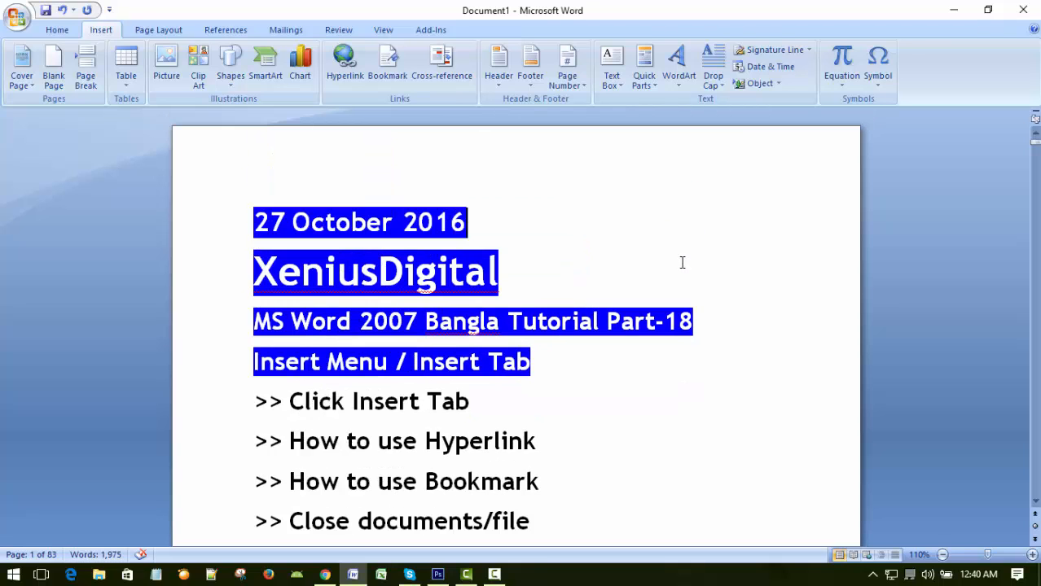
{"action": "scroll", "coordinate": [669, 215], "scroll_direction": "down", "scroll_amount": 1}
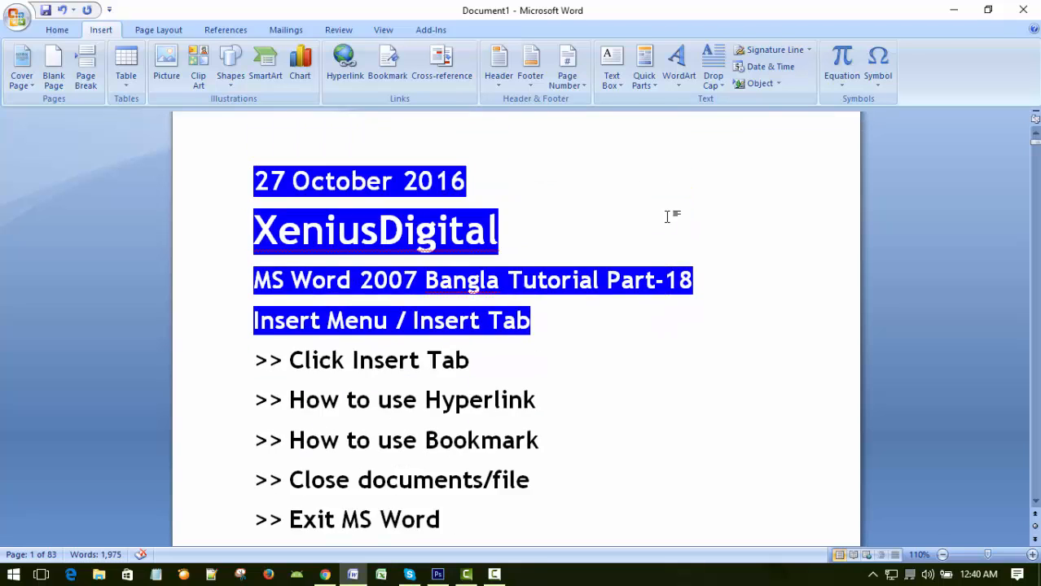
{"action": "scroll", "coordinate": [668, 216], "scroll_direction": "up", "scroll_amount": 1}
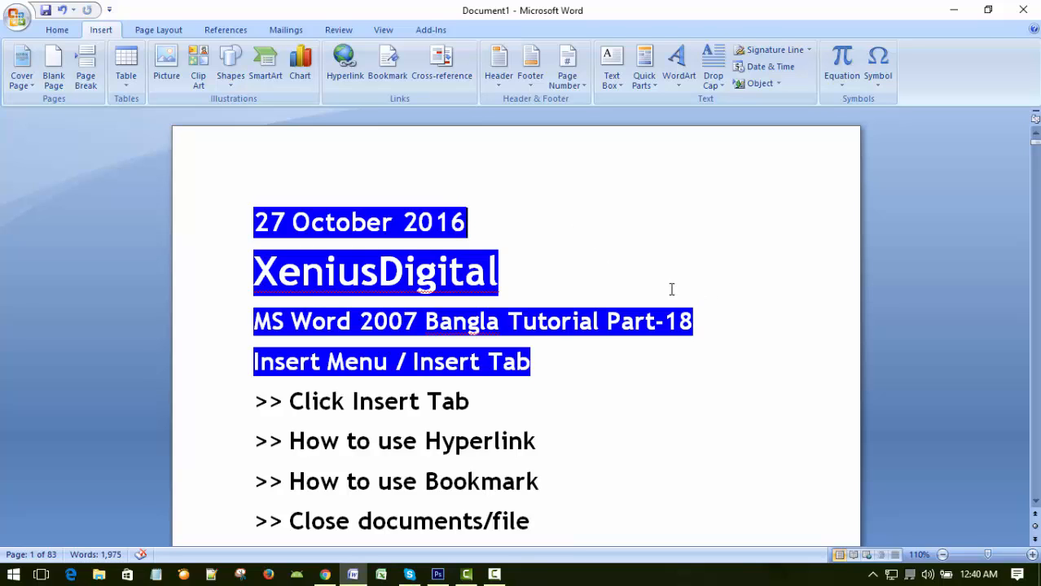
{"action": "left_click", "coordinate": [388, 63]}
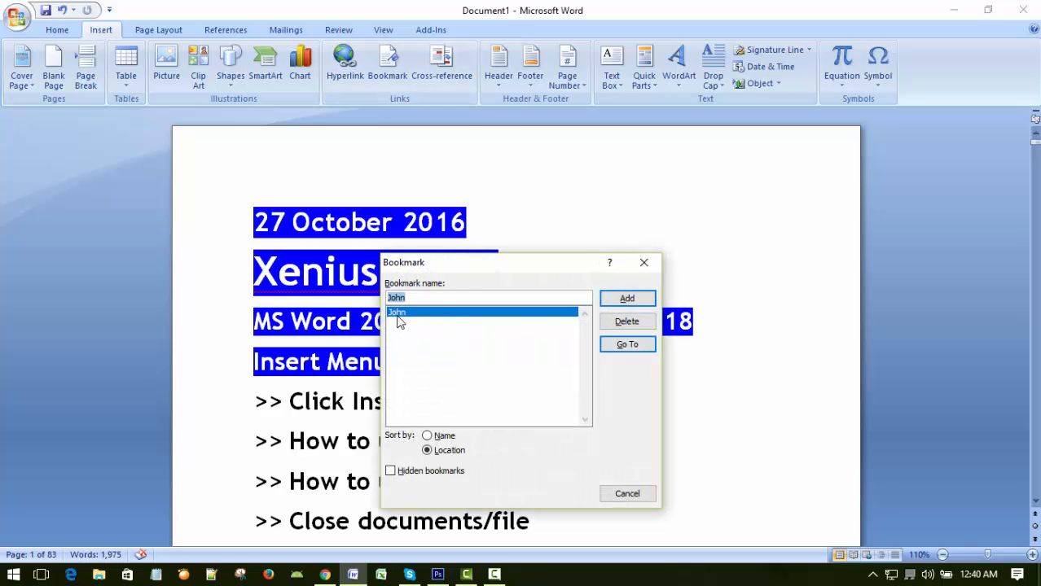
{"action": "left_click", "coordinate": [620, 346]}
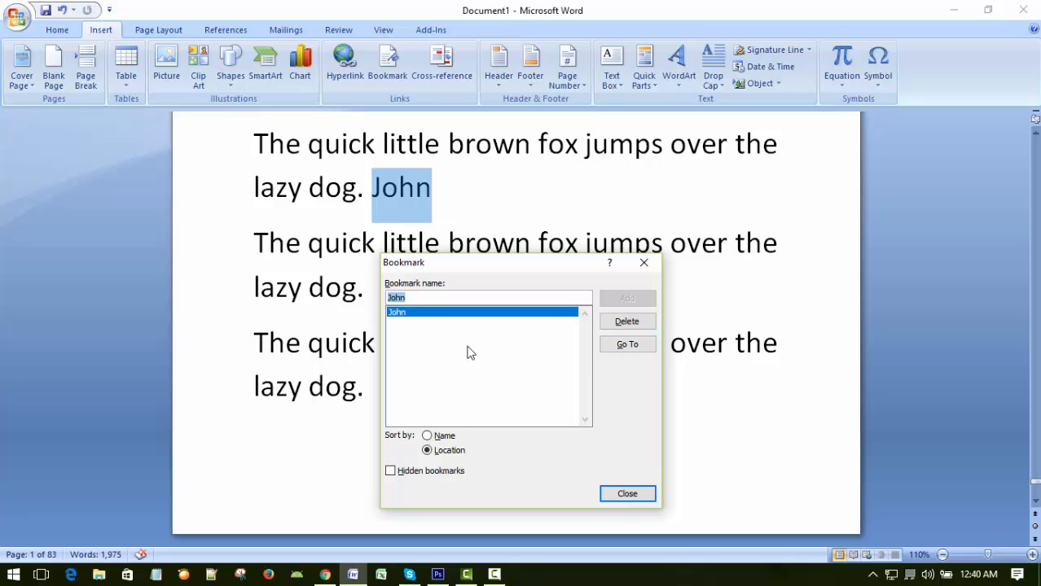
{"action": "left_click", "coordinate": [623, 494]}
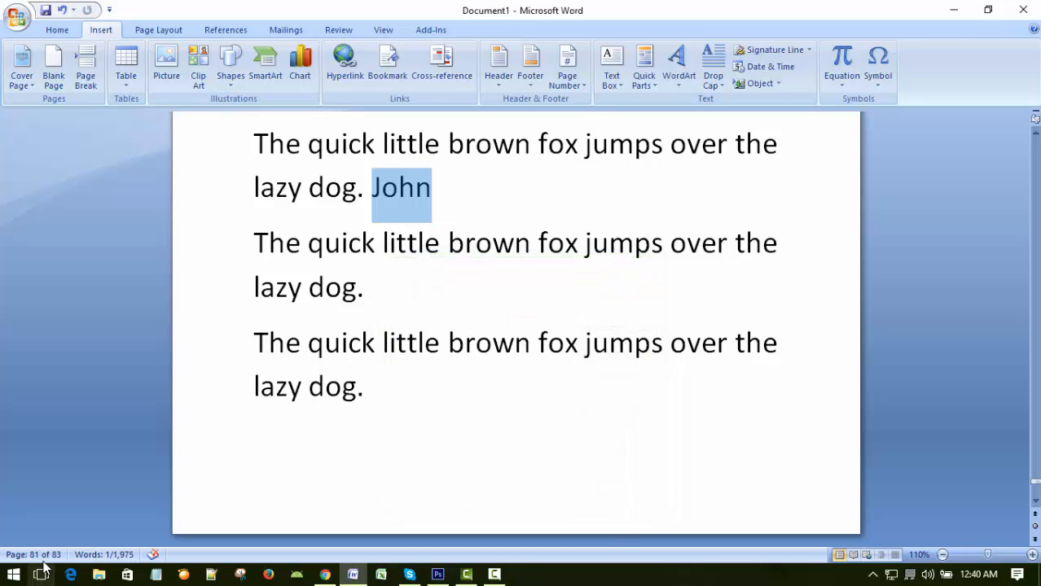
Deselect the bookmarked first name and return to the beginning of the document.
{"action": "left_click", "coordinate": [539, 302]}
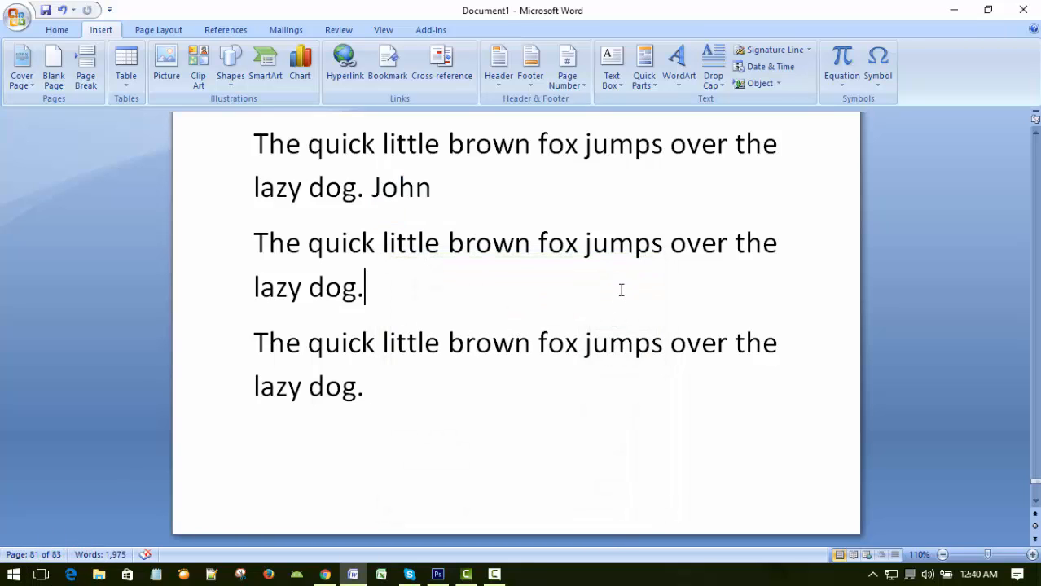
{"action": "left_click", "coordinate": [655, 198]}
{"action": "left_click", "coordinate": [649, 292]}
{"action": "key", "text": "ctrl+Home"}
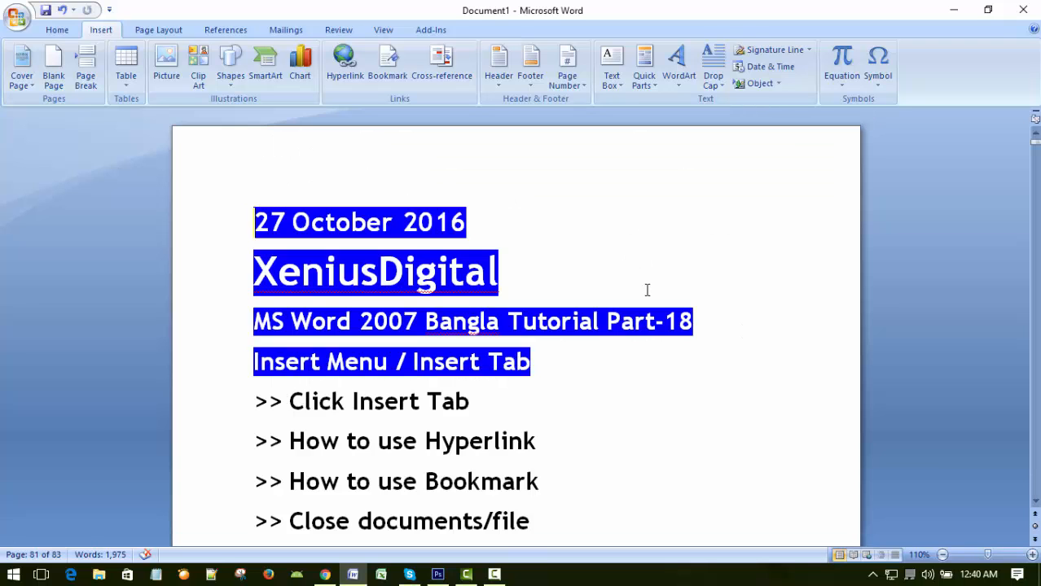
Add the word "Xenius" below the ">> Exit MS Word" line on the first page.
{"action": "scroll", "coordinate": [643, 374], "scroll_direction": "down", "scroll_amount": 10}
{"action": "scroll", "coordinate": [640, 374], "scroll_direction": "down", "scroll_amount": 5}
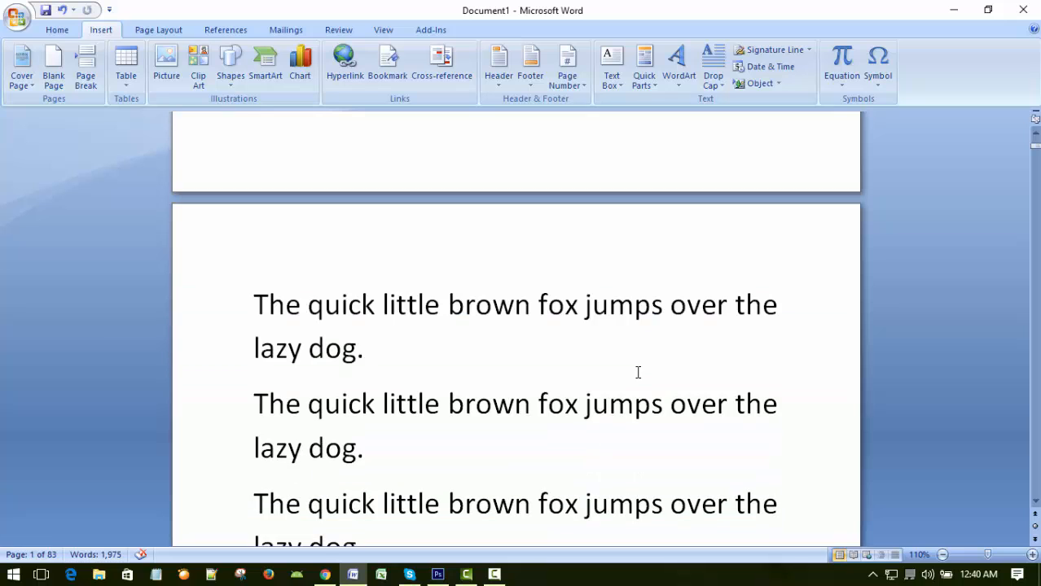
{"action": "scroll", "coordinate": [636, 367], "scroll_direction": "up", "scroll_amount": 12}
{"action": "scroll", "coordinate": [615, 359], "scroll_direction": "down", "scroll_amount": 2}
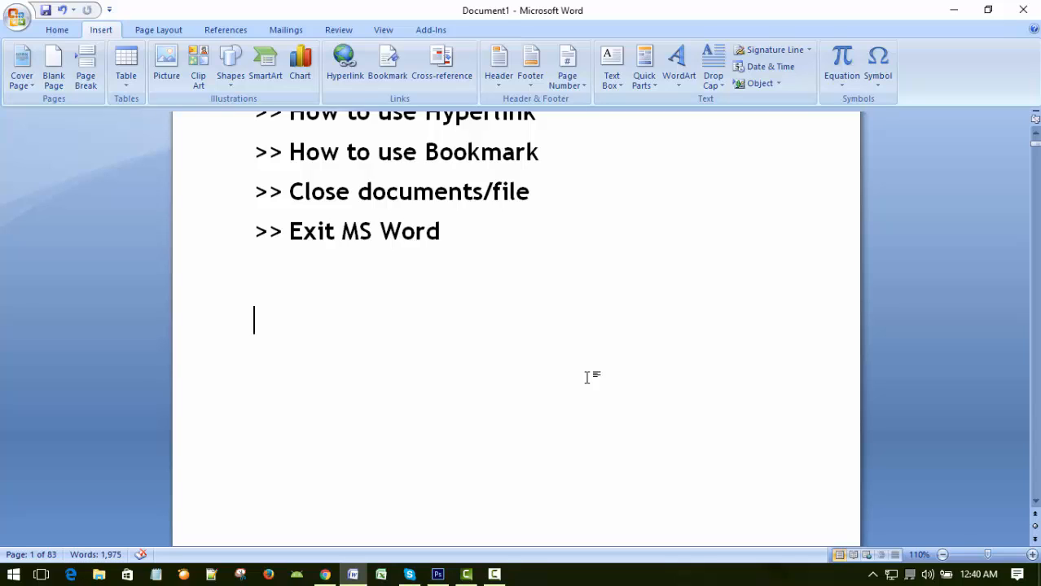
{"action": "type", "text": "Xenius"}
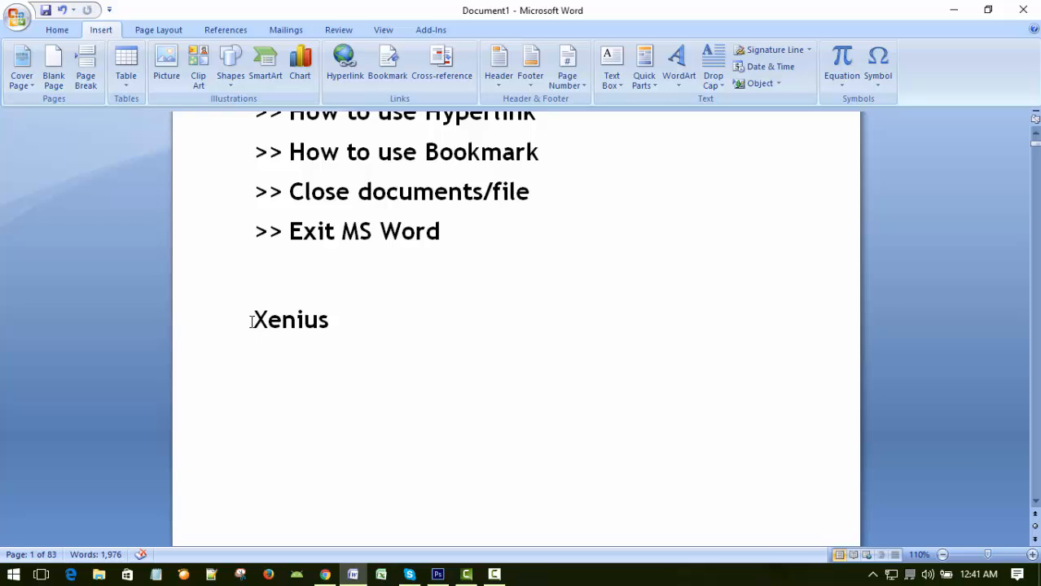
Bookmark the word "Xenius" on the first page, naming the bookmark Xenius.
{"action": "left_click_drag", "start_coordinate": [252, 319], "coordinate": [371, 324]}
{"action": "left_click", "coordinate": [387, 73]}
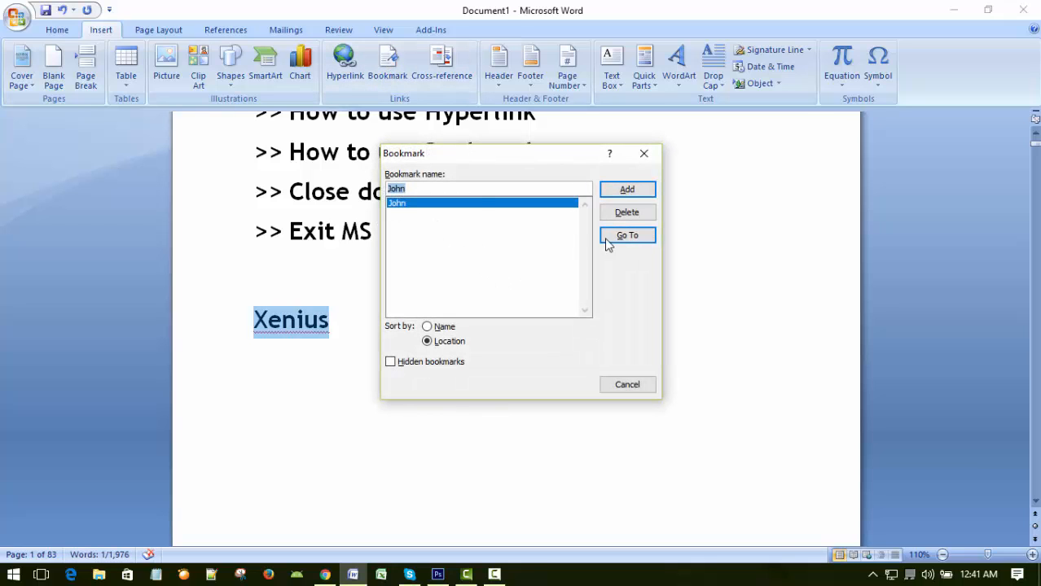
{"action": "left_click", "coordinate": [327, 192]}
{"action": "type", "text": "Xenius"}
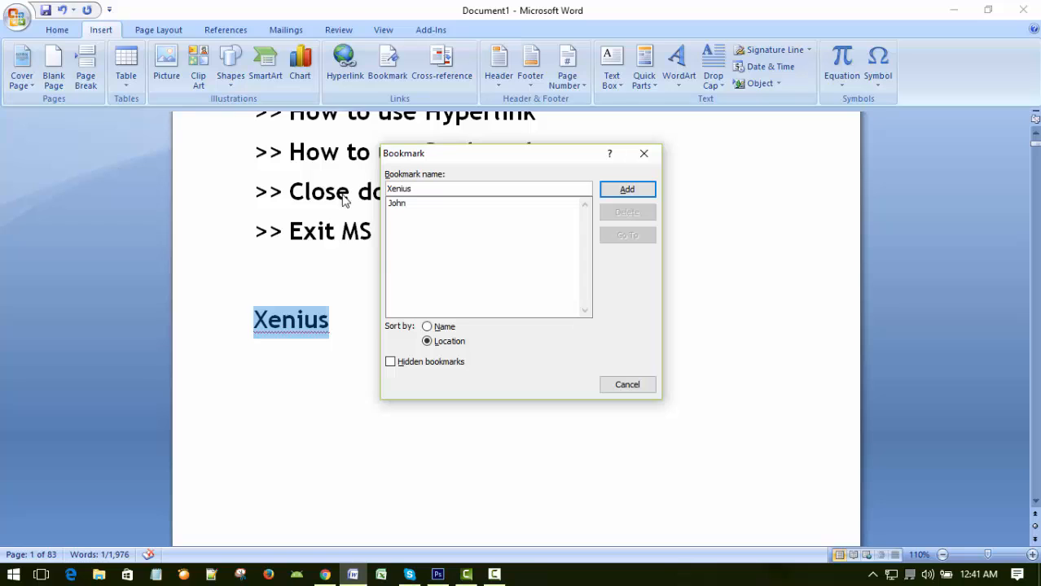
{"action": "left_click", "coordinate": [624, 191]}
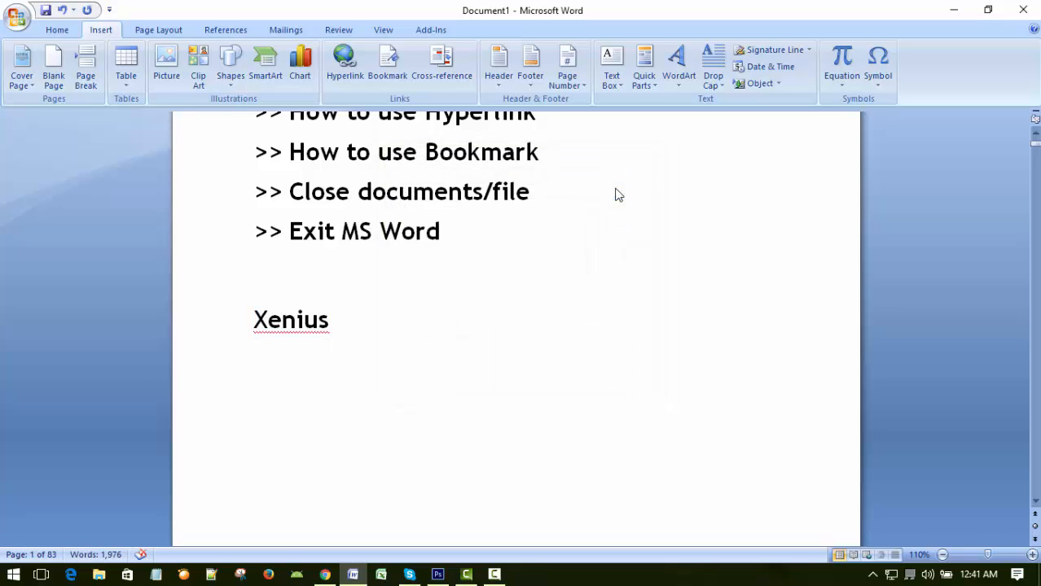
Place the cursor away from the "Xenius" text and jump to the bookmarked first name near the end of the document.
{"action": "left_click", "coordinate": [581, 317]}
{"action": "double_click", "coordinate": [567, 277]}
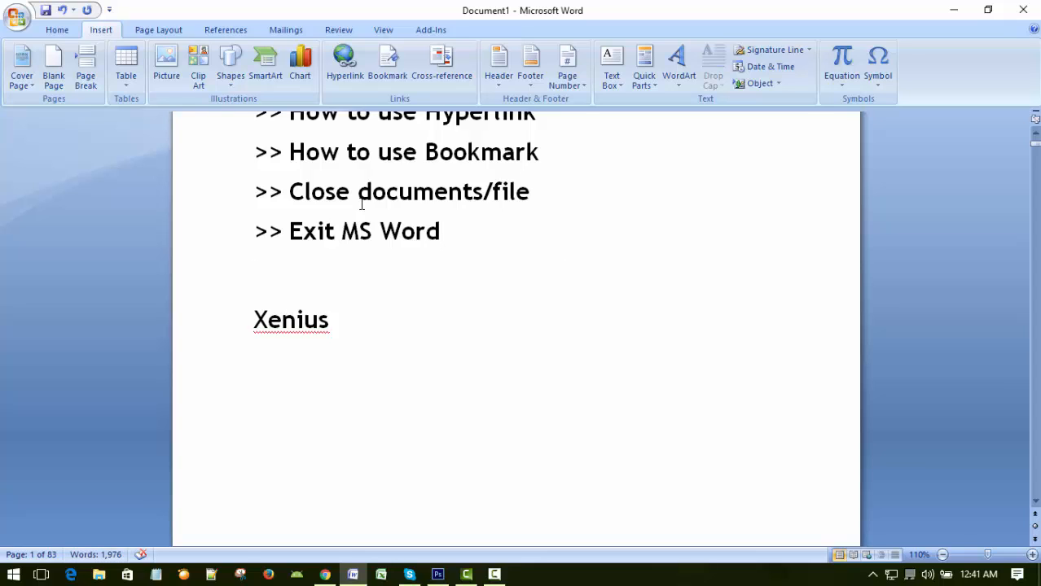
{"action": "left_click", "coordinate": [388, 64]}
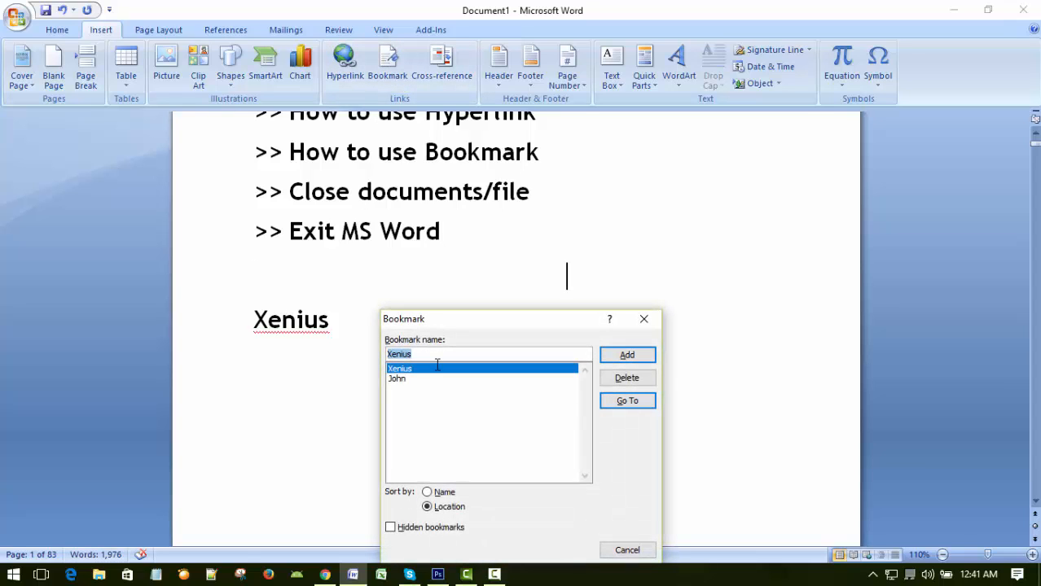
{"action": "double_click", "coordinate": [397, 380]}
{"action": "left_click", "coordinate": [621, 404]}
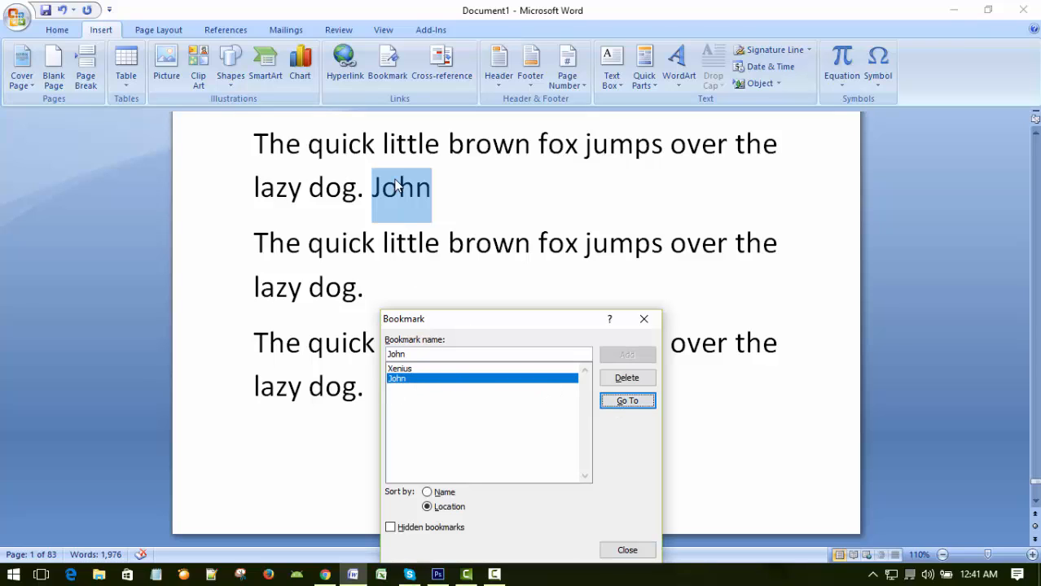
Jump back to the Xenius bookmark, finish with the bookmark list and deselect the bookmarked word.
{"action": "left_click", "coordinate": [400, 369]}
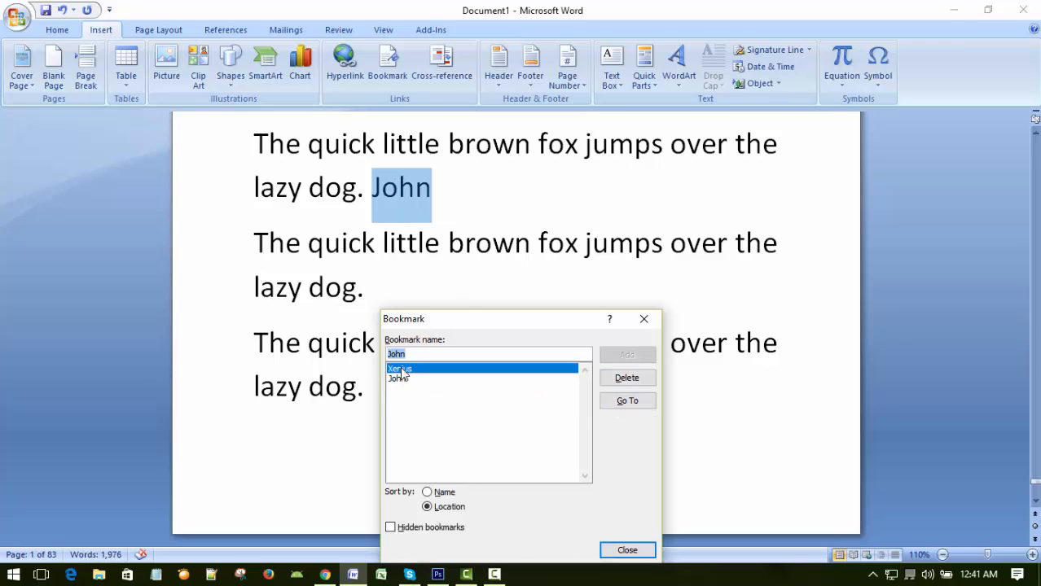
{"action": "left_click", "coordinate": [629, 401]}
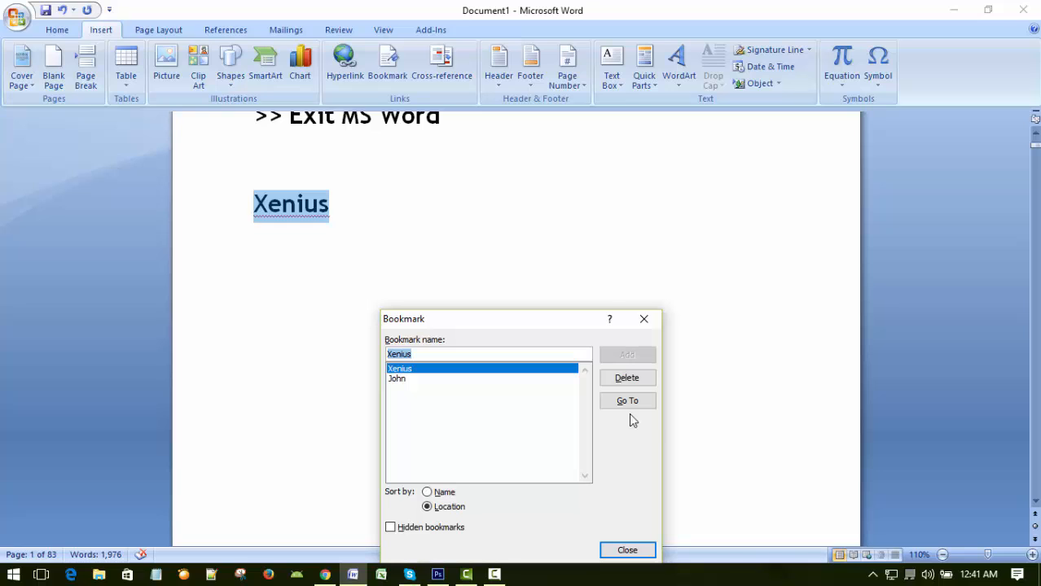
{"action": "left_click", "coordinate": [611, 550]}
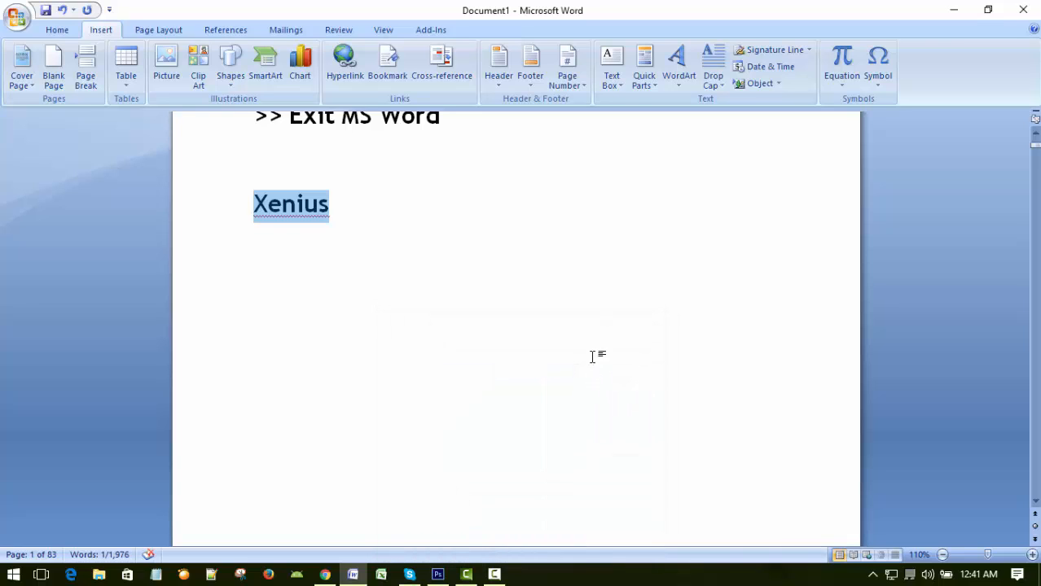
{"action": "left_click", "coordinate": [609, 350]}
{"action": "scroll", "coordinate": [614, 349], "scroll_direction": "up", "scroll_amount": 3}
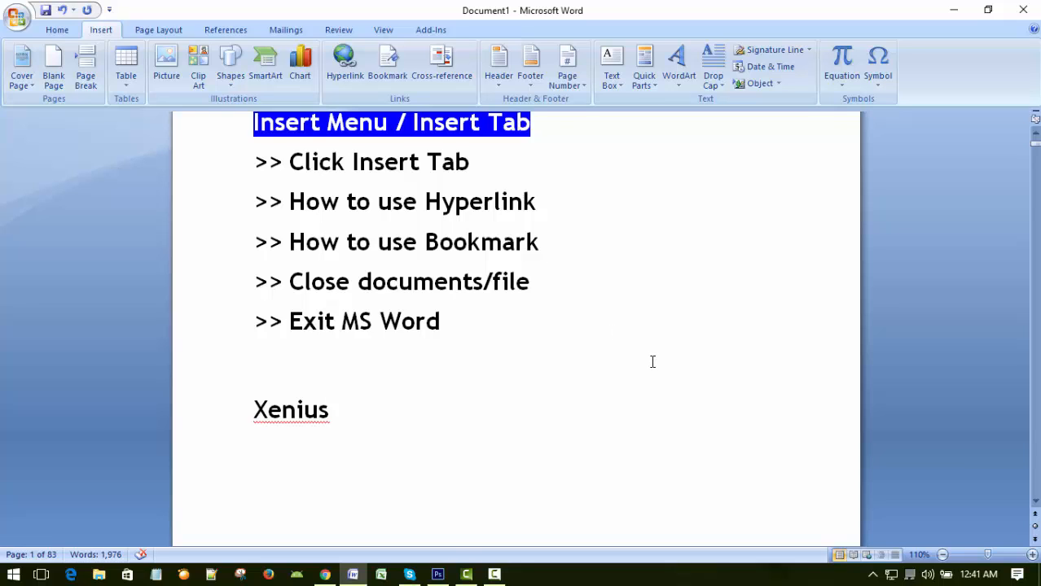
{"action": "scroll", "coordinate": [652, 362], "scroll_direction": "down", "scroll_amount": 2}
{"action": "scroll", "coordinate": [652, 362], "scroll_direction": "up", "scroll_amount": 2}
{"action": "scroll", "coordinate": [655, 360], "scroll_direction": "down", "scroll_amount": 2}
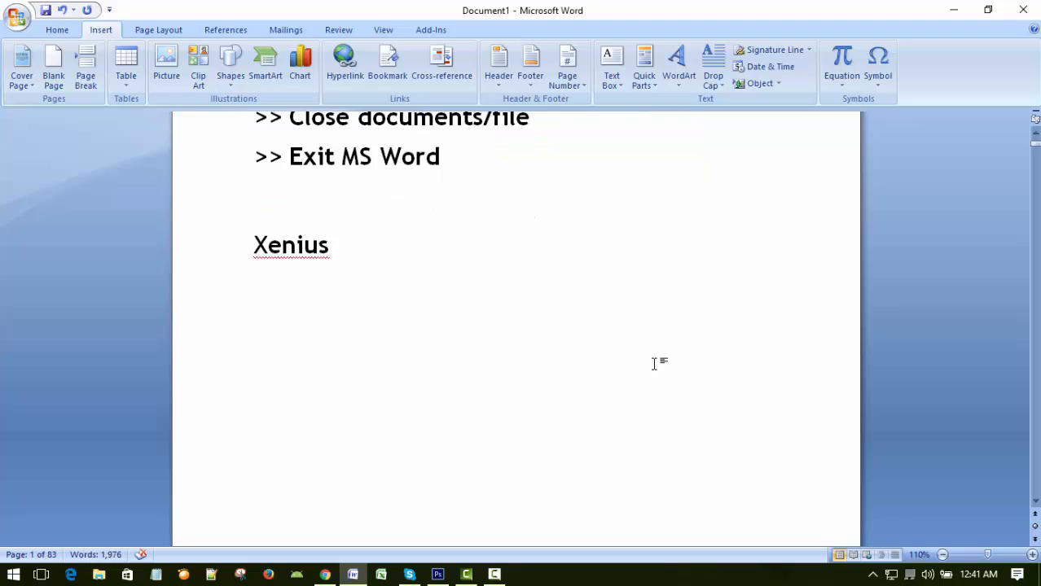
{"action": "scroll", "coordinate": [654, 359], "scroll_direction": "up", "scroll_amount": 4}
{"action": "scroll", "coordinate": [651, 354], "scroll_direction": "up", "scroll_amount": 1}
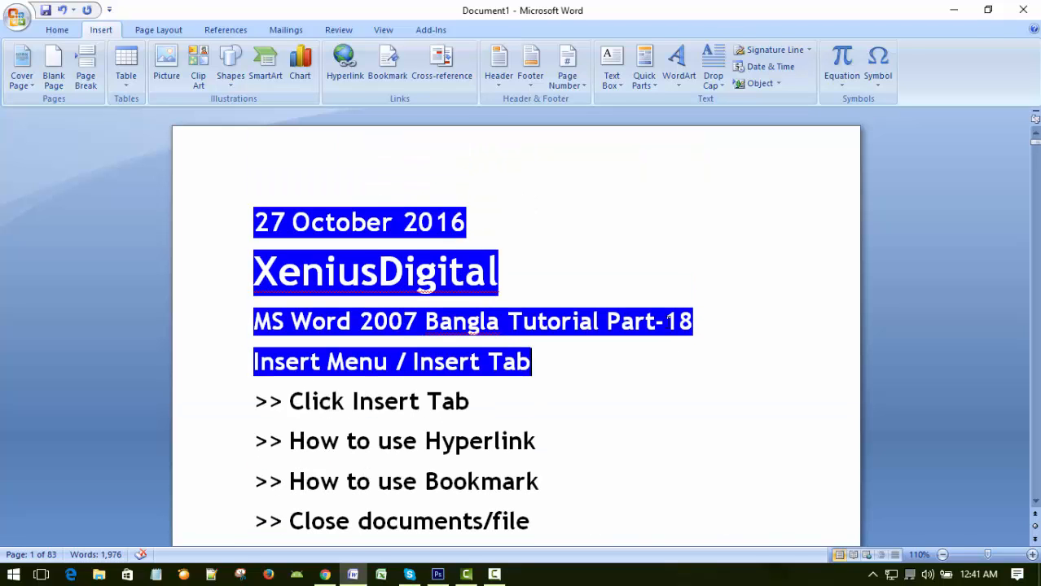
Save the document in the Documents folder as a Word document named xenius-digital-8.docx, and exit Word.
{"action": "left_click", "coordinate": [17, 20]}
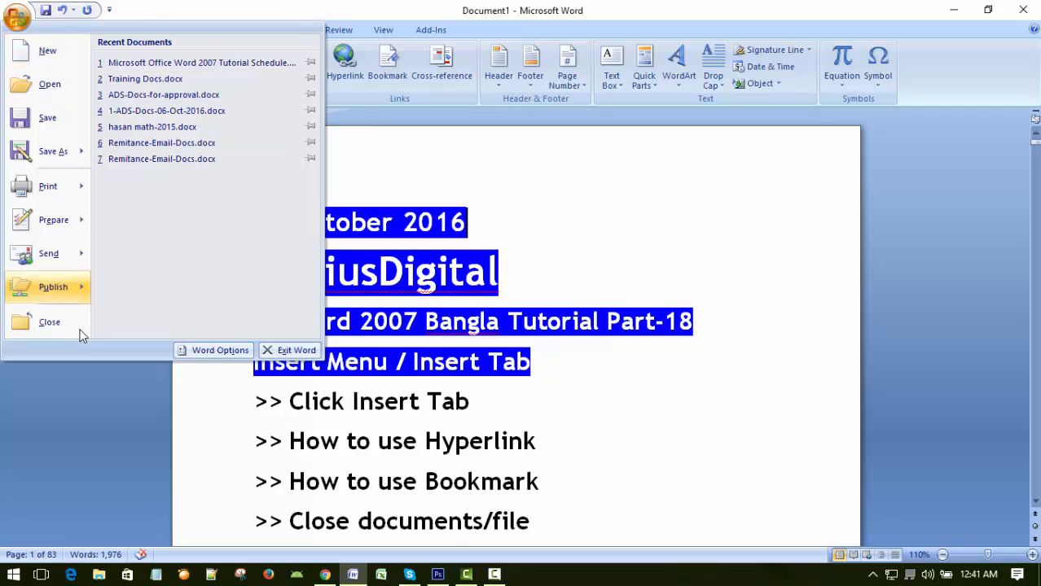
{"action": "mouse_move", "coordinate": [22, 152]}
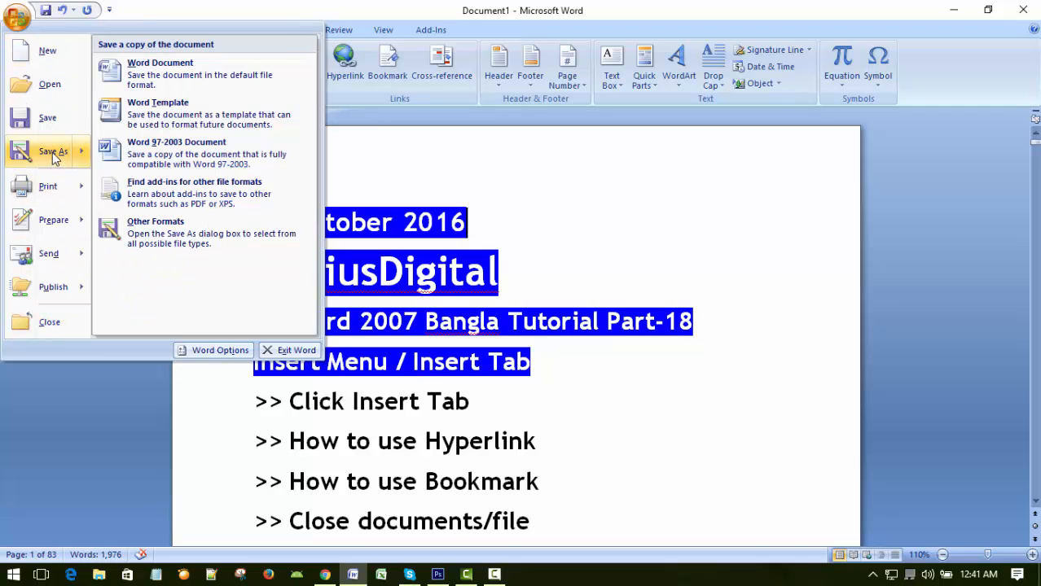
{"action": "left_click", "coordinate": [139, 70]}
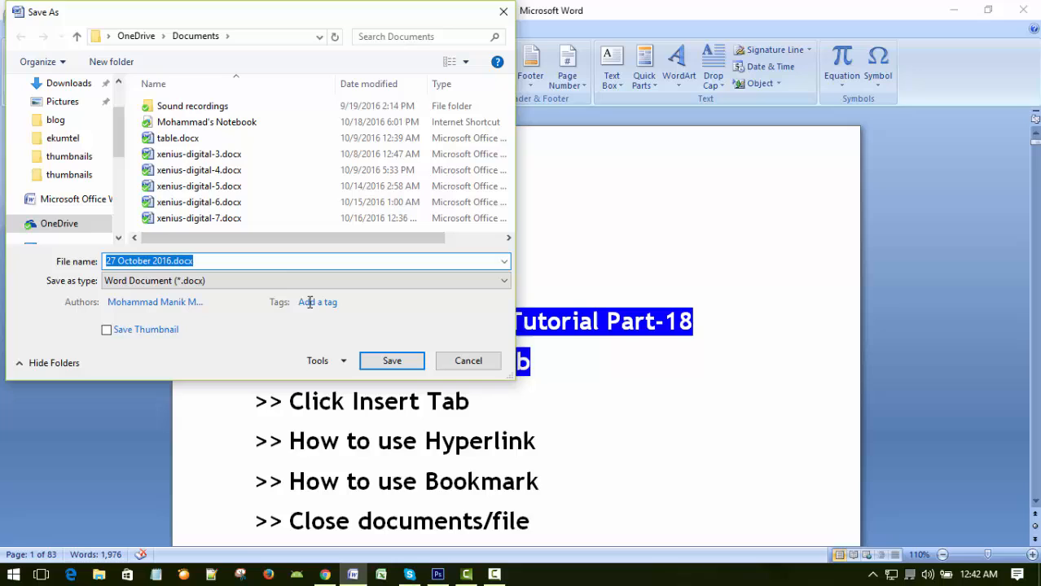
{"action": "left_click", "coordinate": [245, 218]}
{"action": "left_click", "coordinate": [241, 261]}
{"action": "key", "text": "Right"}
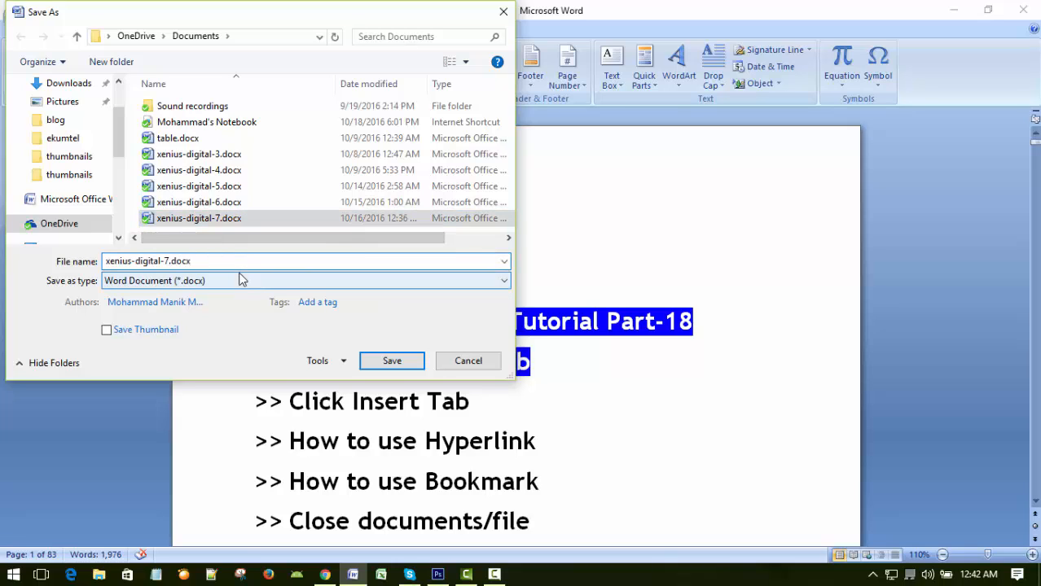
{"action": "key", "text": "Left"}
{"action": "key", "text": "Left"}
{"action": "key", "text": "Left"}
{"action": "key", "text": "Left"}
{"action": "key", "text": "Left"}
{"action": "key", "text": "Left"}
{"action": "type", "text": "8"}
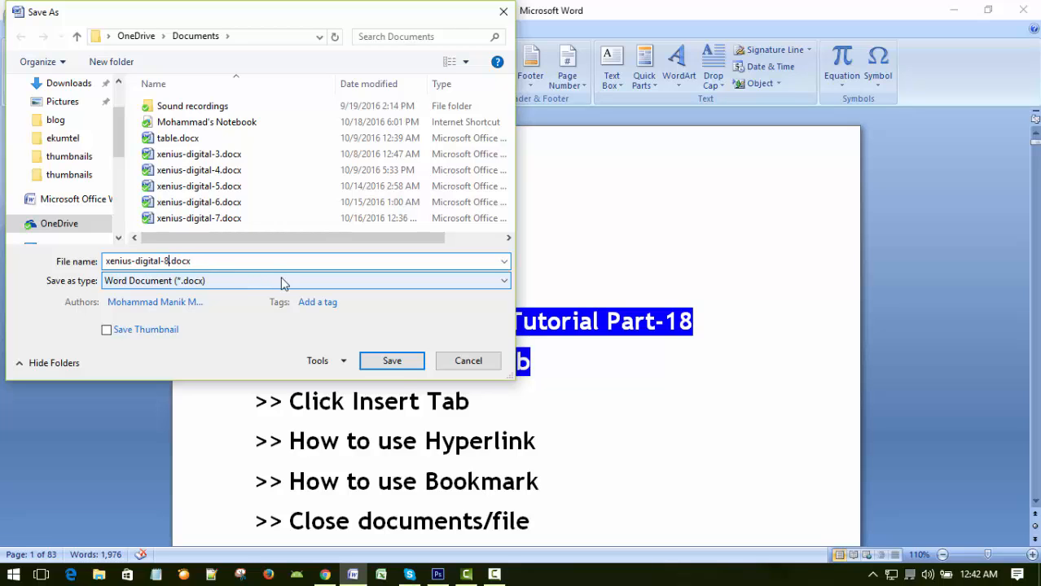
{"action": "left_click", "coordinate": [399, 364]}
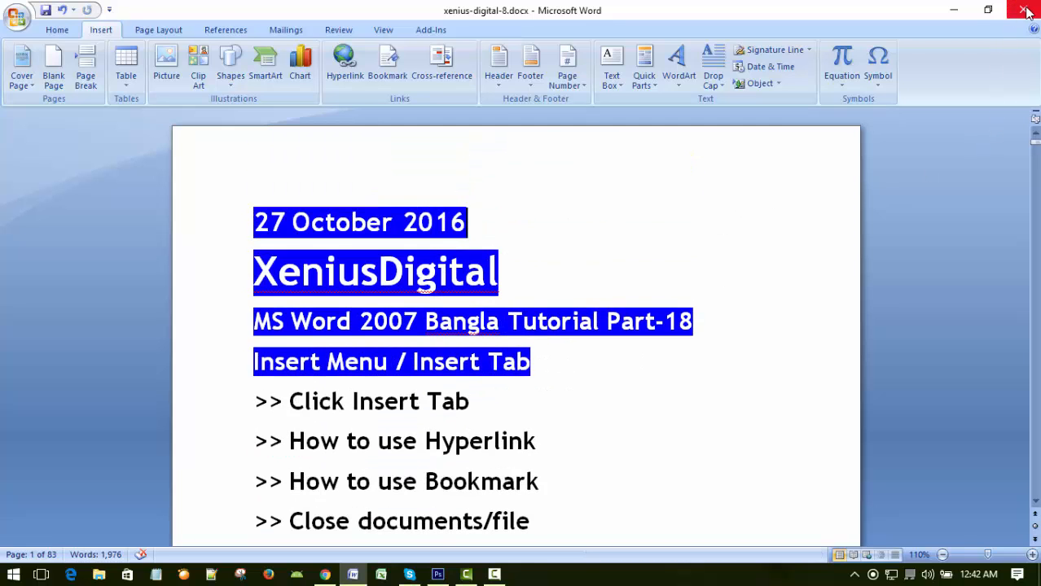
{"action": "double_click", "coordinate": [18, 18]}
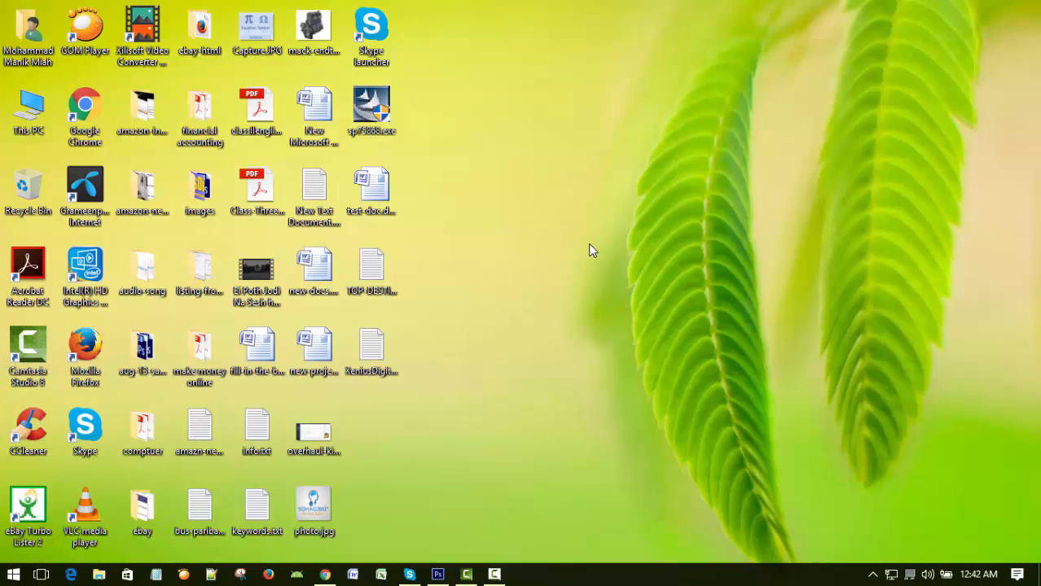
{"action": "right_click", "coordinate": [589, 245]}
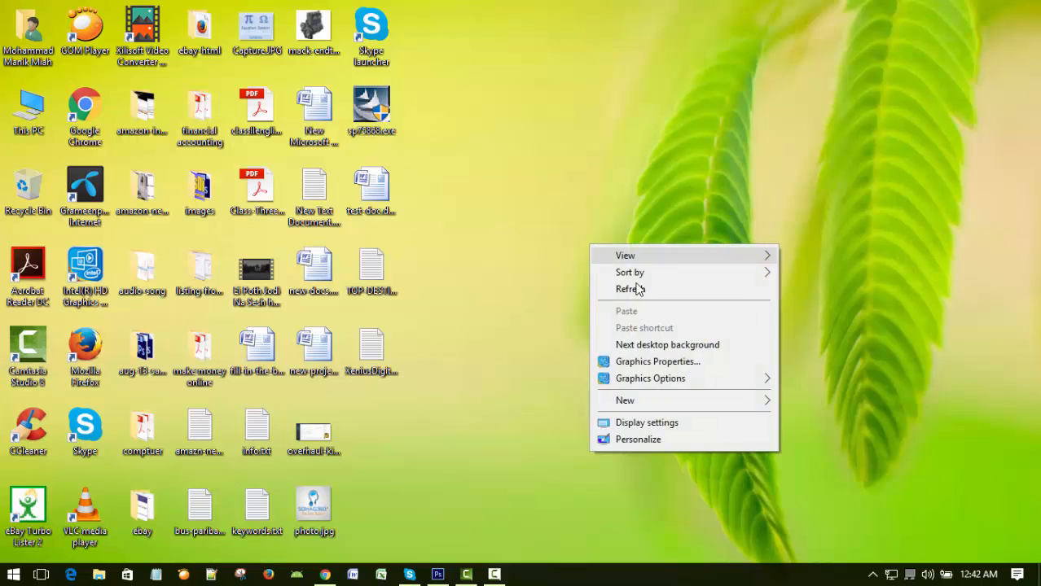
{"action": "left_click", "coordinate": [638, 289]}
{"action": "right_click", "coordinate": [603, 220]}
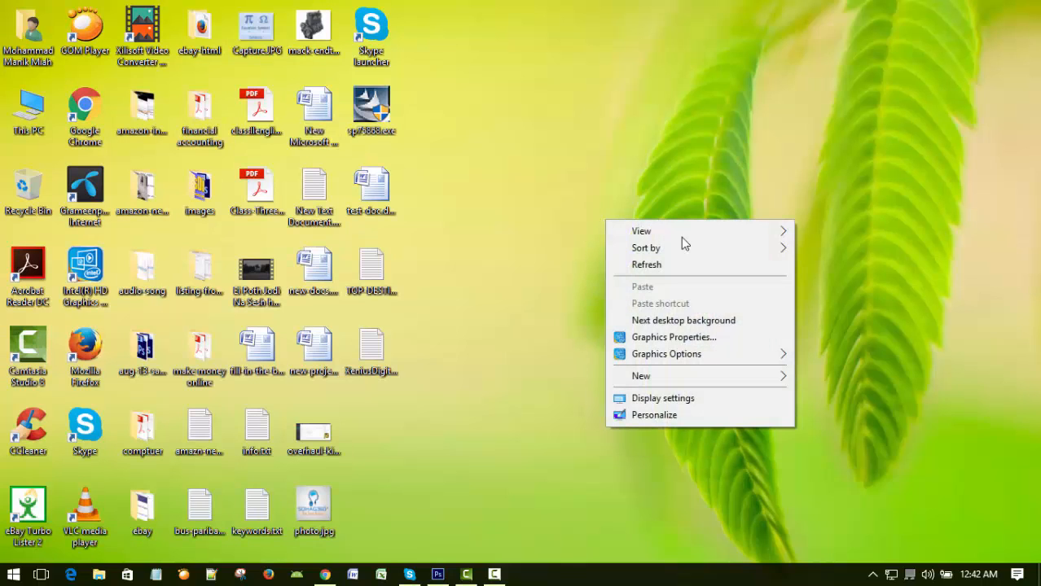
{"action": "left_click", "coordinate": [680, 265]}
{"action": "right_click", "coordinate": [639, 182]}
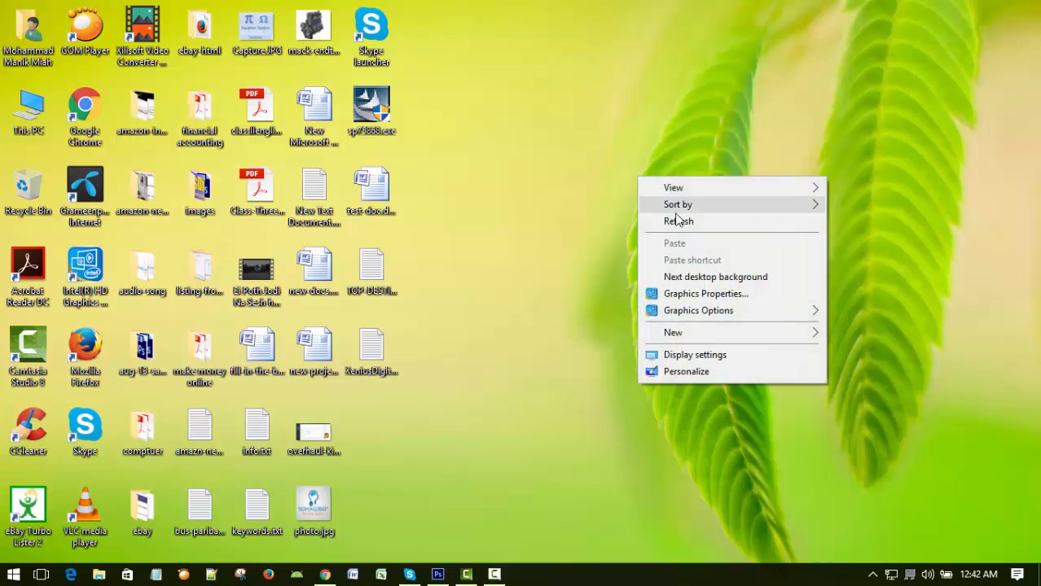
{"action": "left_click", "coordinate": [675, 219]}
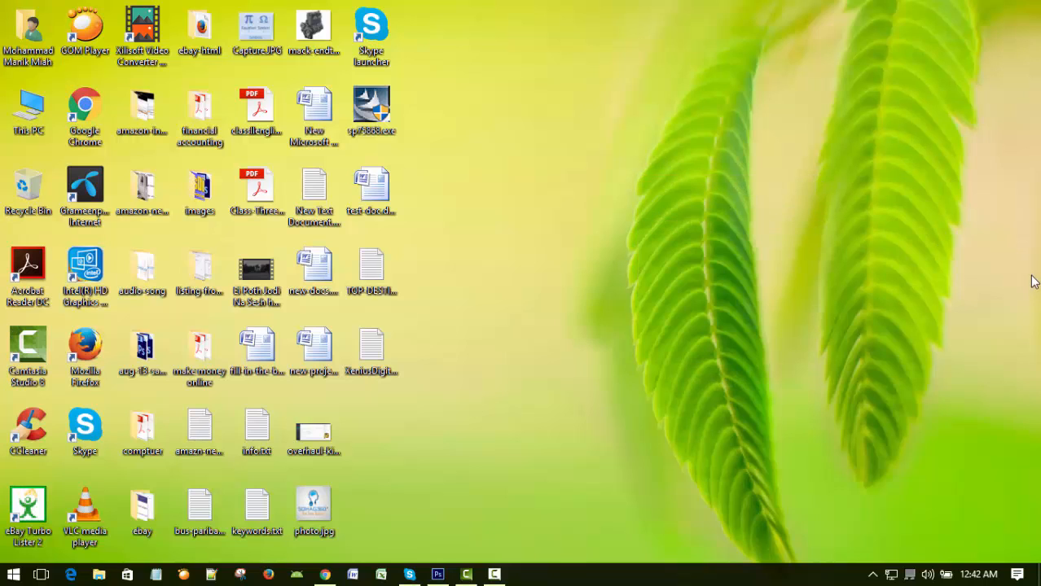